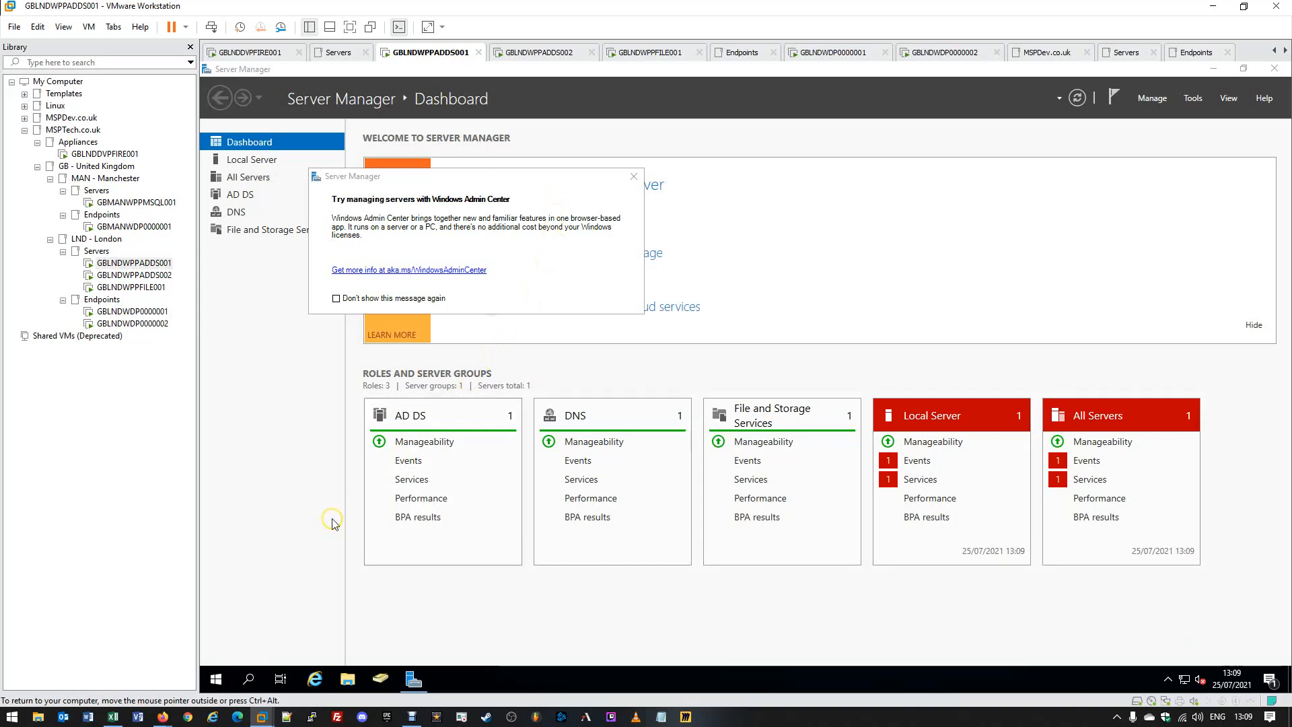
Pin Group Policy Management from Windows Administrative Tools to the Start menu.
click(216, 680)
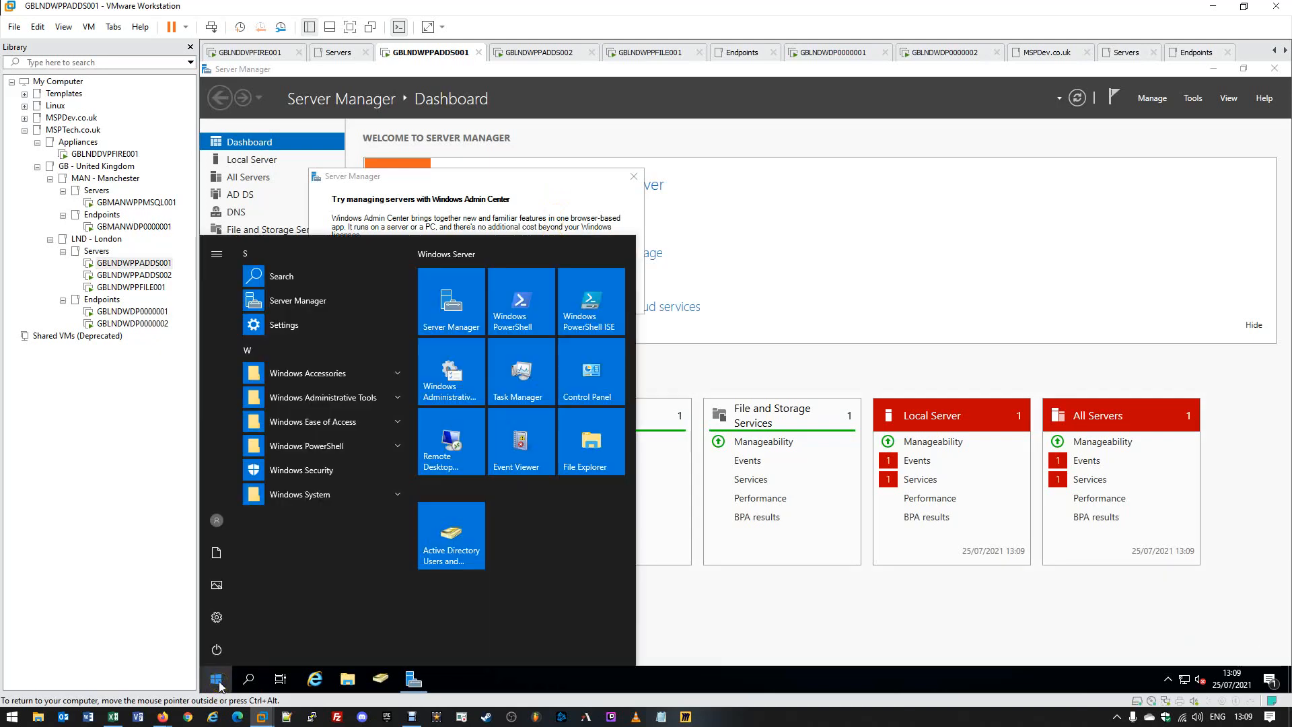
click(313, 398)
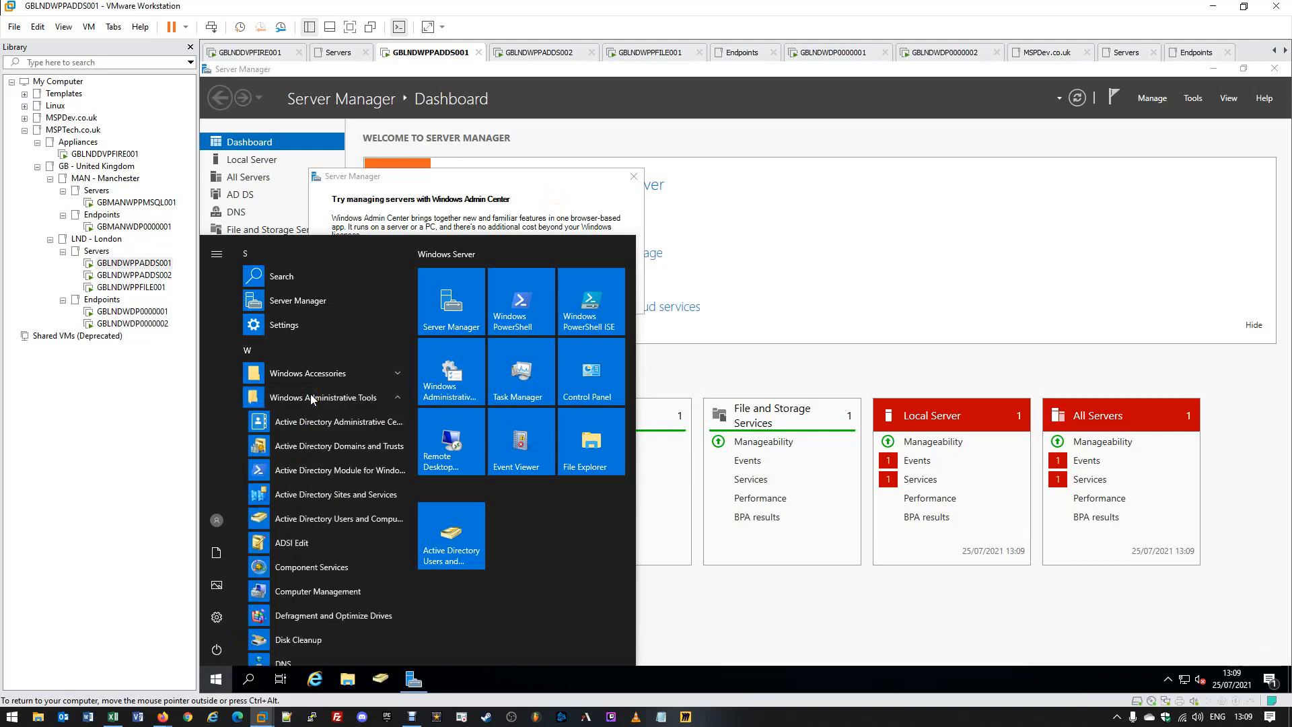
scroll(313, 515, down, 3)
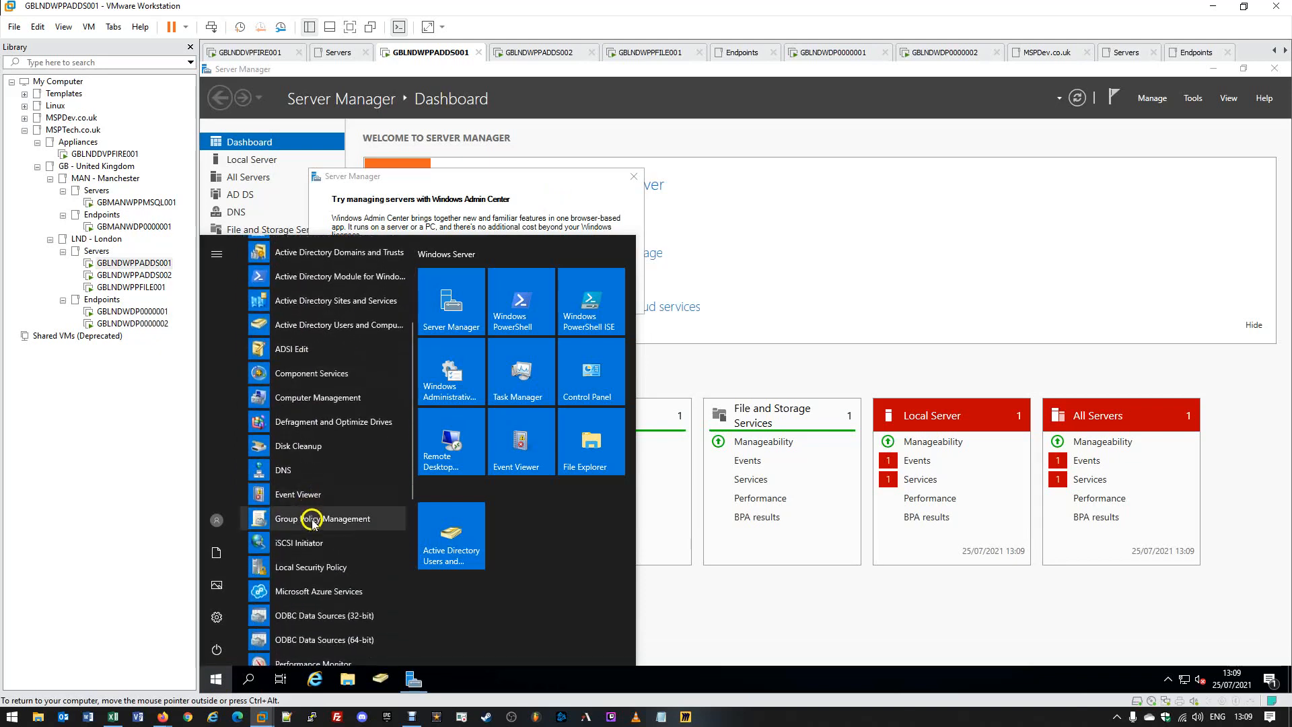
click(313, 519)
right_click(367, 521)
click(397, 536)
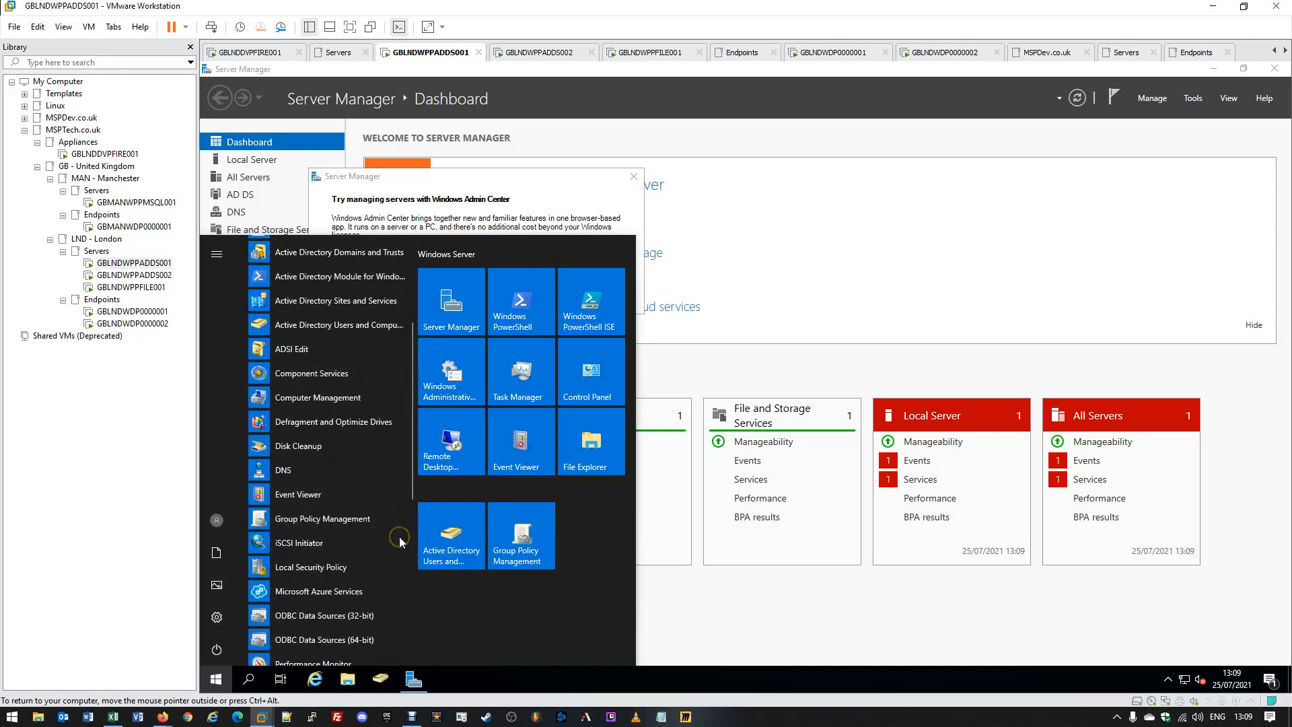
Launch Group Policy Management from its Start tile and pin it to the taskbar.
click(526, 544)
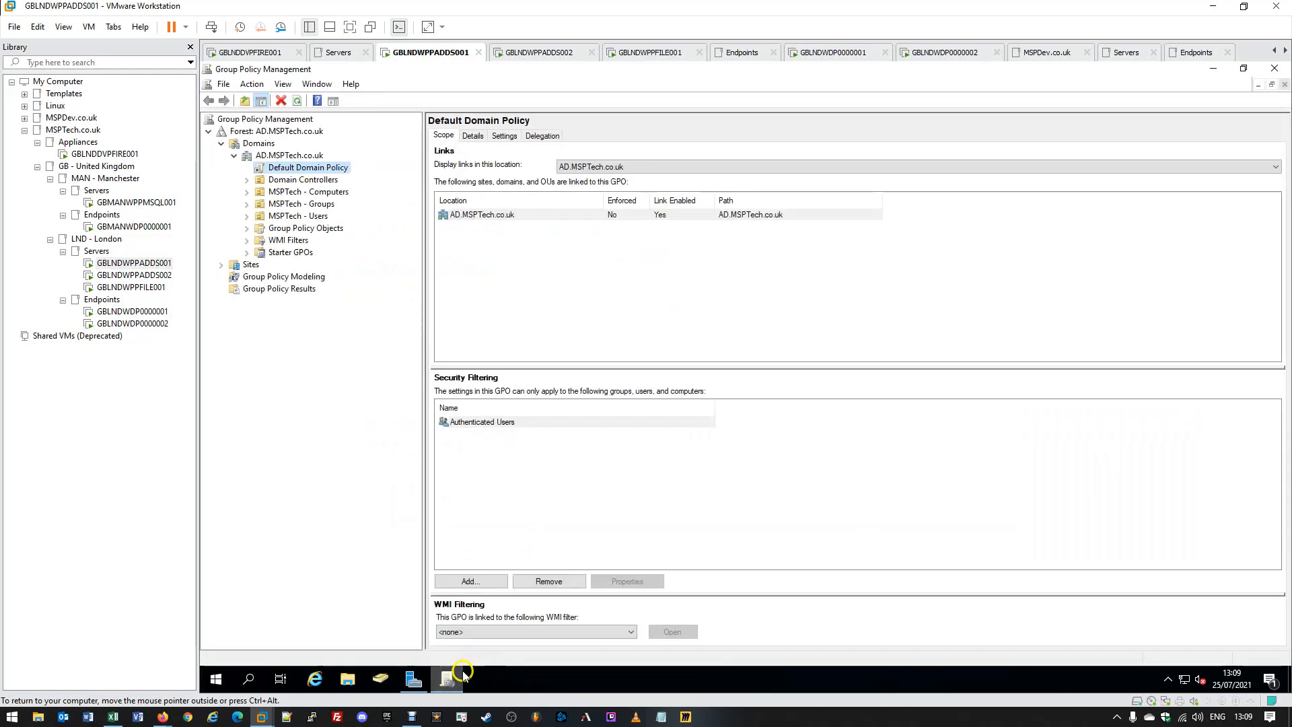
right_click(447, 679)
click(444, 651)
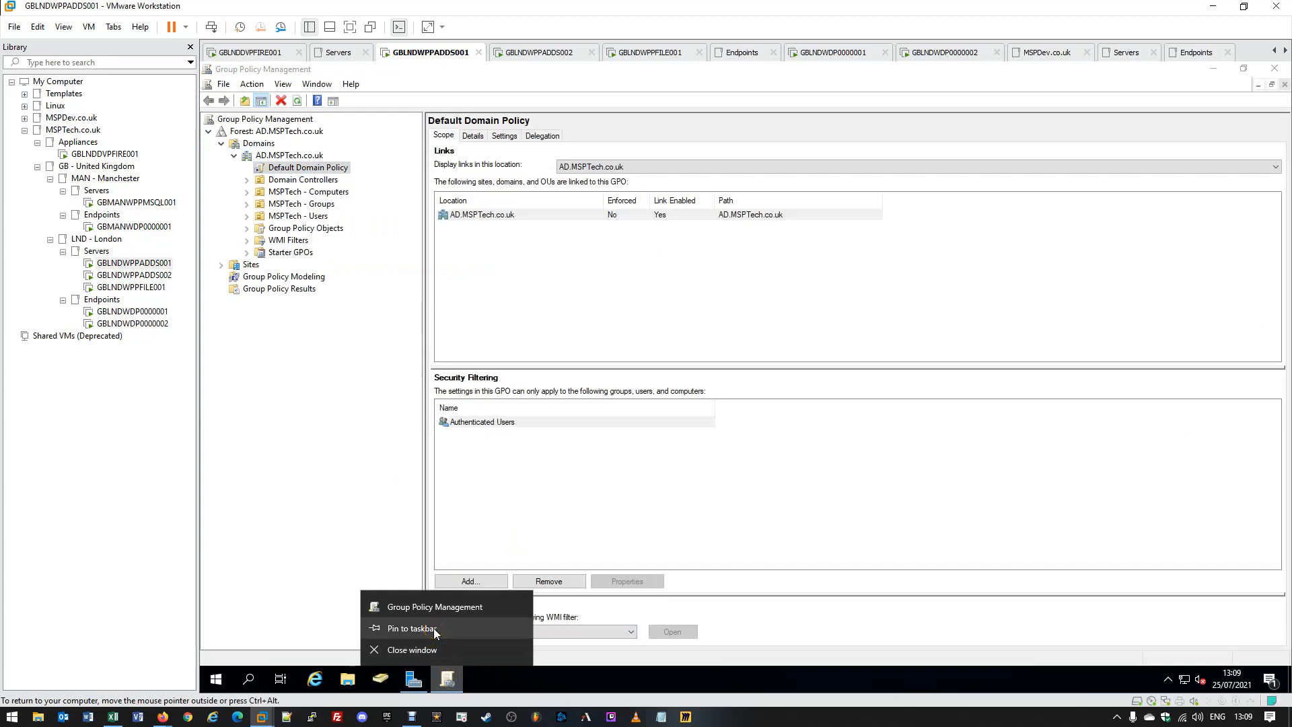
click(433, 627)
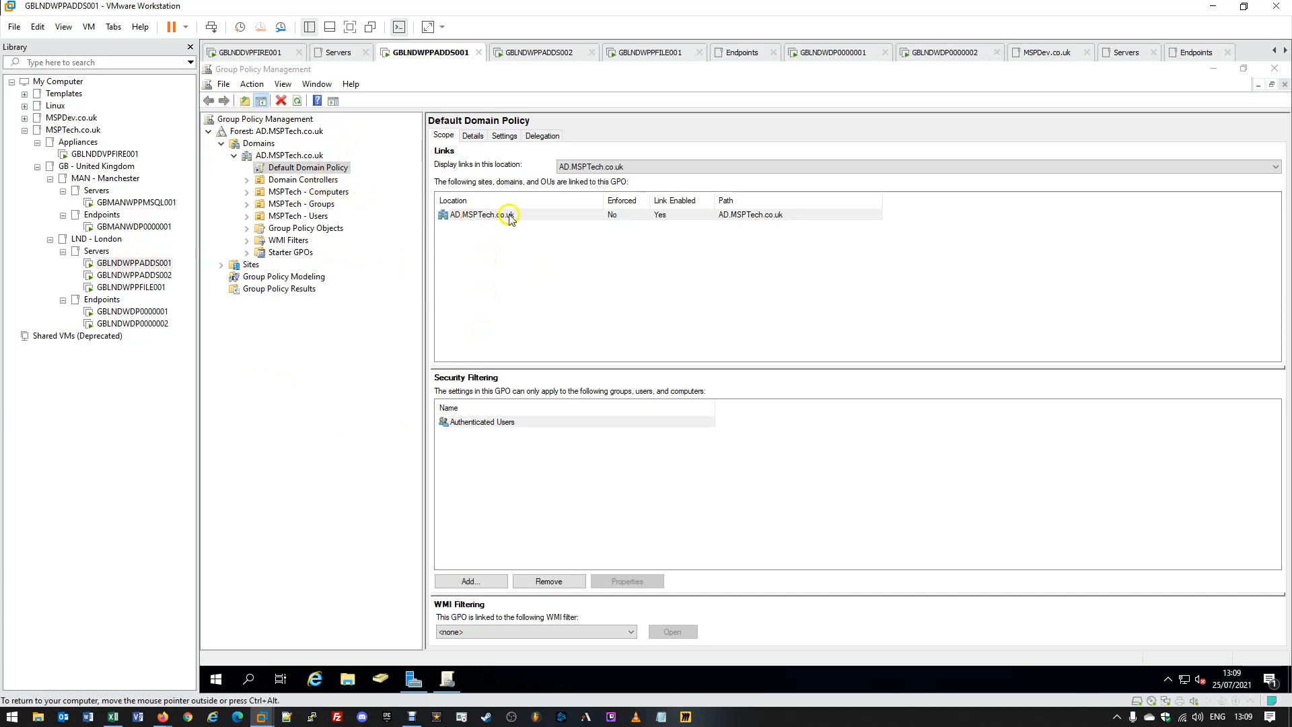
Browse Forest and Domains to AD.MSPTech.co.uk and view the Default Domain Policy's scope.
click(440, 80)
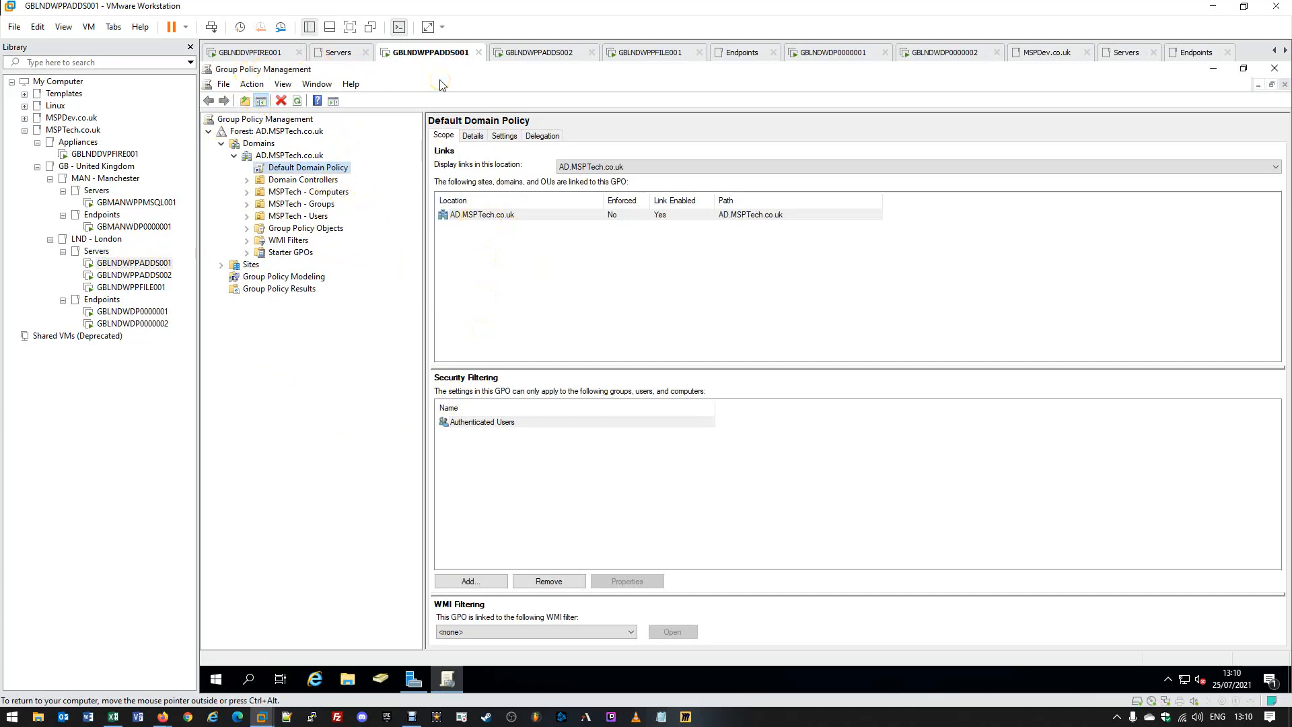
click(243, 120)
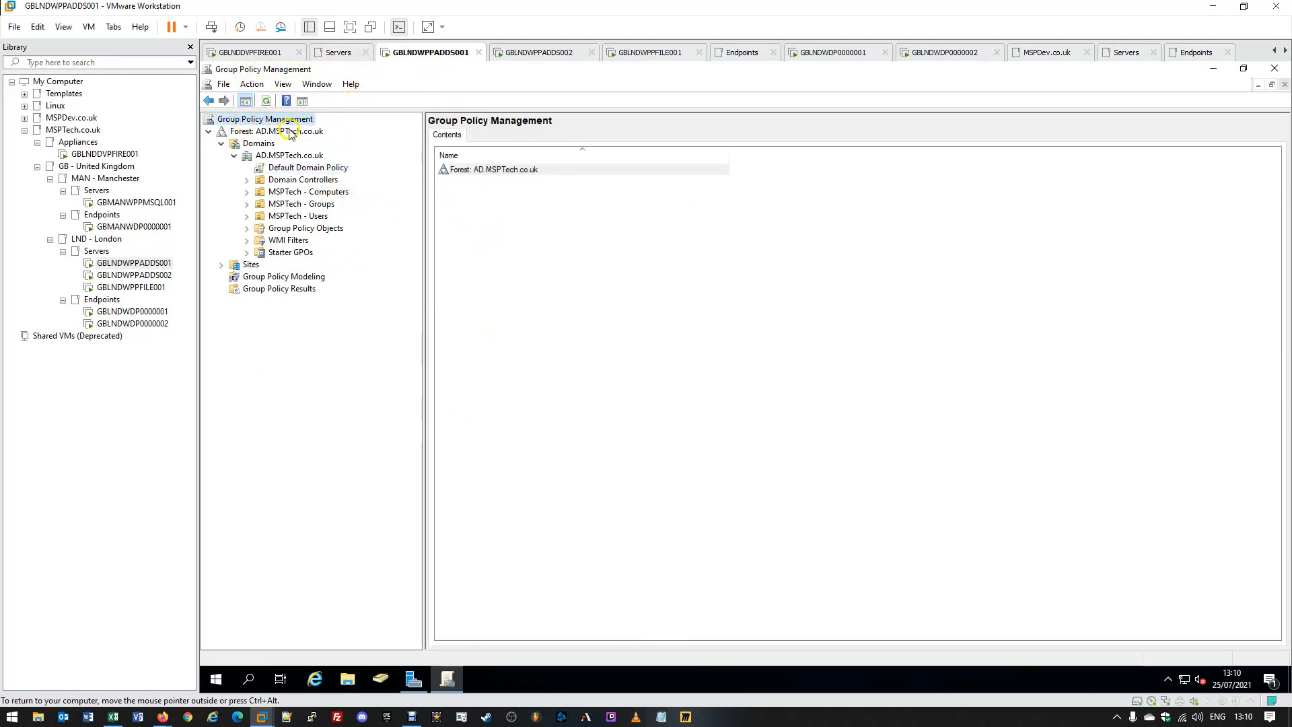
click(273, 132)
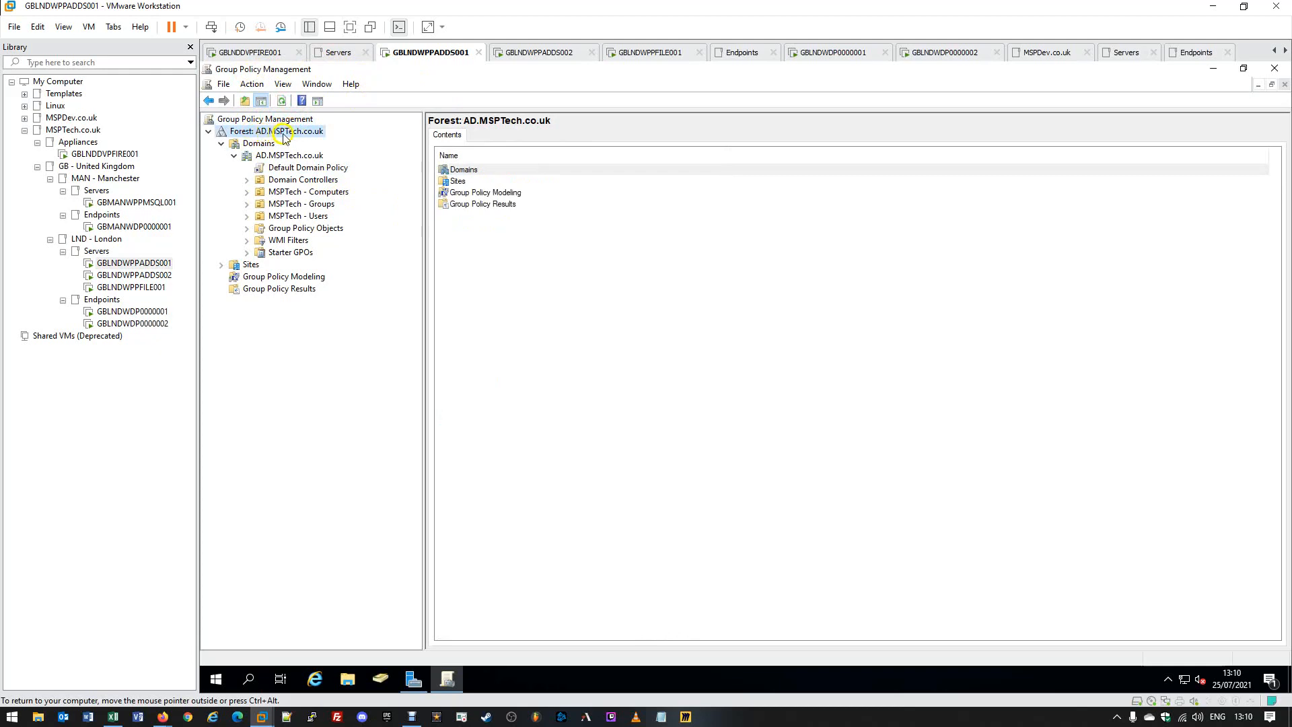
click(261, 144)
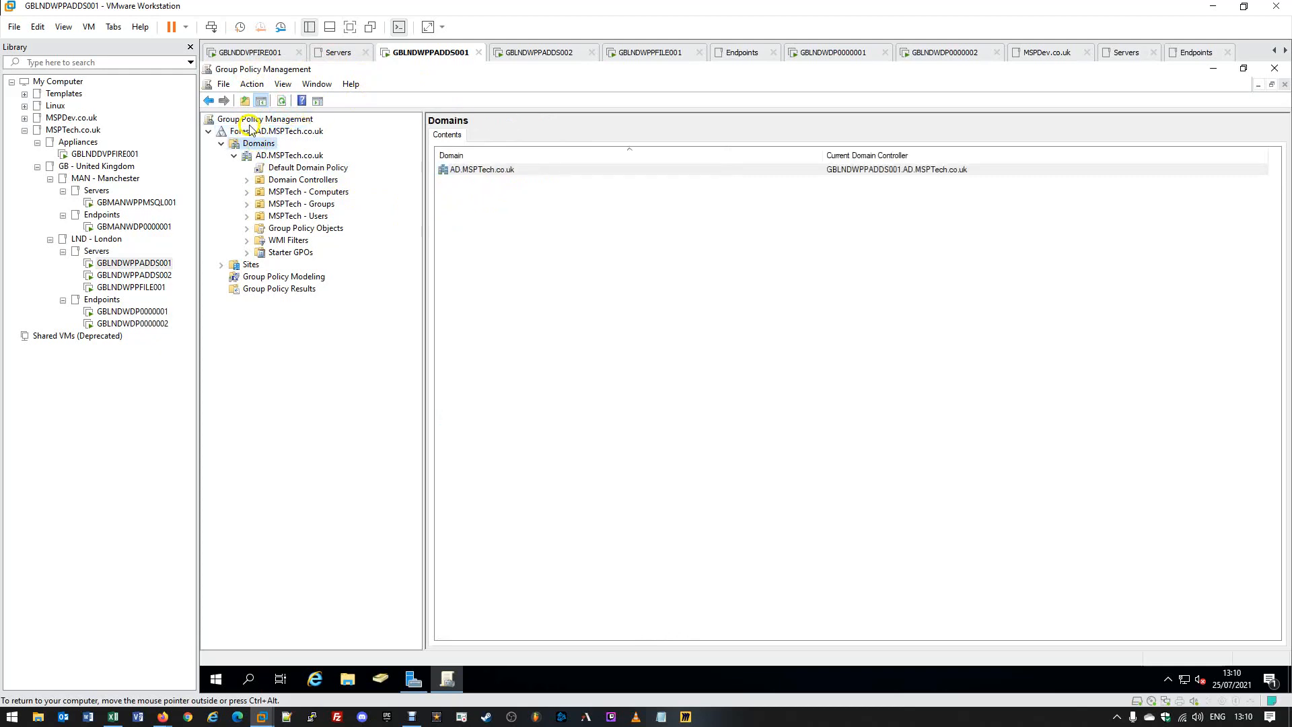
click(283, 157)
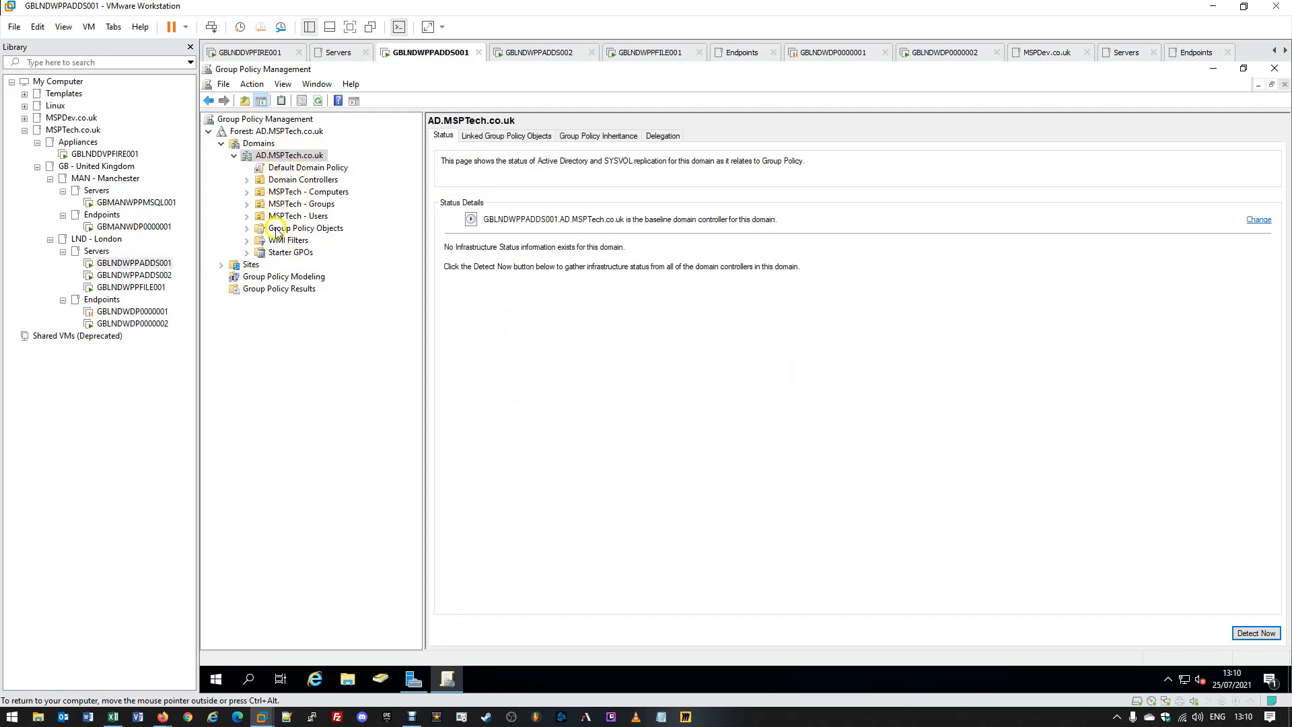
click(268, 167)
click(261, 156)
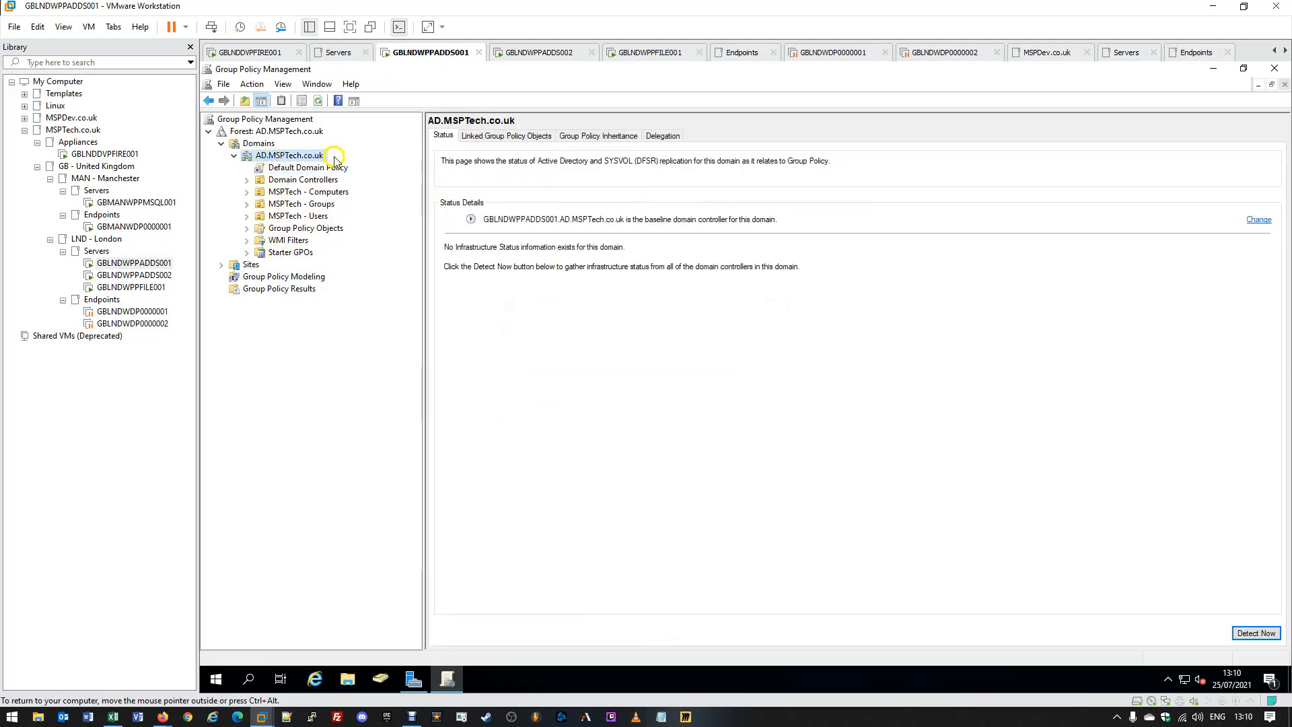
click(292, 168)
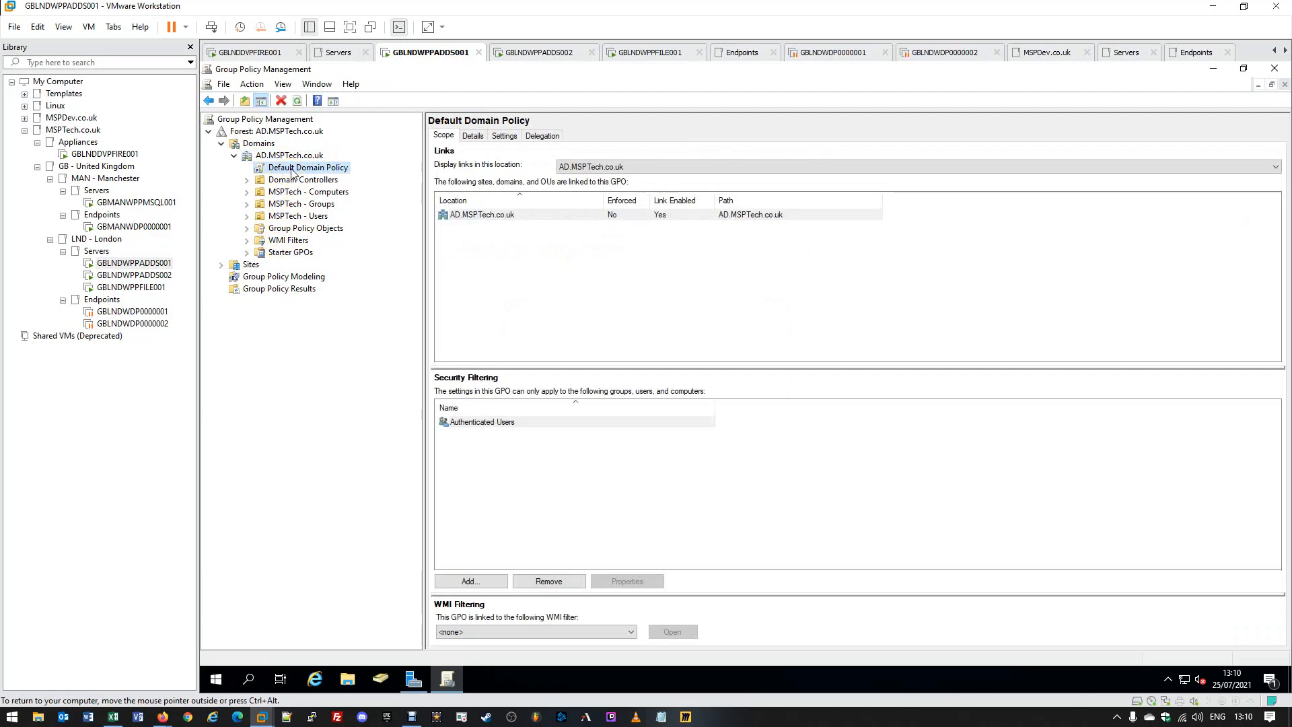
Expand Domain Controllers, MSPTech - Computers, MSPTech - Groups, MSPTech - Users and Permissions.
click(247, 180)
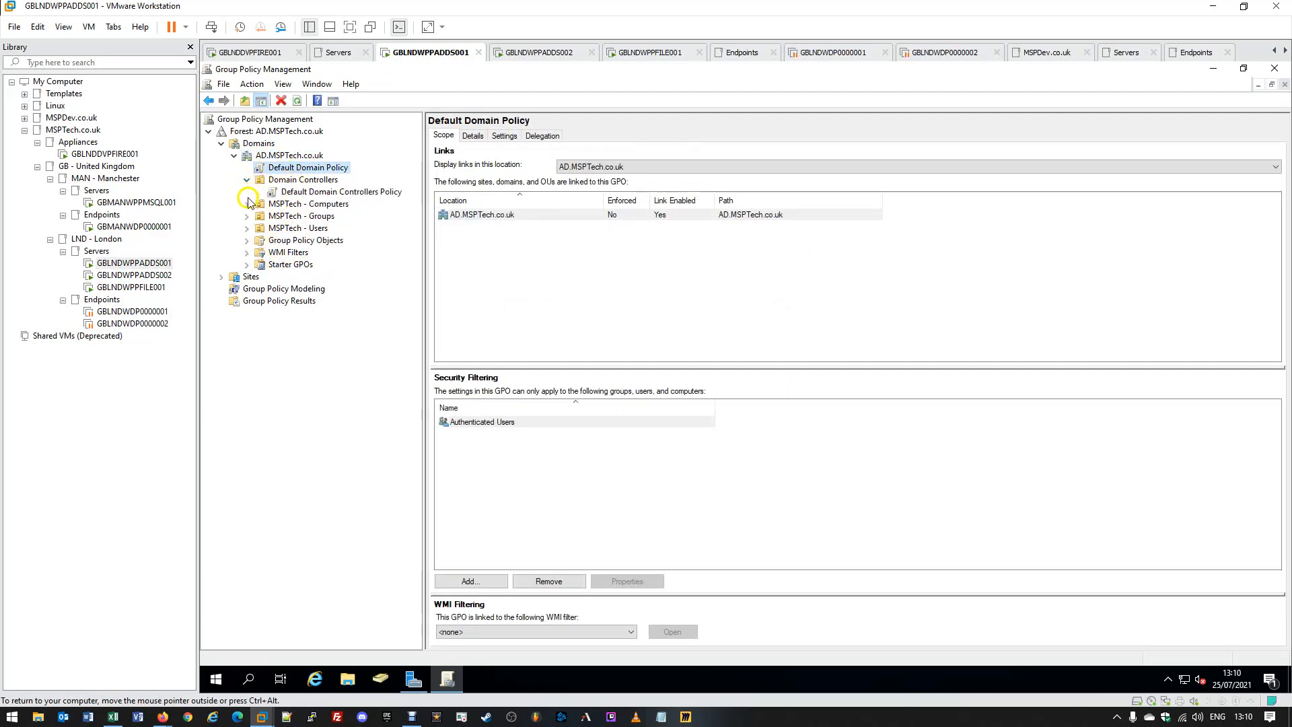
click(246, 205)
click(247, 253)
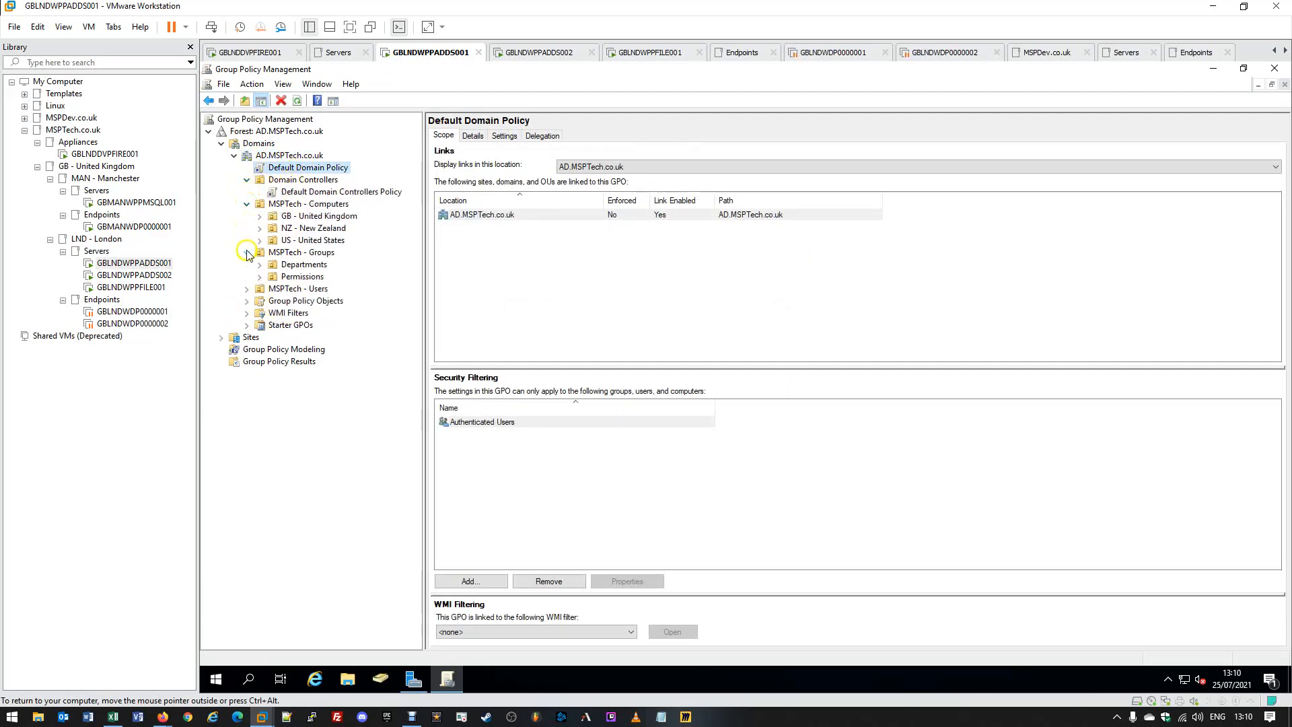
click(247, 289)
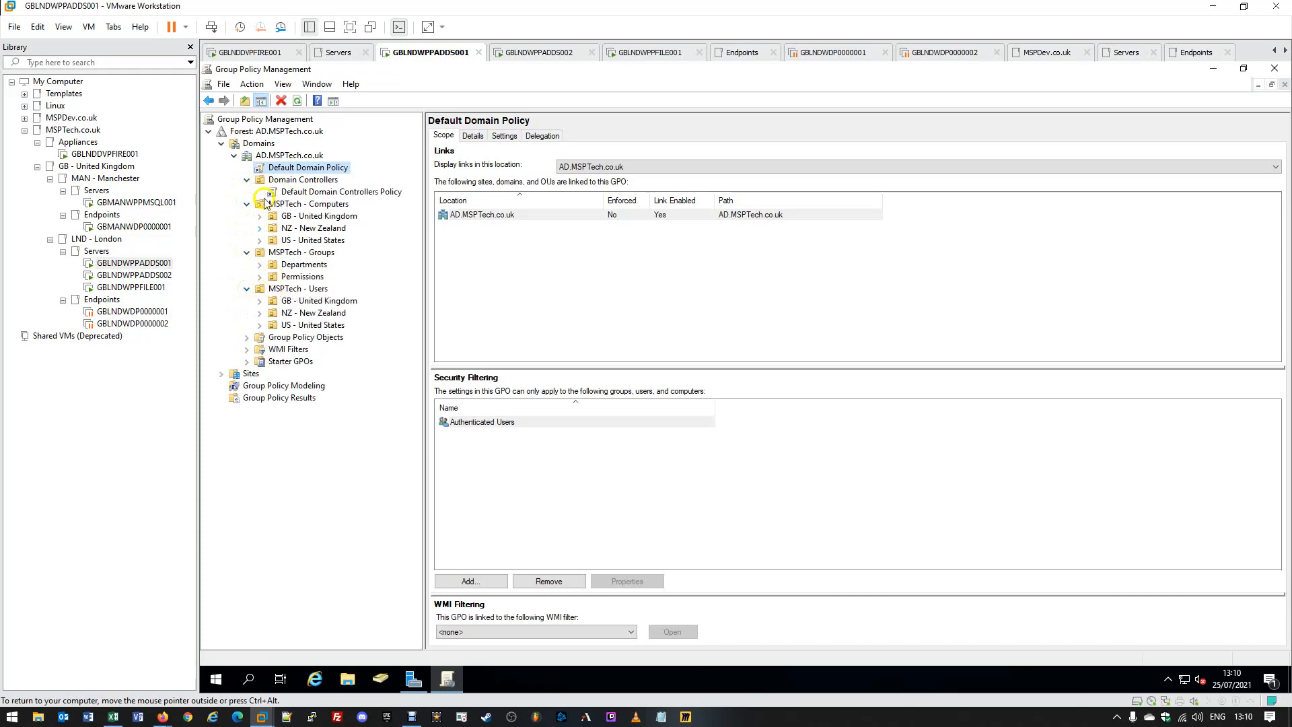
click(260, 276)
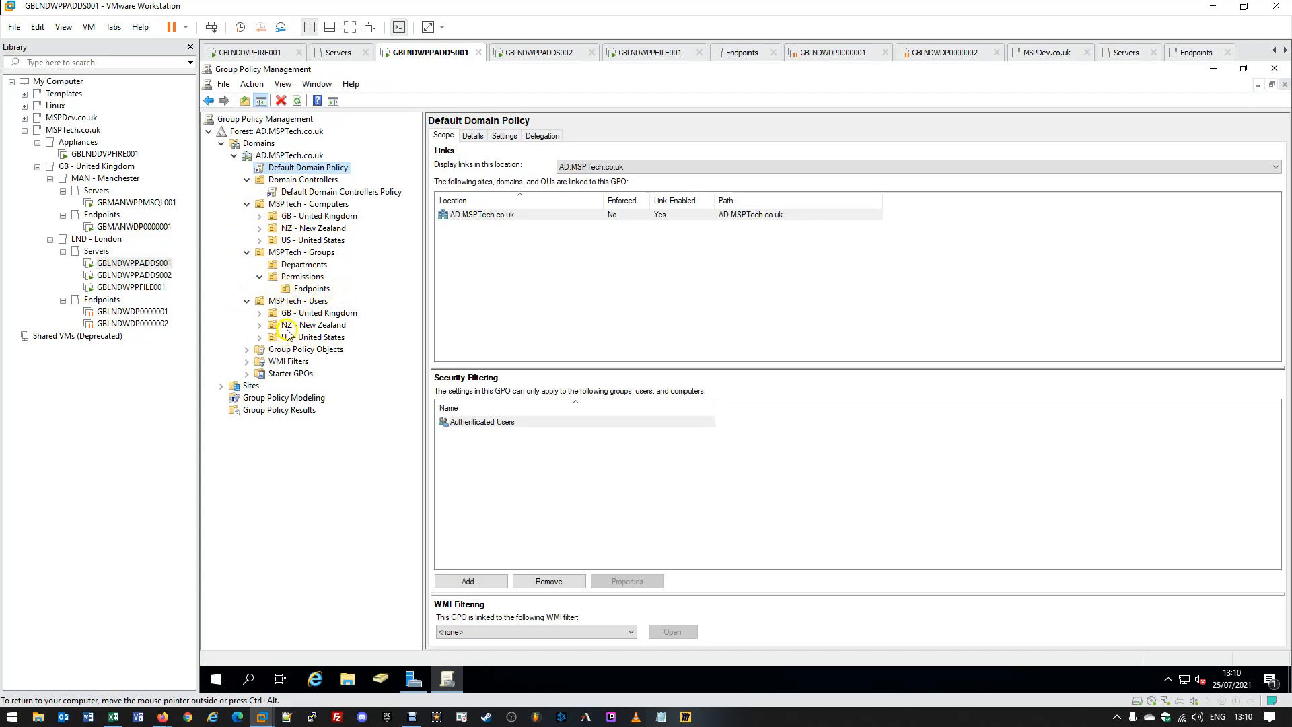
Expand Group Policy Objects to list Default Domain Controllers Policy and Default Domain Policy.
click(283, 353)
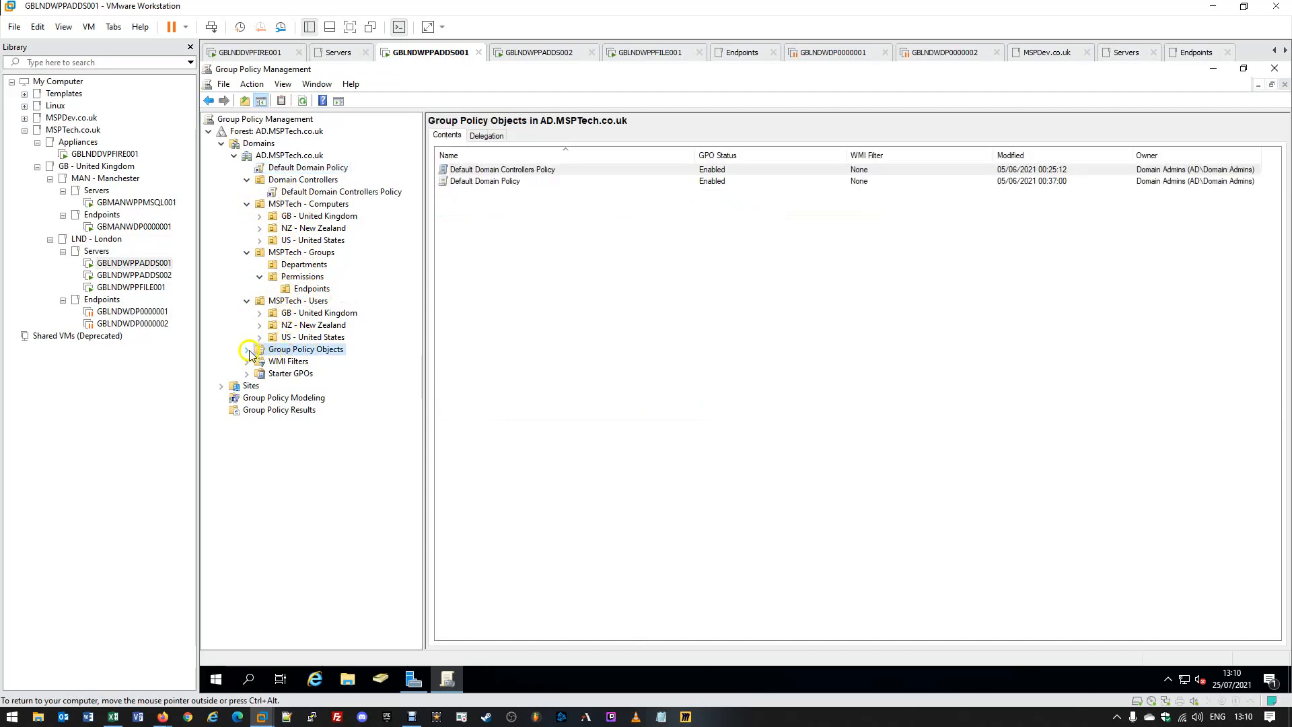
click(248, 349)
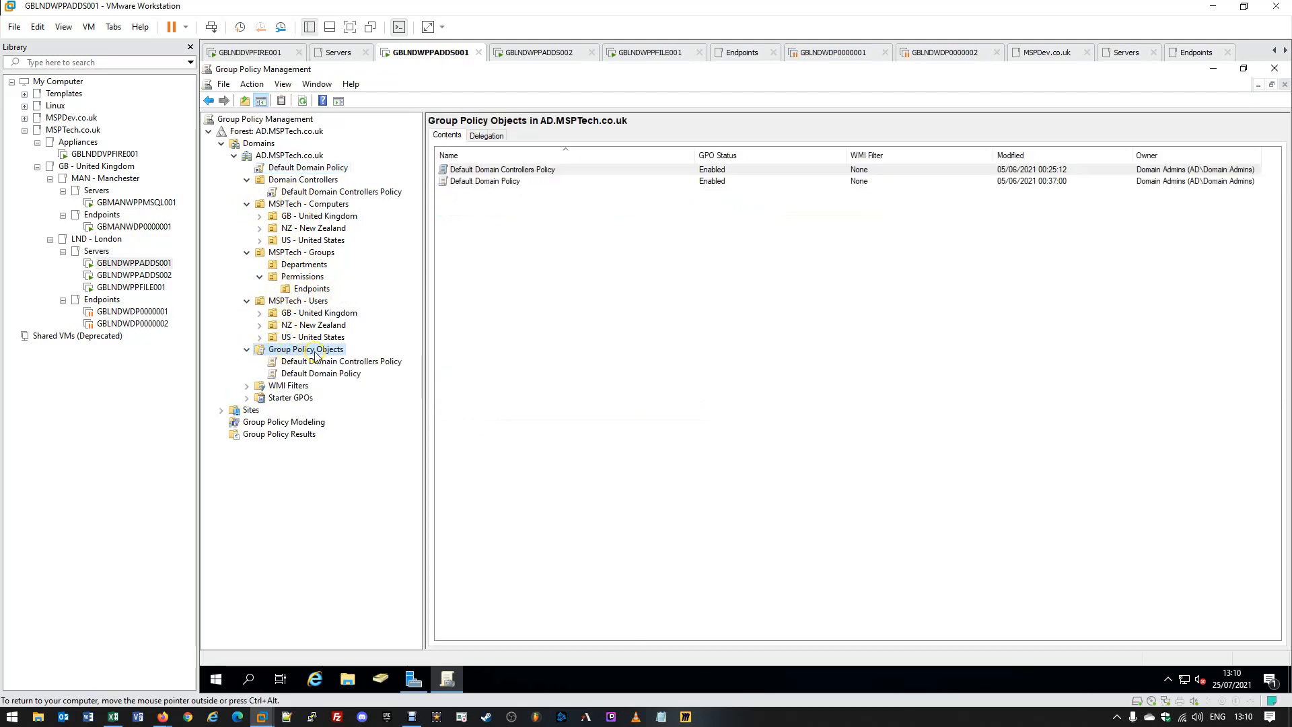
click(274, 355)
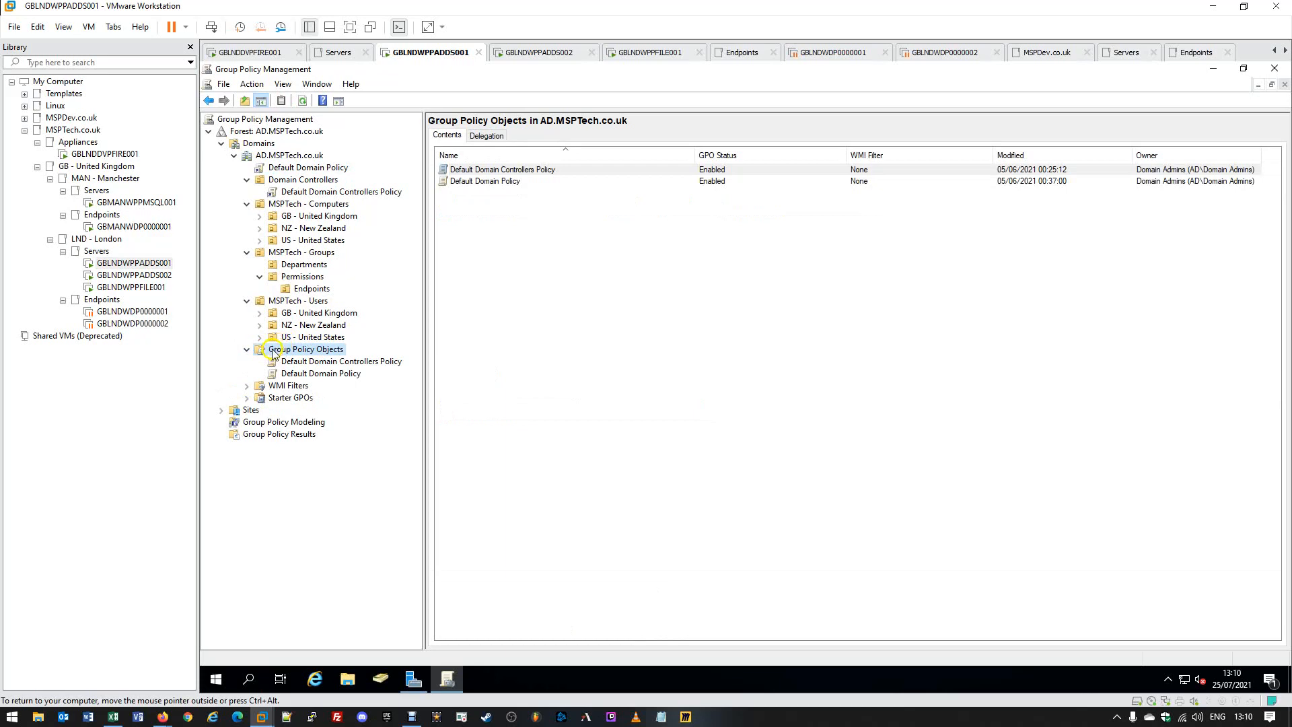
click(324, 351)
Look over the WMI Filters and Starter GPOs pages, then return to Default Domain Policy.
click(276, 388)
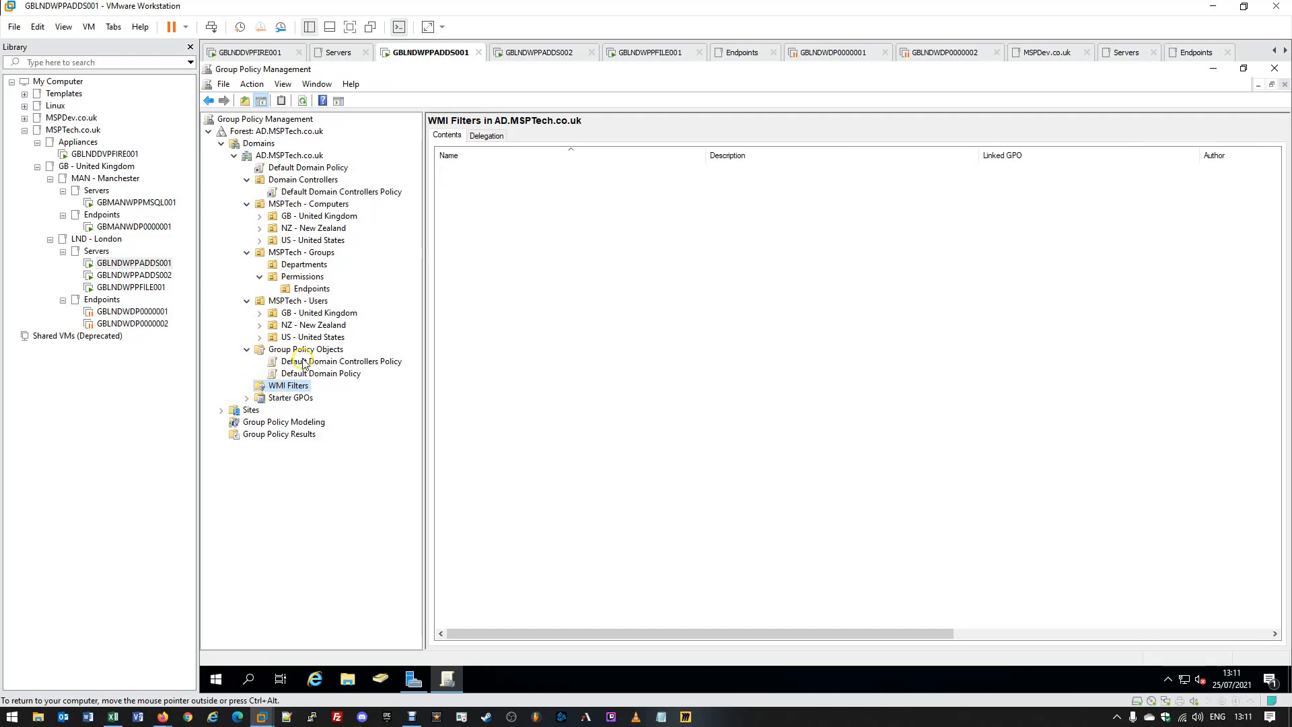
click(290, 398)
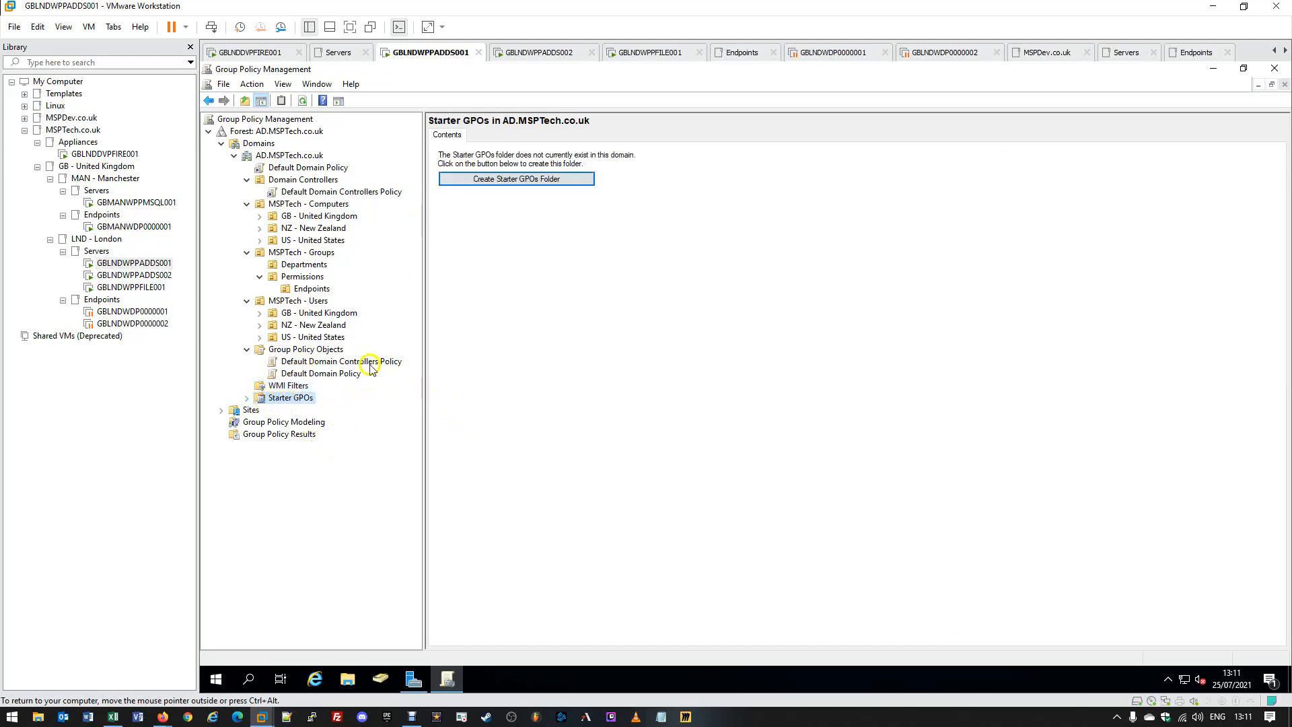
click(309, 350)
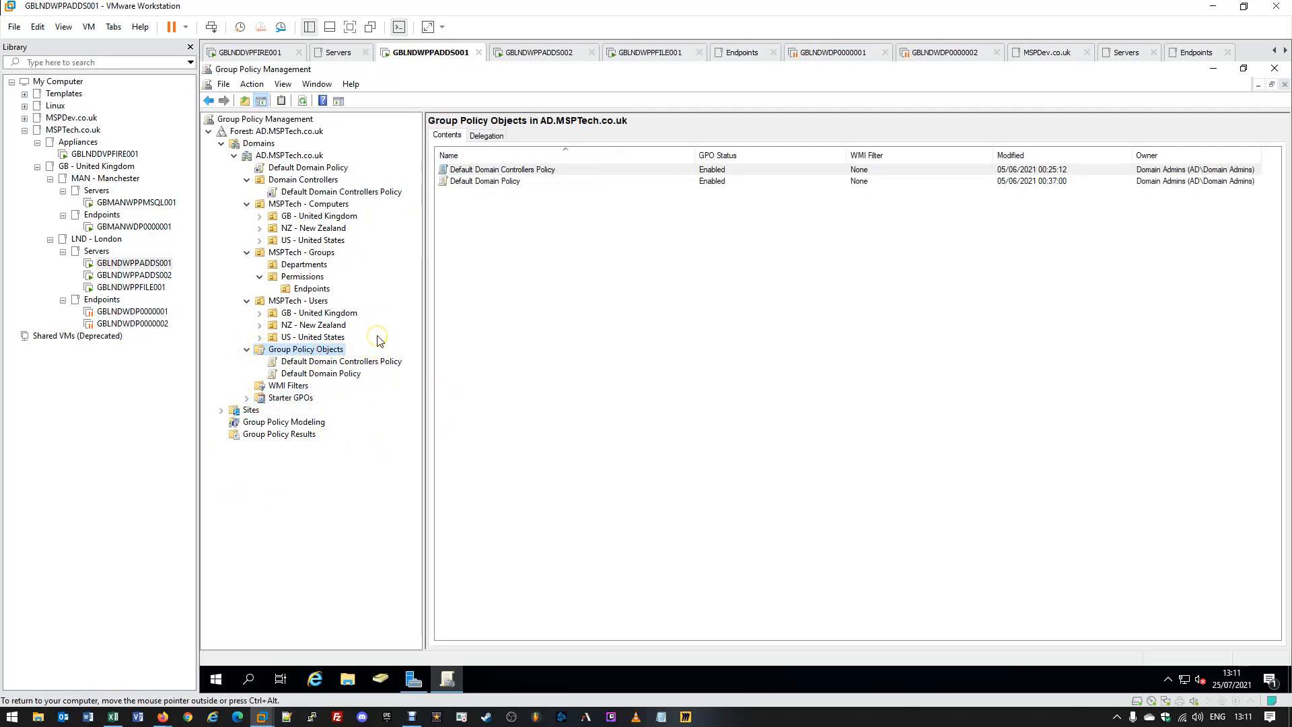
click(296, 168)
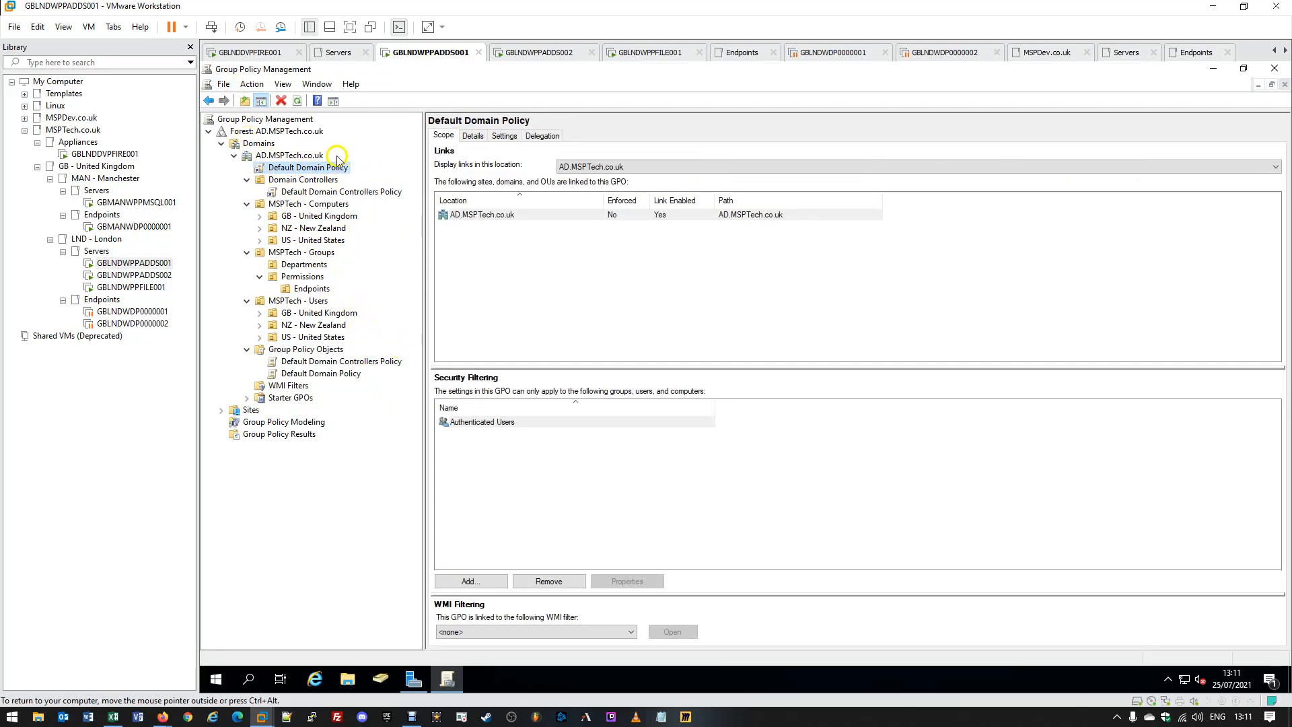
View the Default Domain Controllers Policy's details.
click(294, 193)
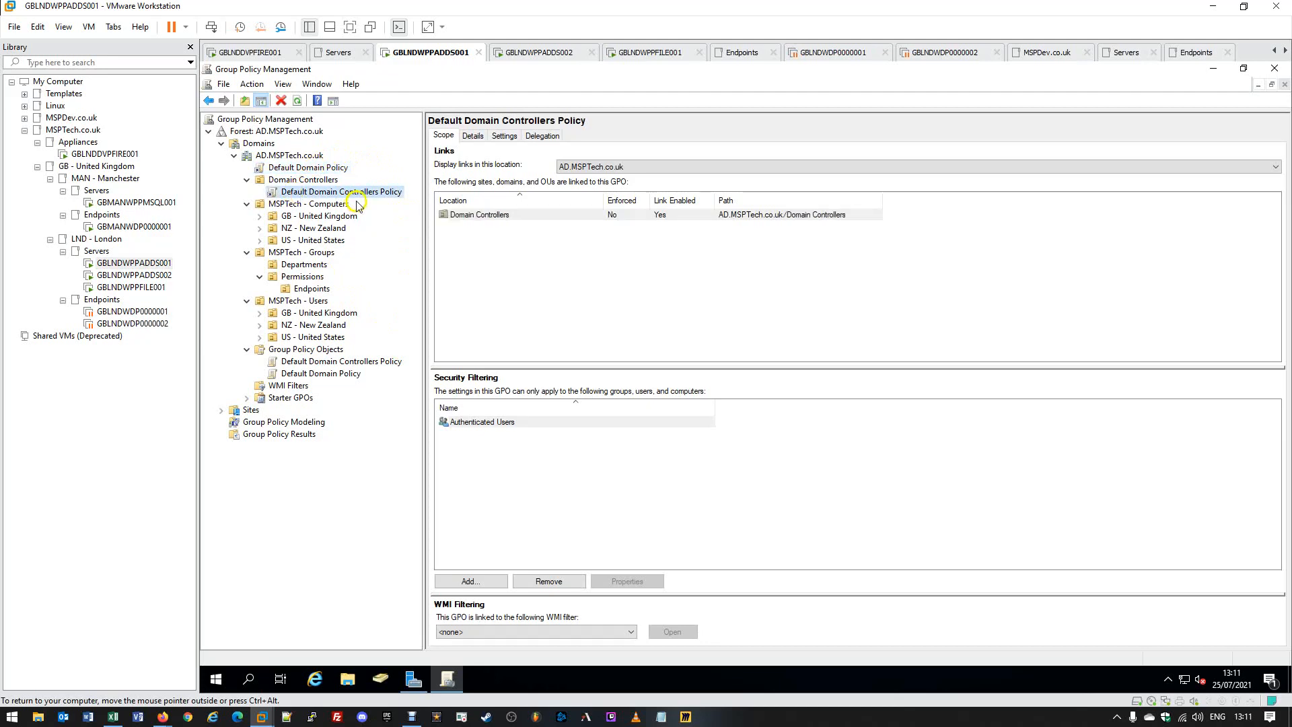
click(331, 192)
click(396, 194)
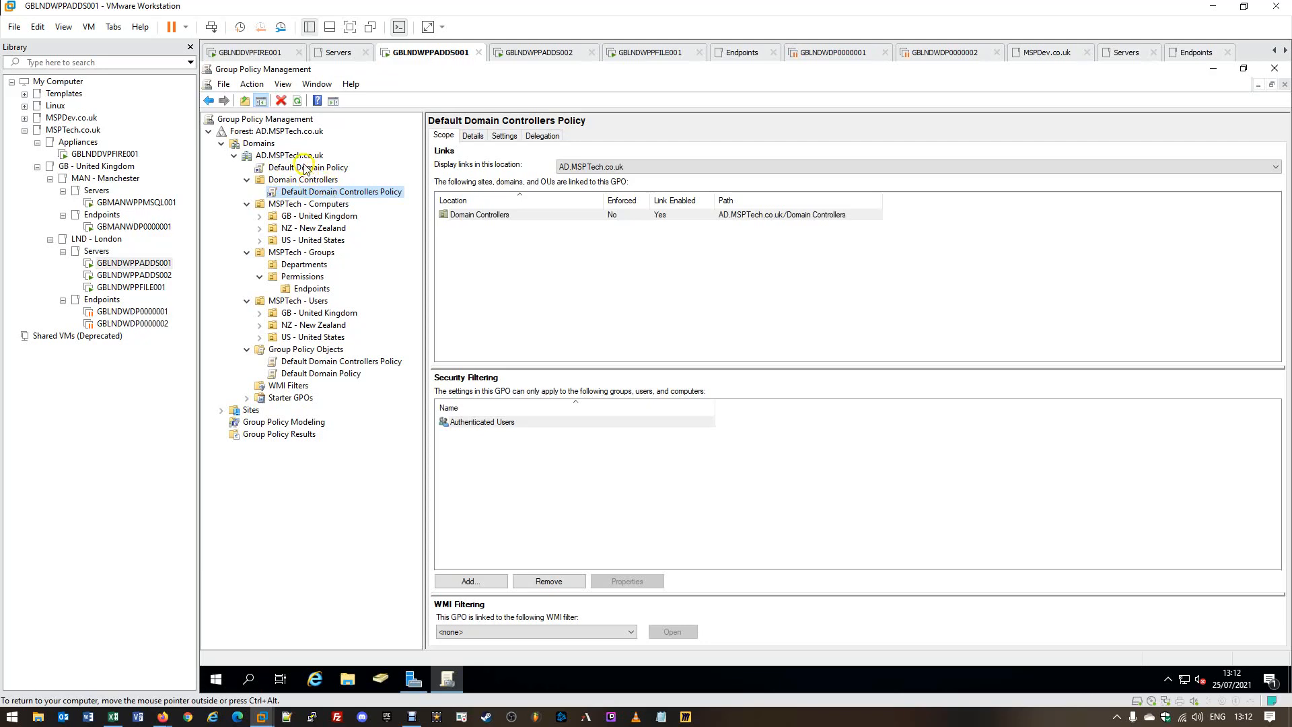
Select Default Domain Policy and generate its Settings tab report.
click(305, 168)
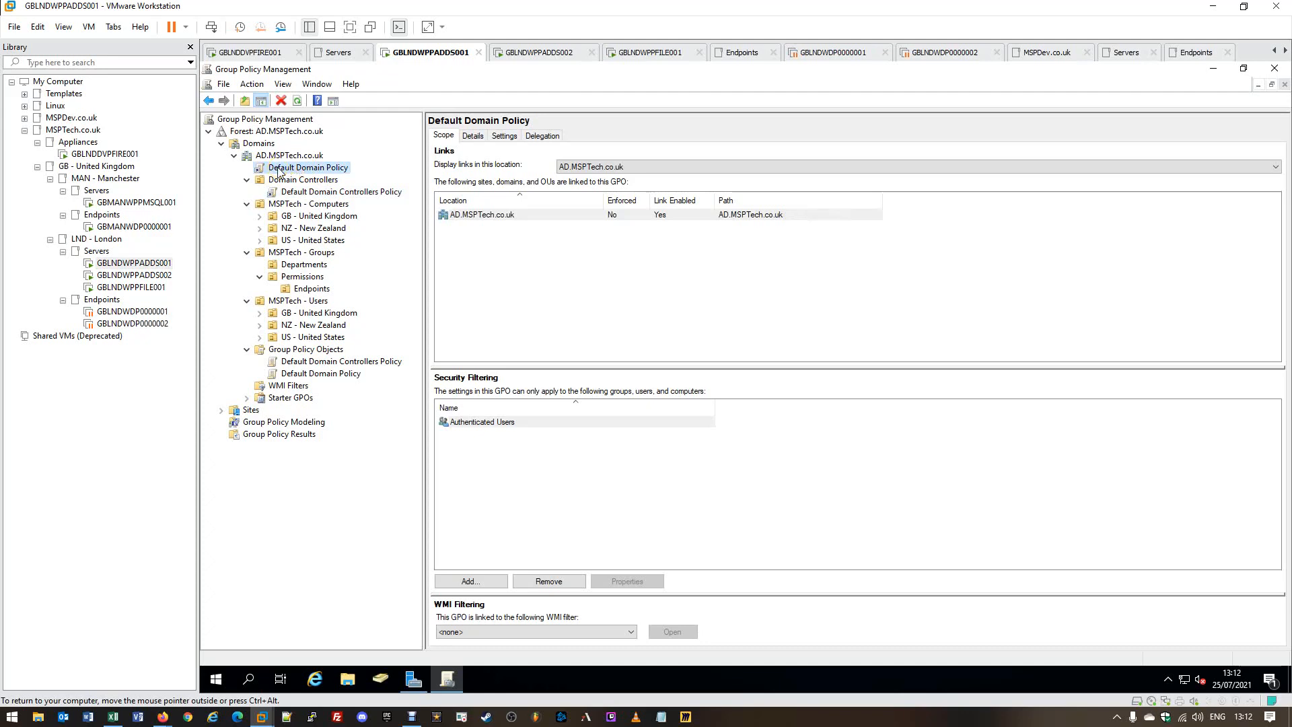
click(304, 168)
click(293, 169)
click(294, 168)
click(501, 138)
click(501, 138)
click(506, 136)
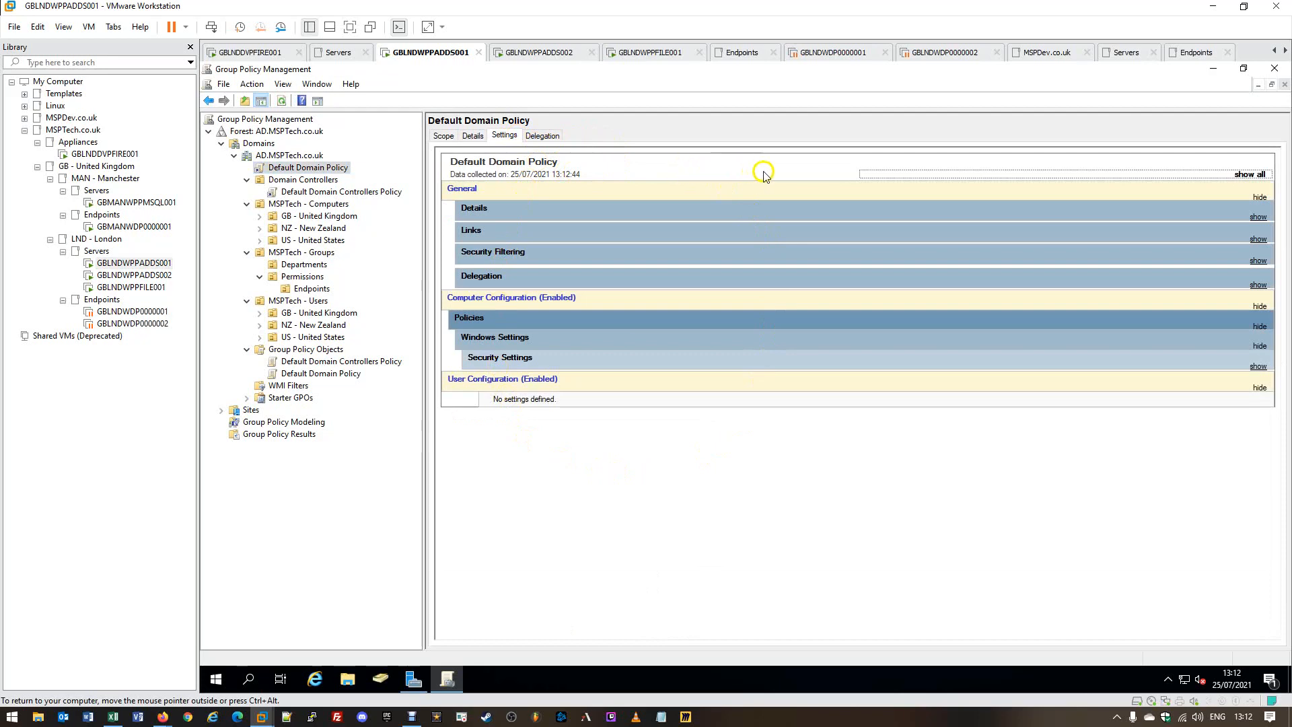
Expand all report sections and scroll to Password Policy: 24 remembered, 42-day maximum, 7-character minimum, complexity on.
click(1242, 179)
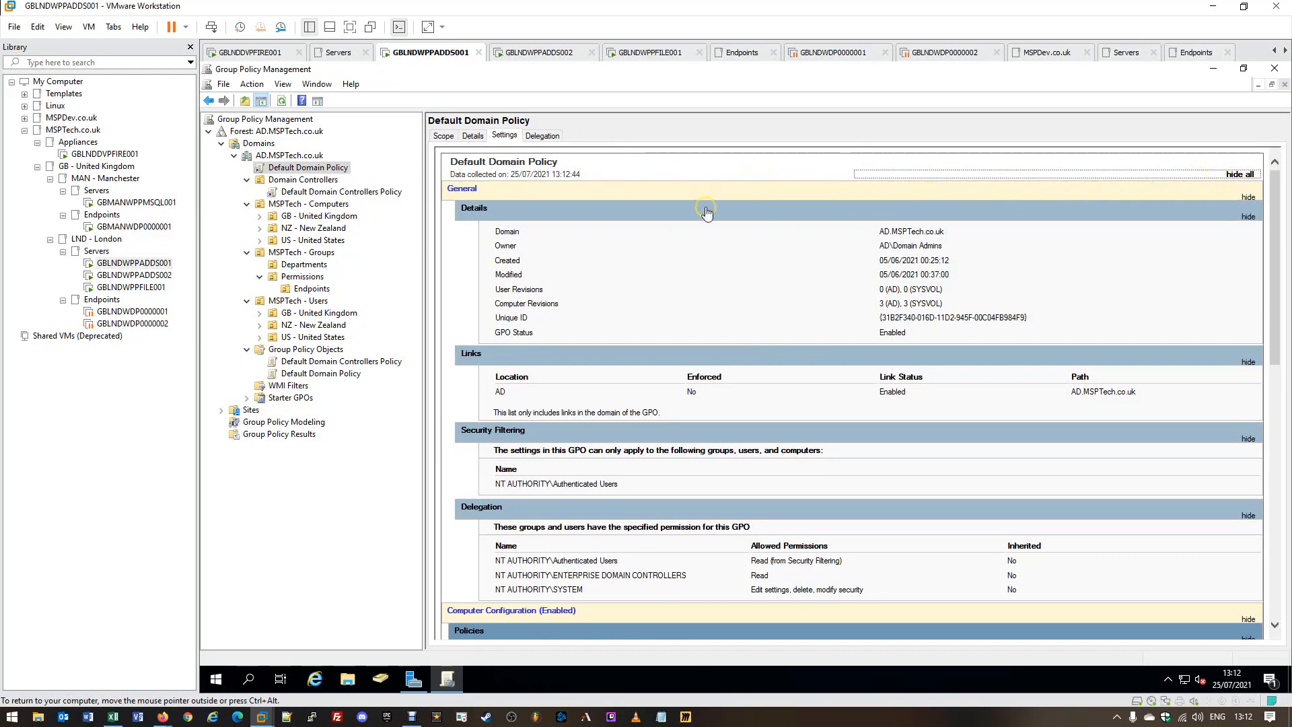
scroll(683, 233, down, 5)
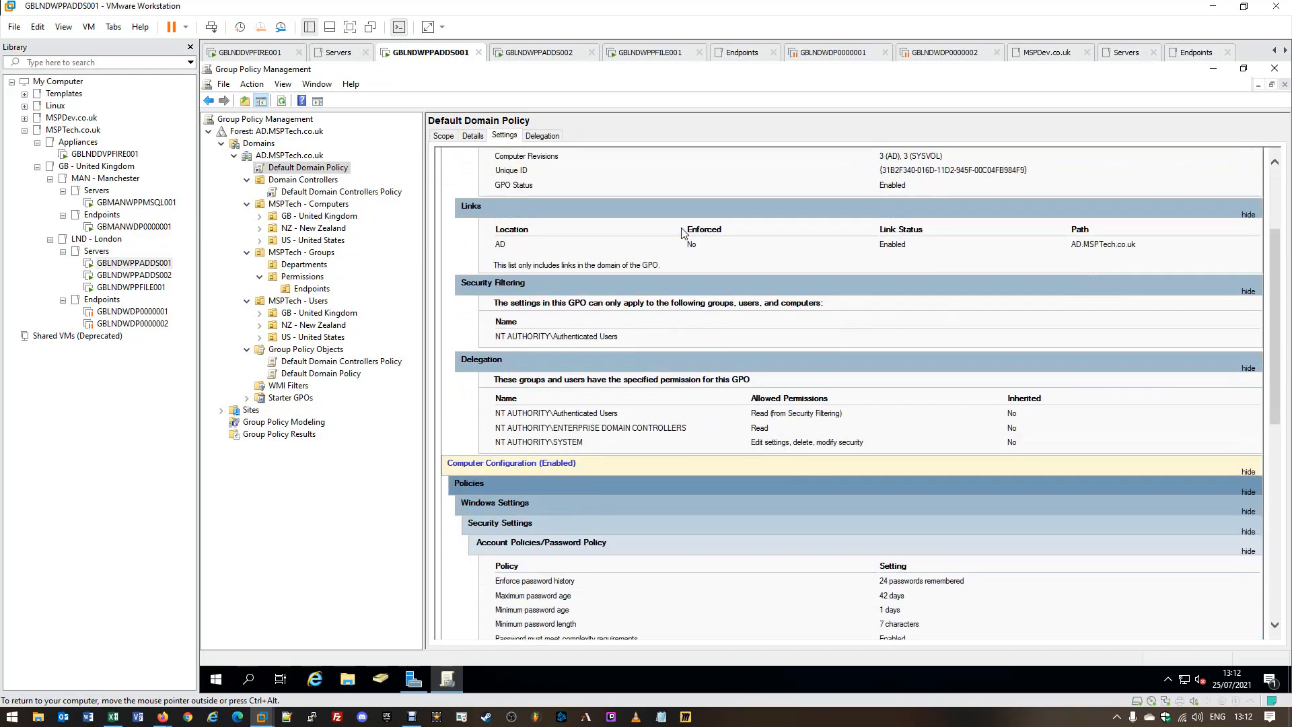
scroll(682, 233, down, 4)
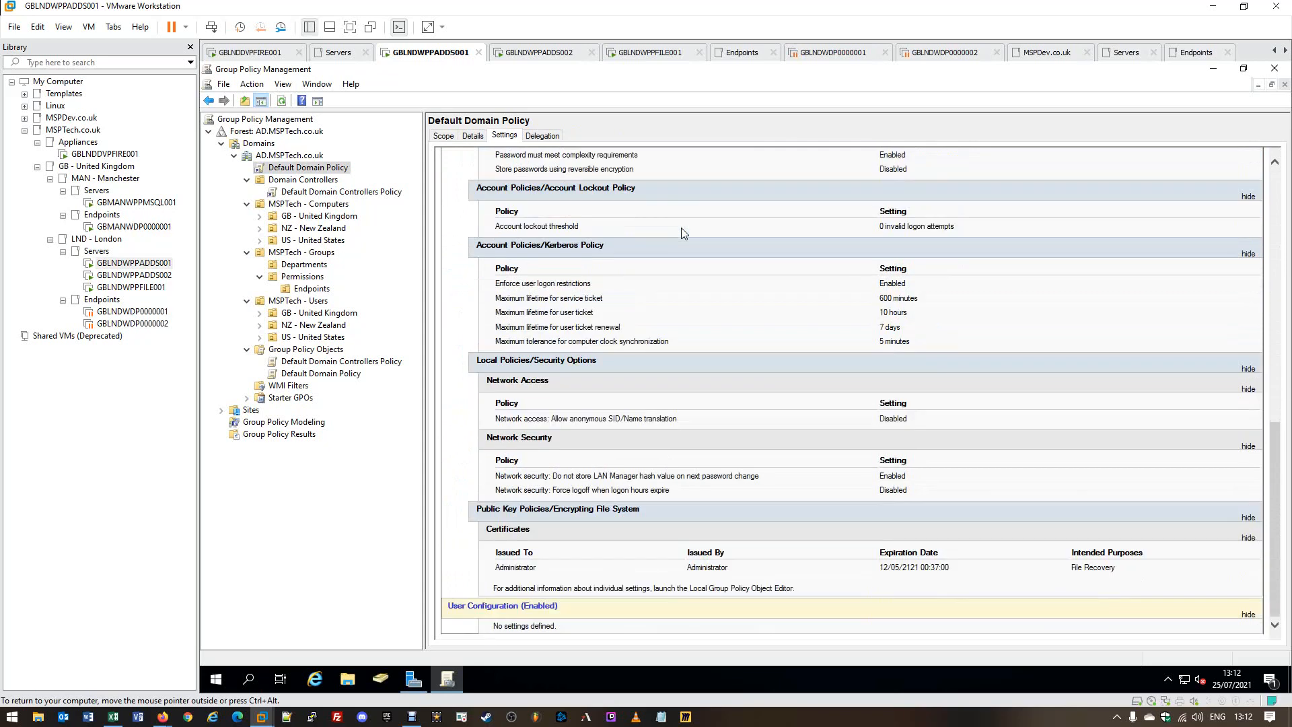
scroll(717, 308, up, 2)
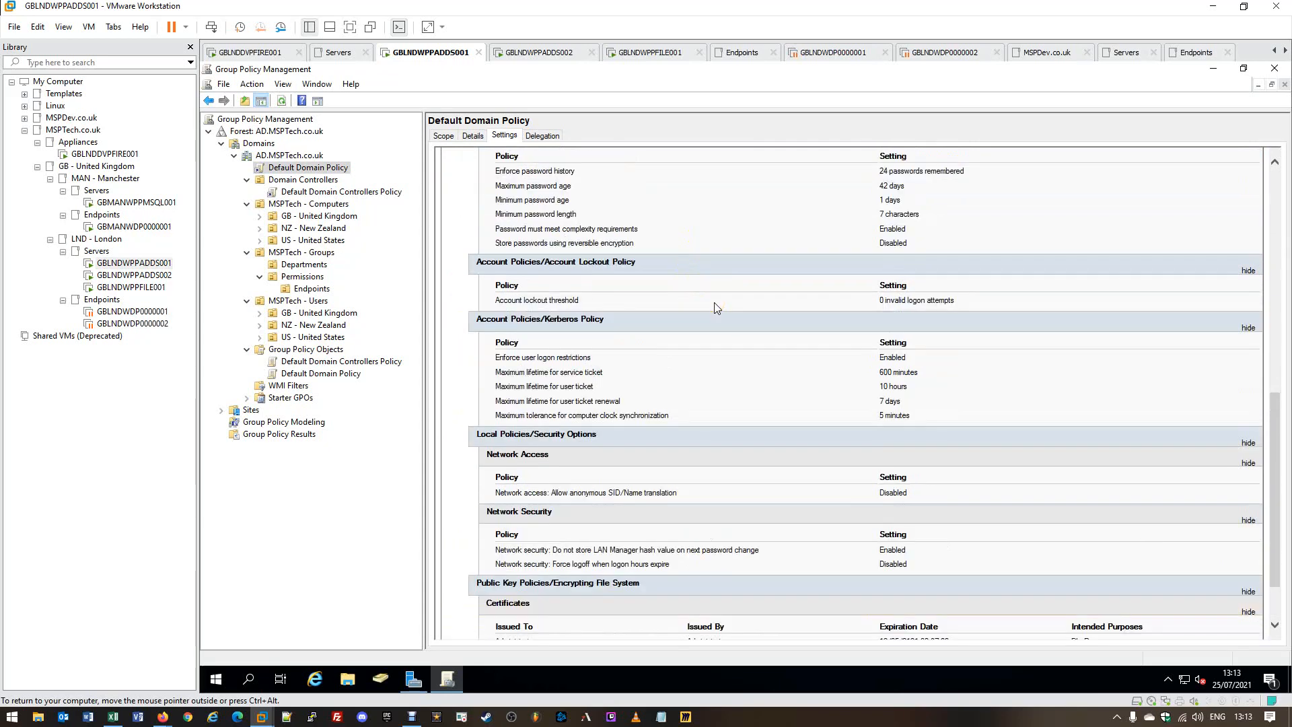
scroll(716, 308, up, 1)
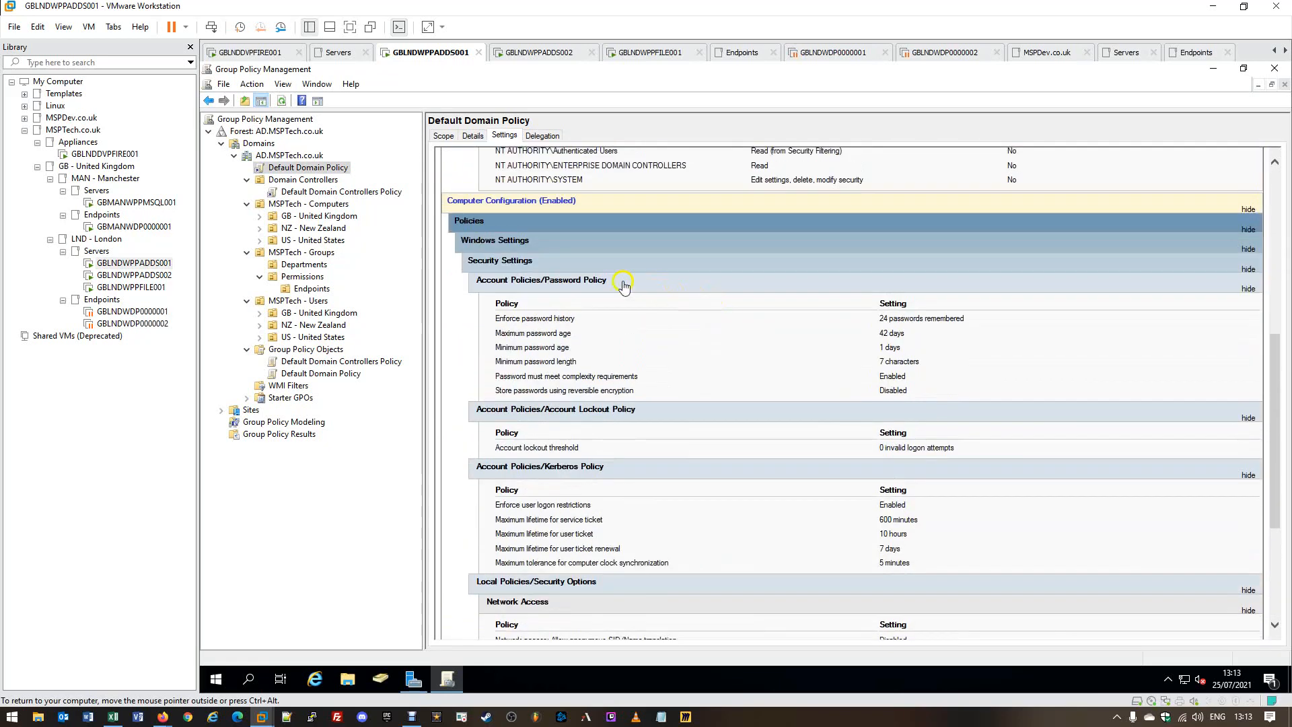
scroll(489, 207, up, 5)
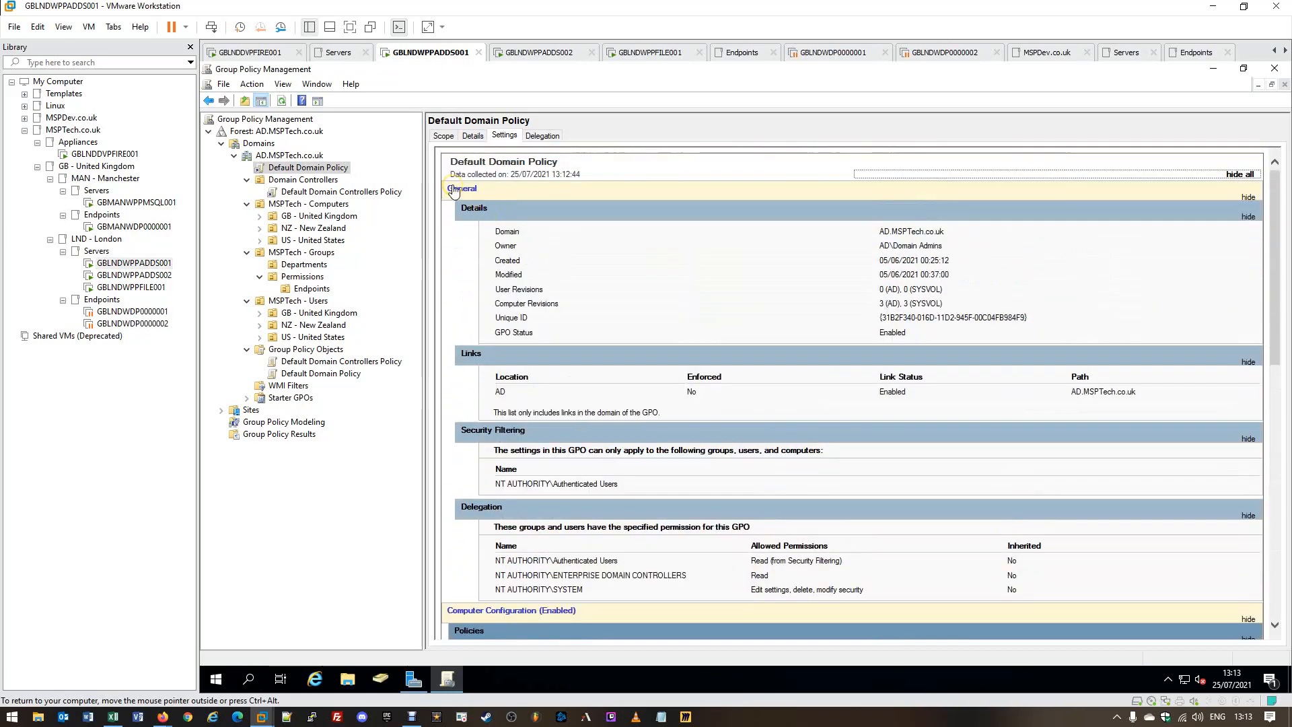
click(461, 272)
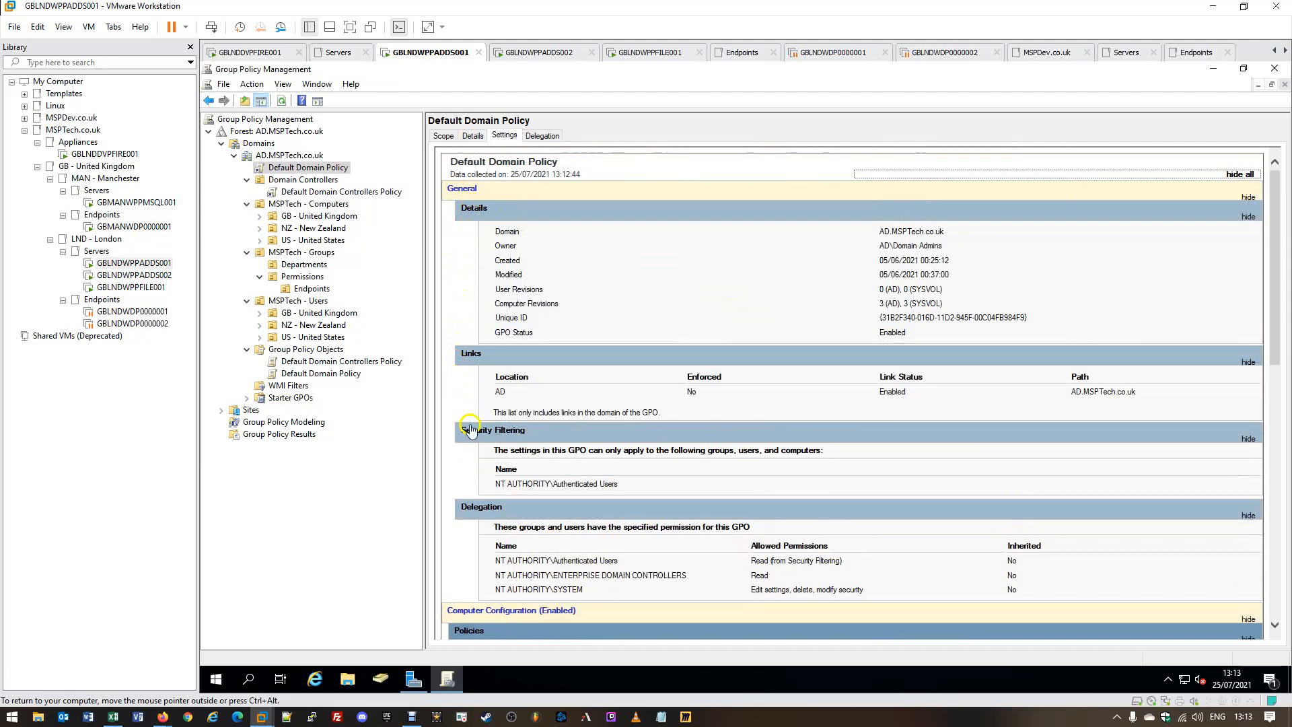
scroll(508, 513, down, 4)
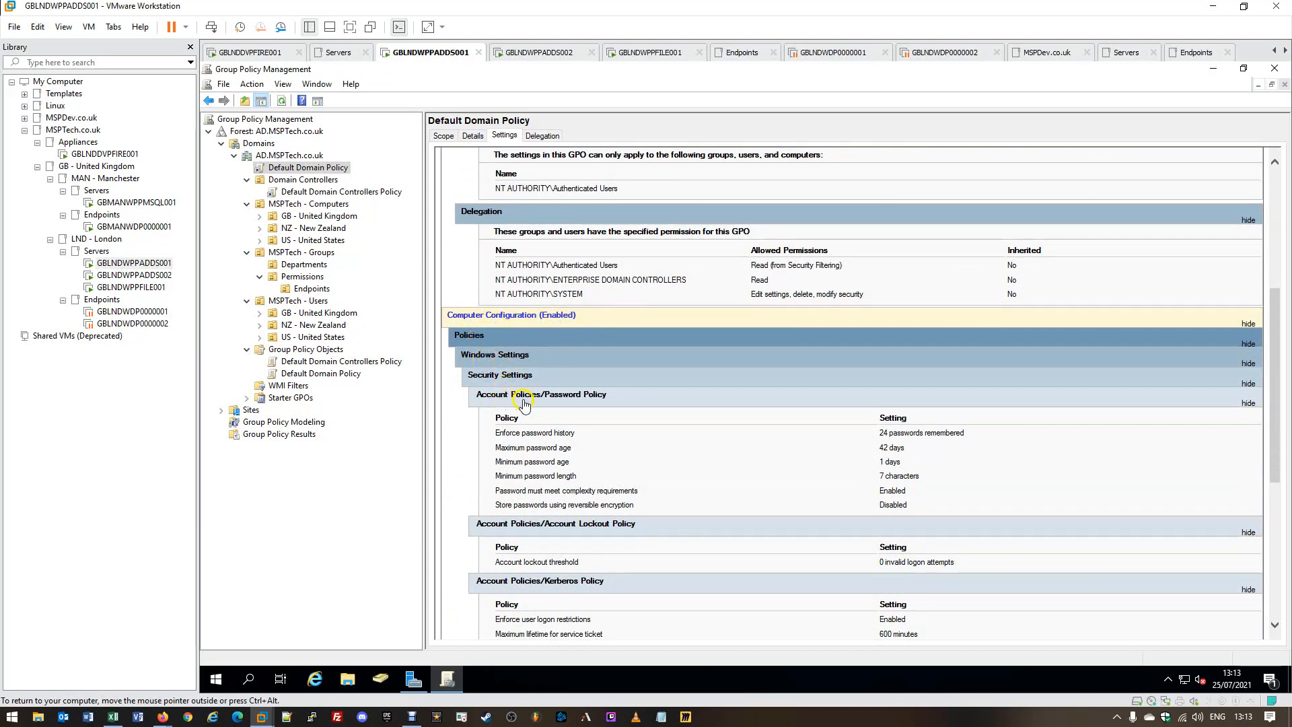
scroll(565, 407, down, 2)
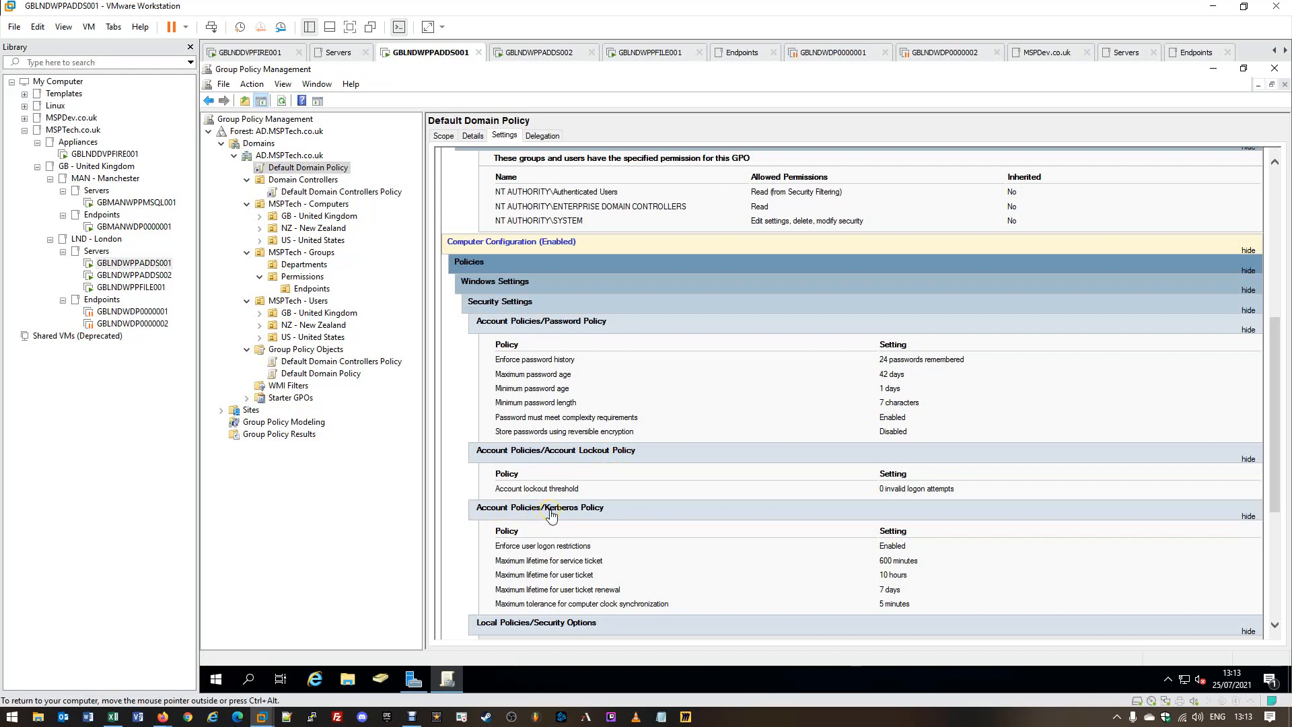
scroll(600, 515, down, 2)
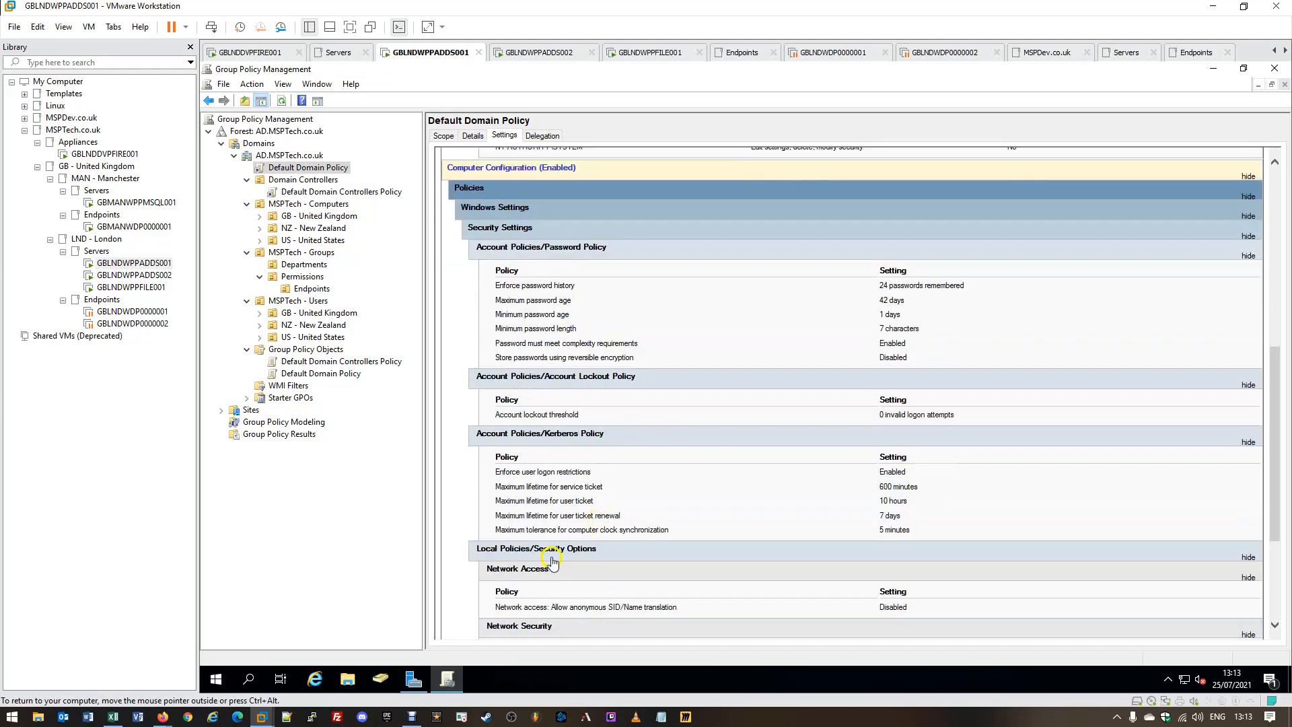
scroll(634, 544, down, 5)
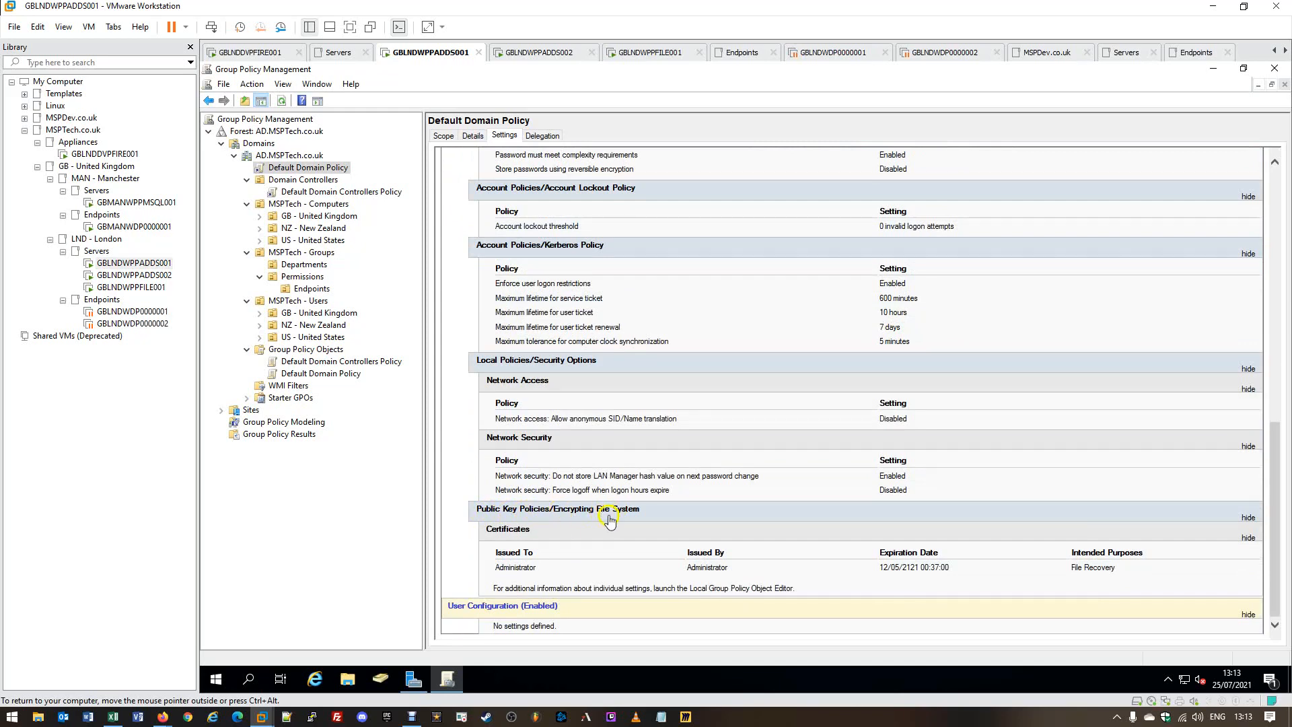
scroll(685, 525, up, 15)
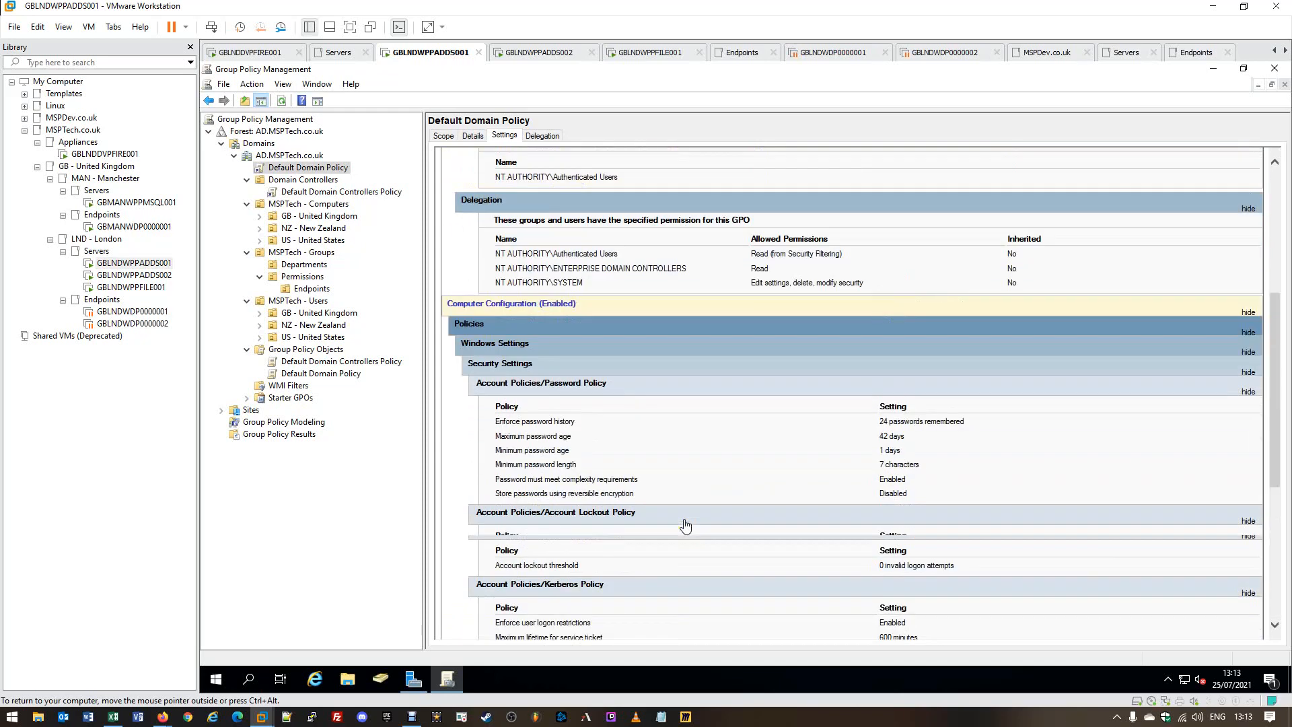
scroll(685, 524, down, 5)
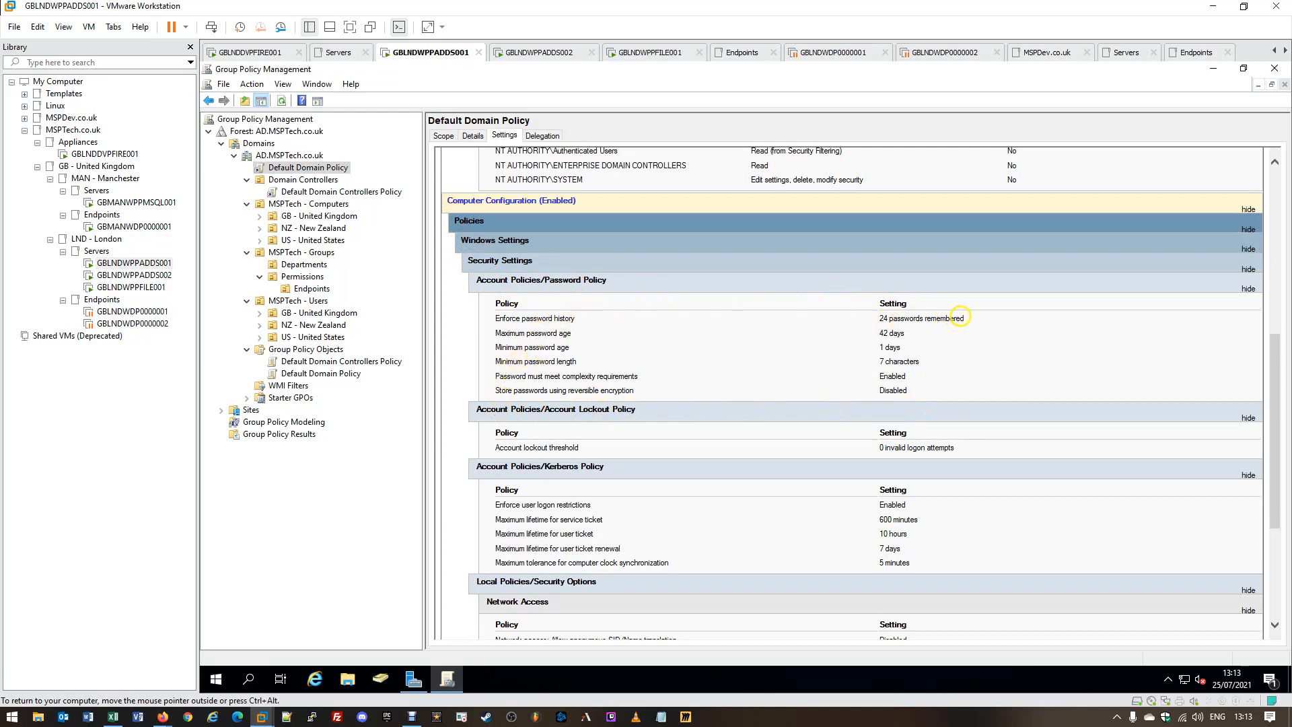
drag(496, 321, 574, 322)
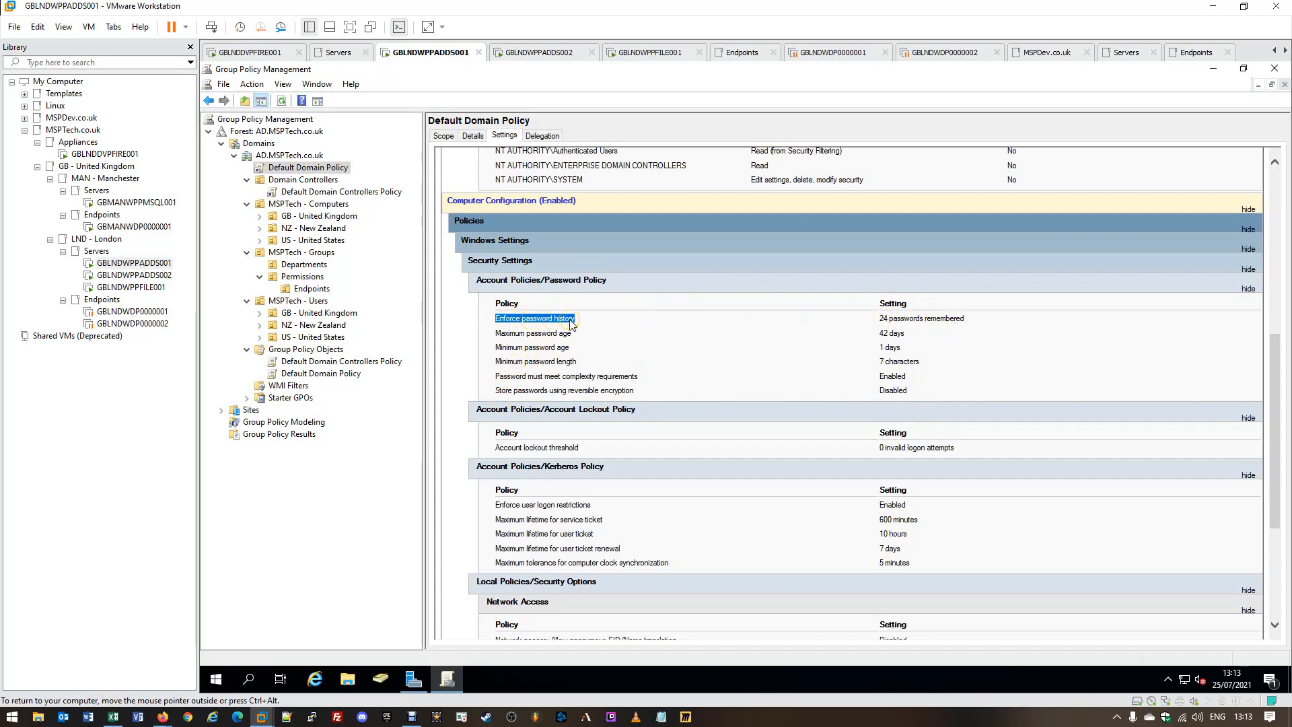
drag(880, 320, 980, 321)
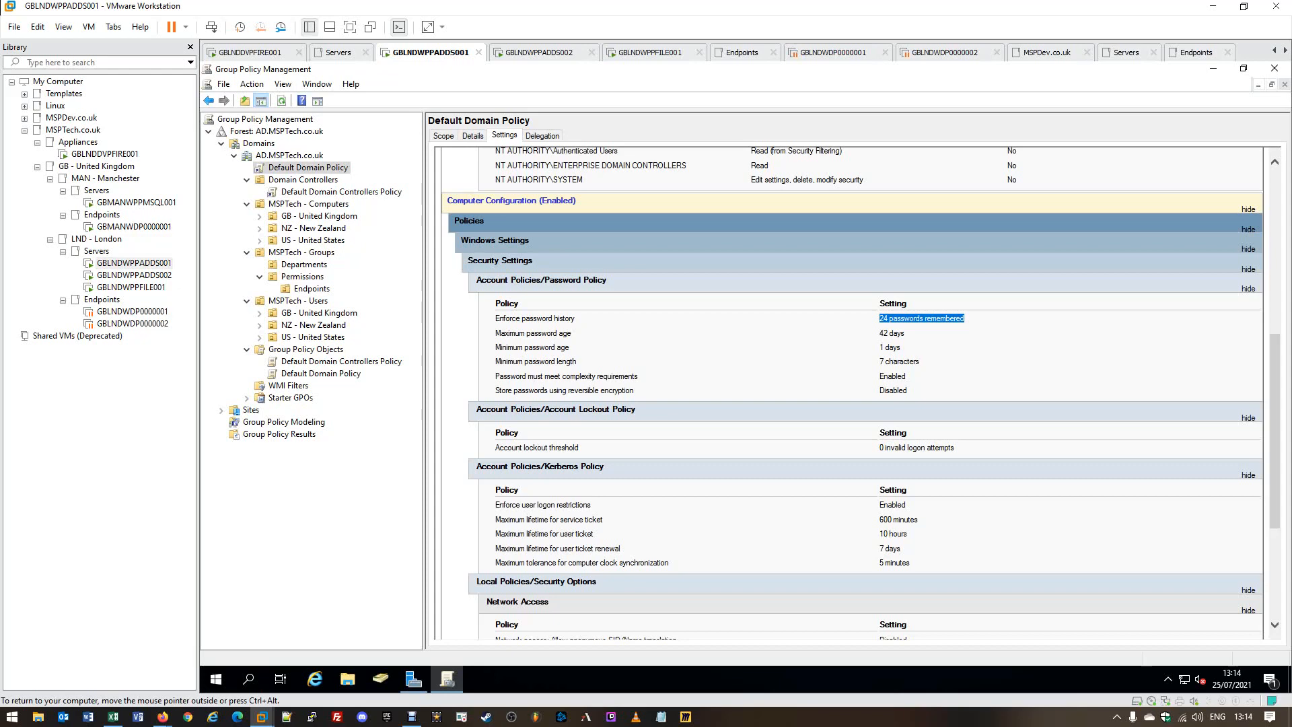
click(885, 321)
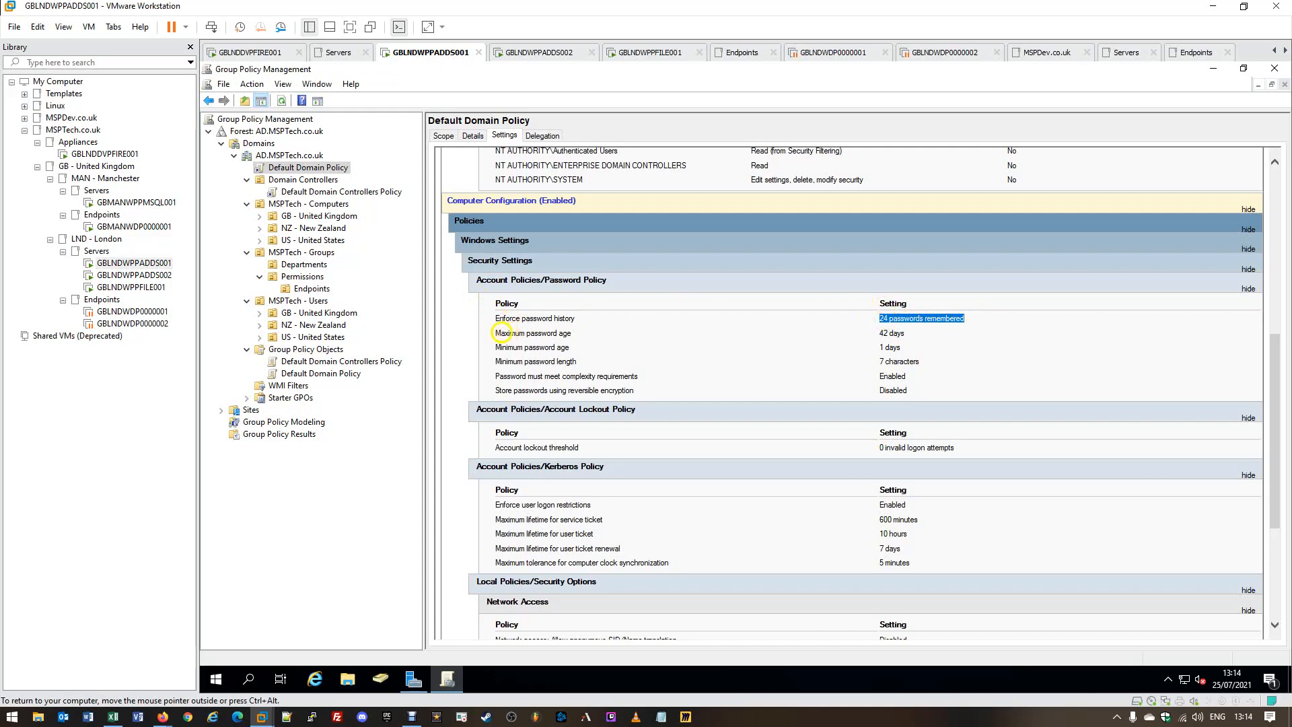
drag(491, 333, 733, 334)
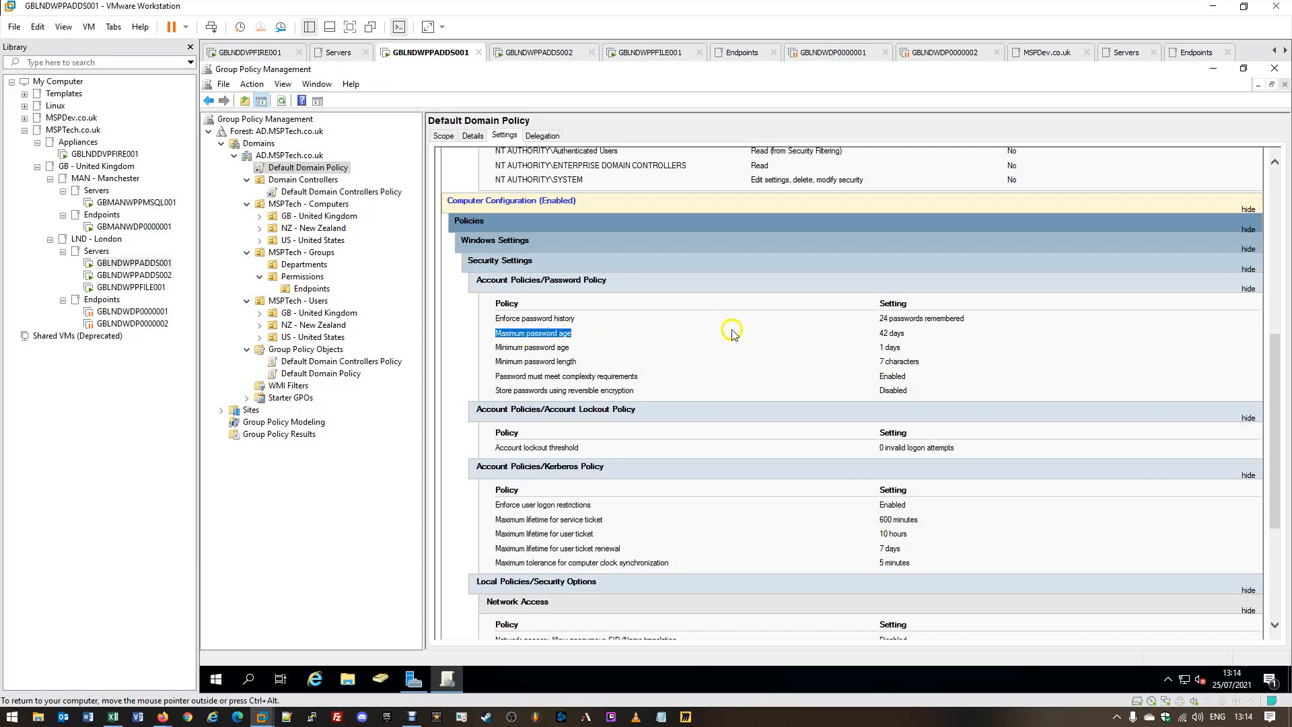
double_click(883, 333)
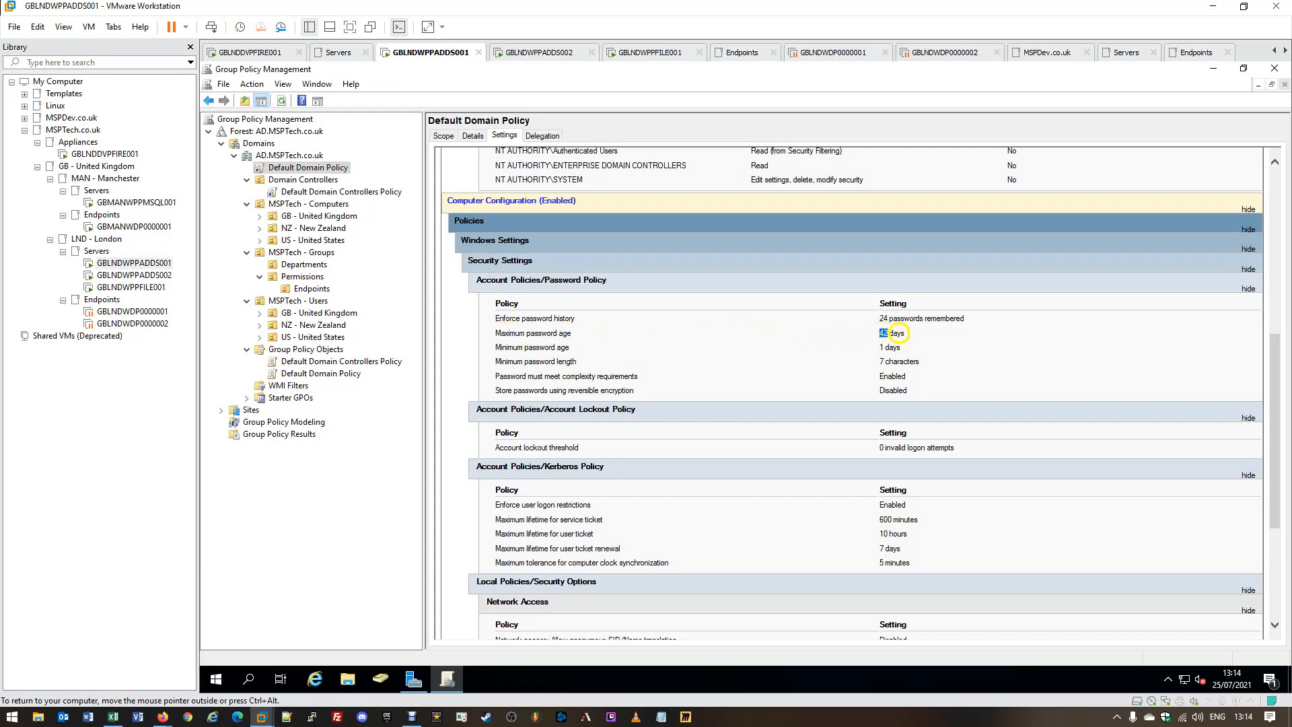
drag(897, 333, 903, 333)
drag(496, 347, 571, 347)
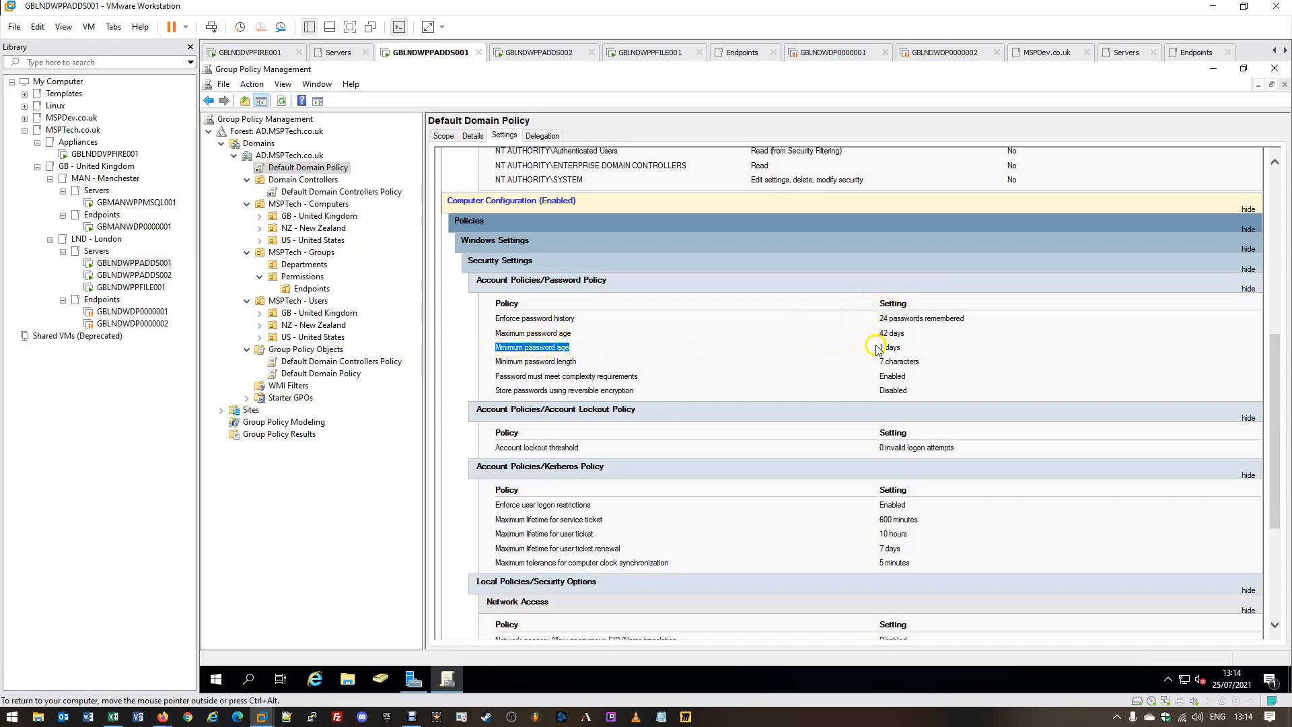
drag(879, 348, 908, 350)
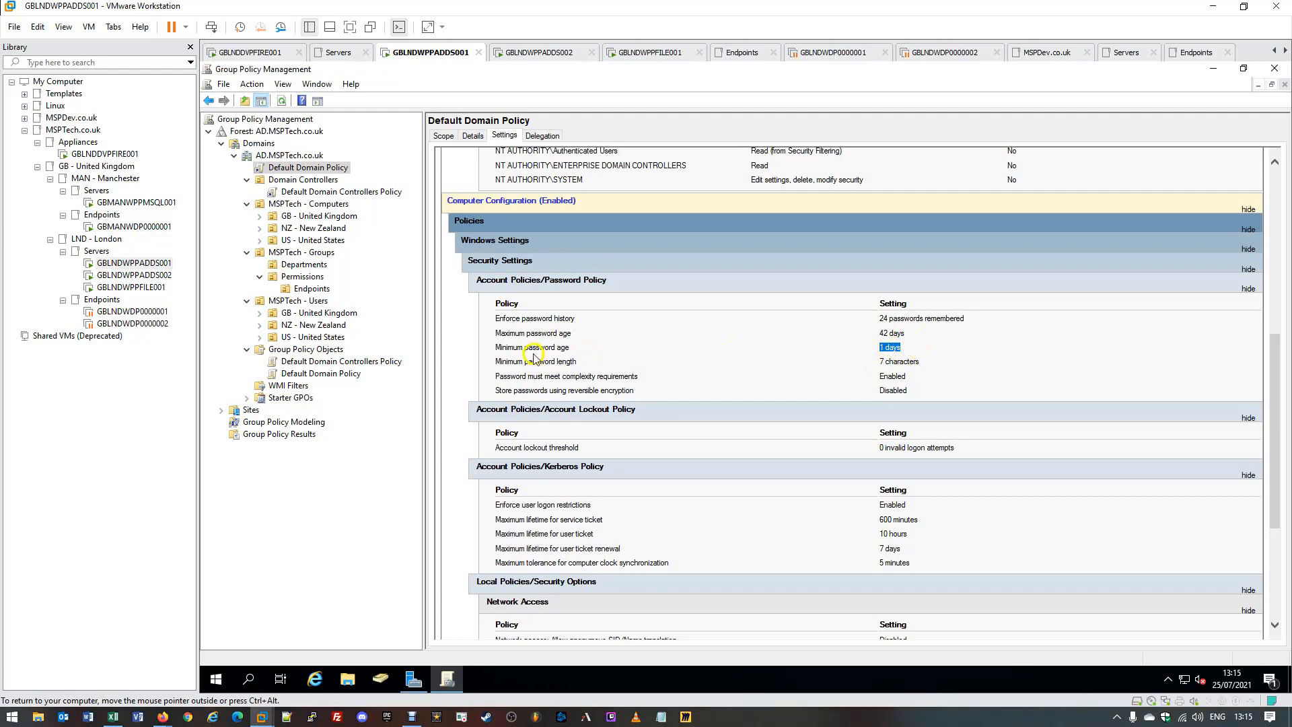
drag(493, 363, 685, 367)
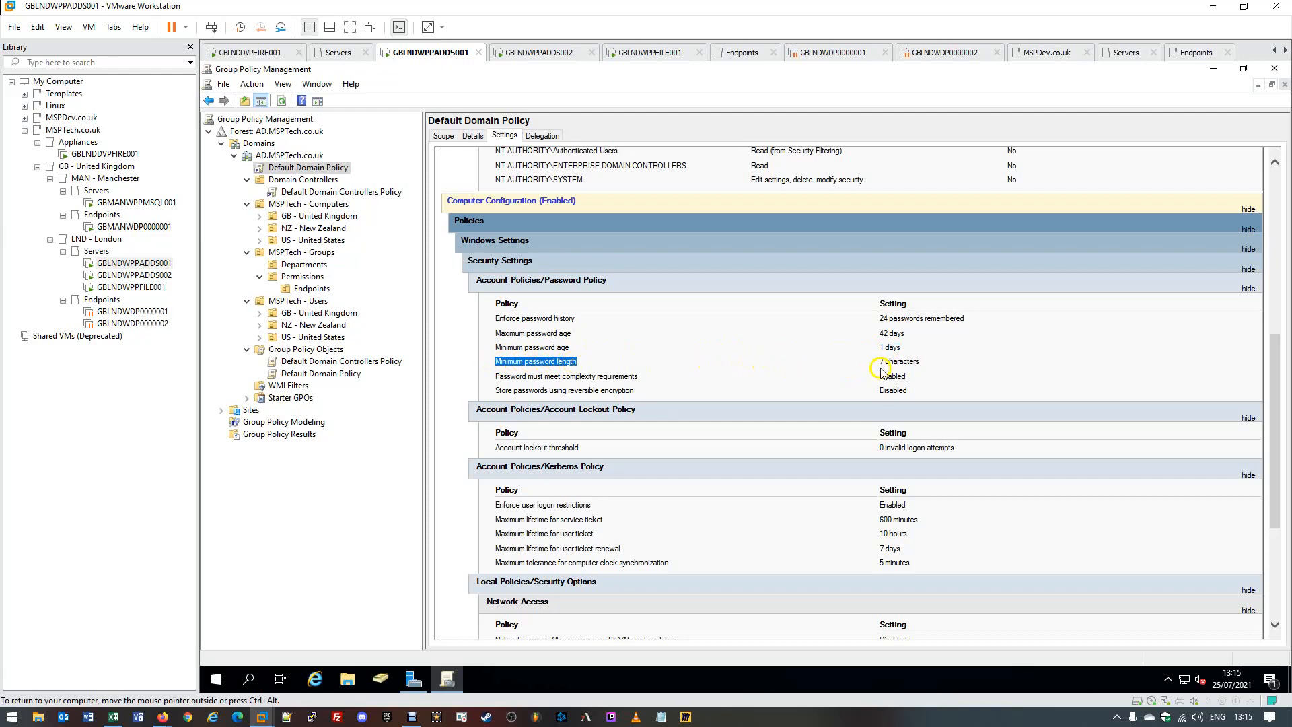
drag(879, 361, 925, 361)
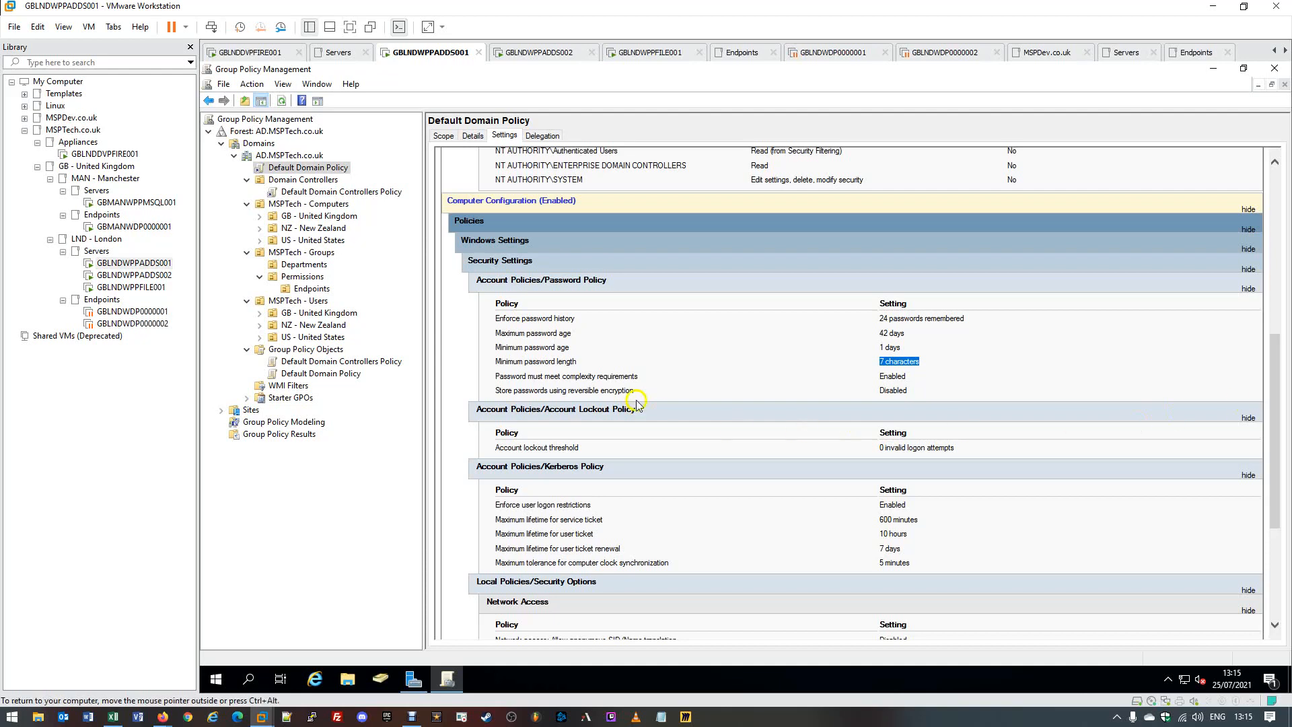
click(508, 375)
drag(508, 374, 638, 376)
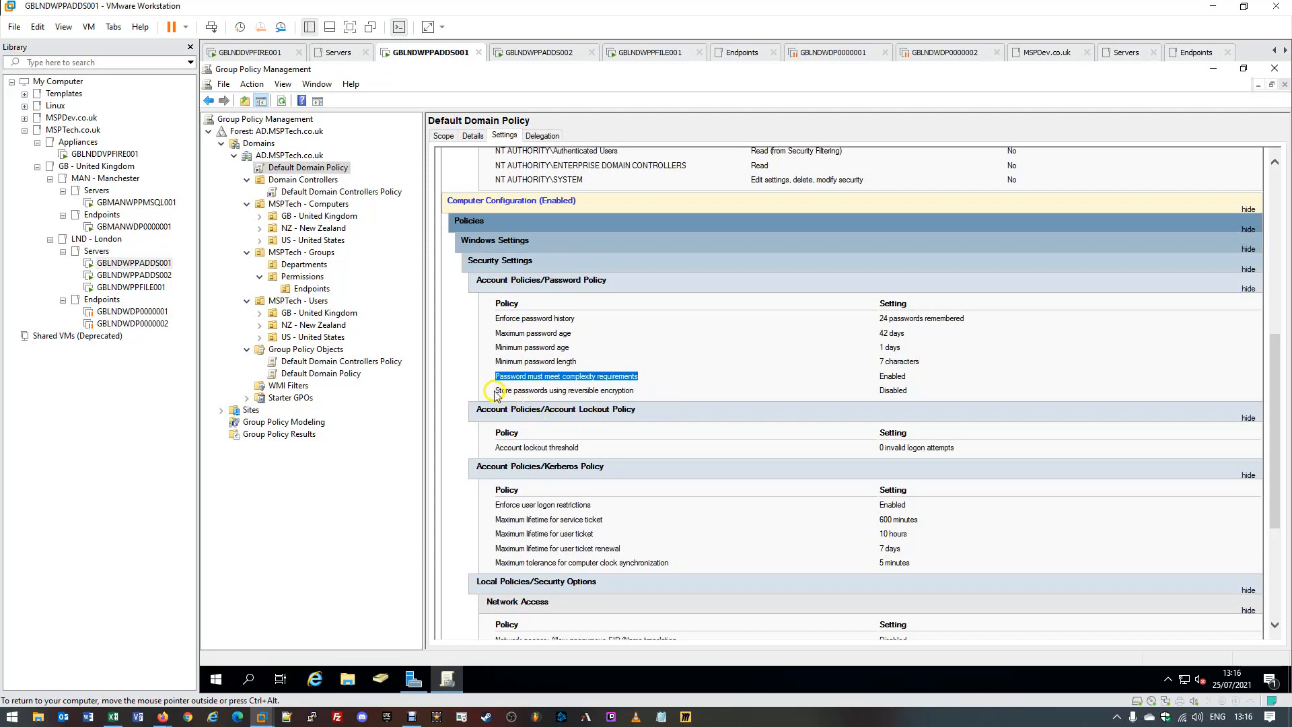
drag(496, 391, 633, 393)
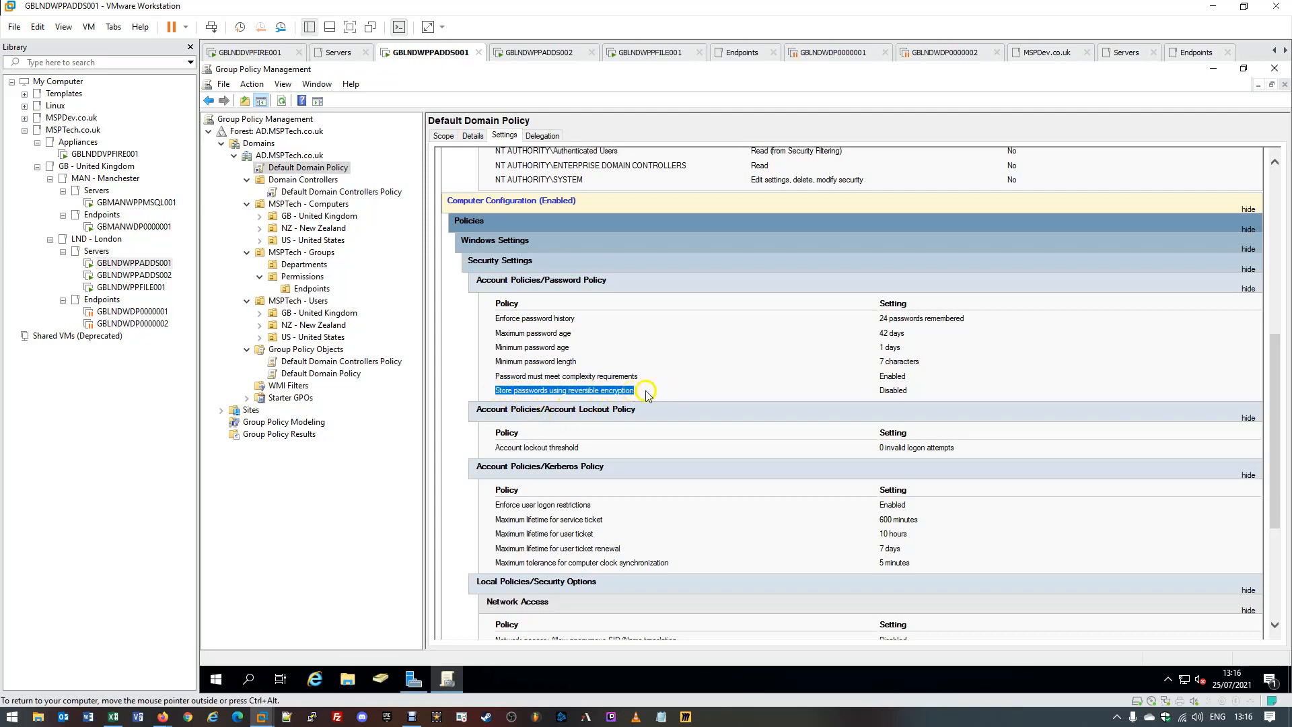
click(904, 390)
double_click(903, 390)
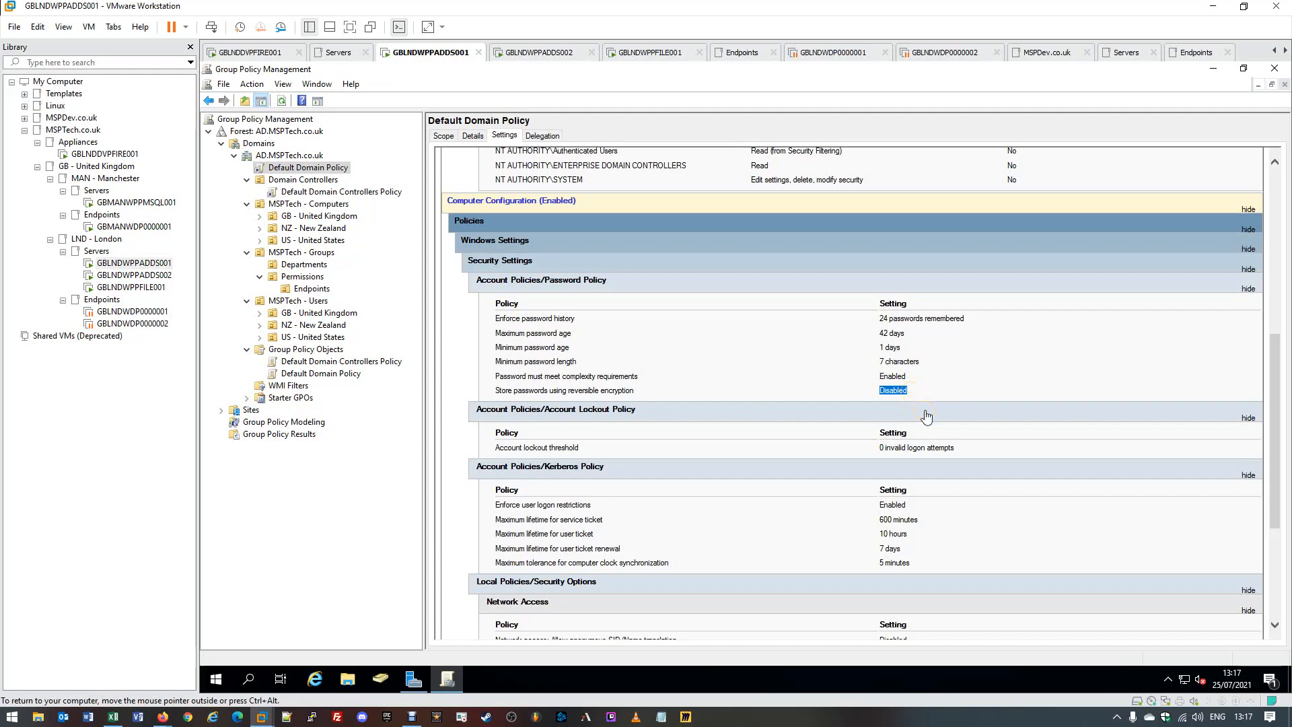
drag(905, 391, 501, 318)
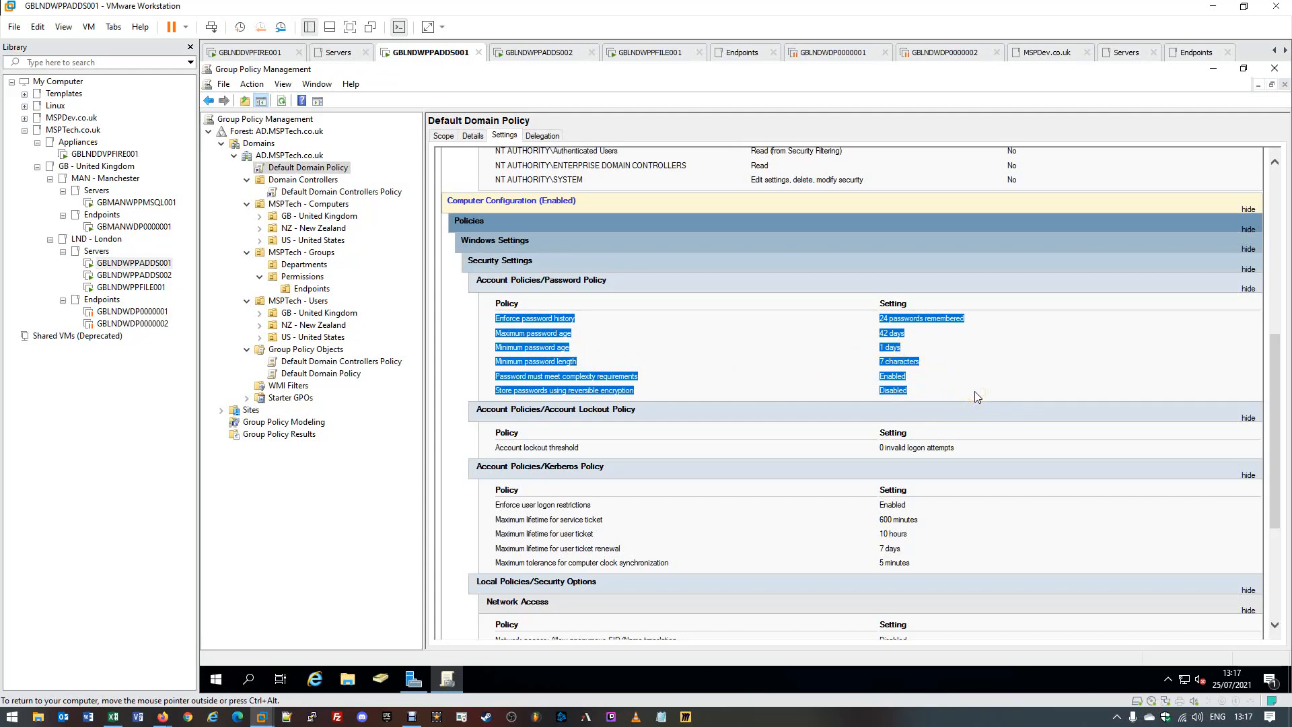
click(494, 452)
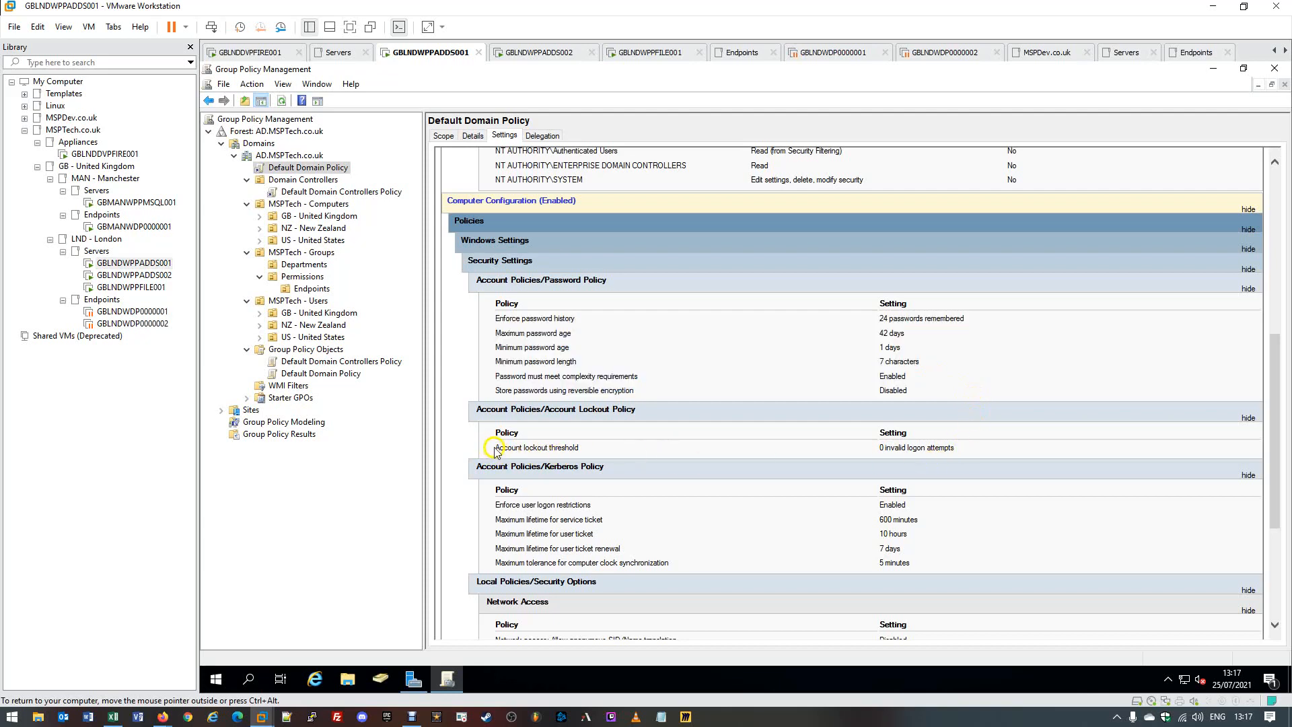
drag(495, 448, 580, 448)
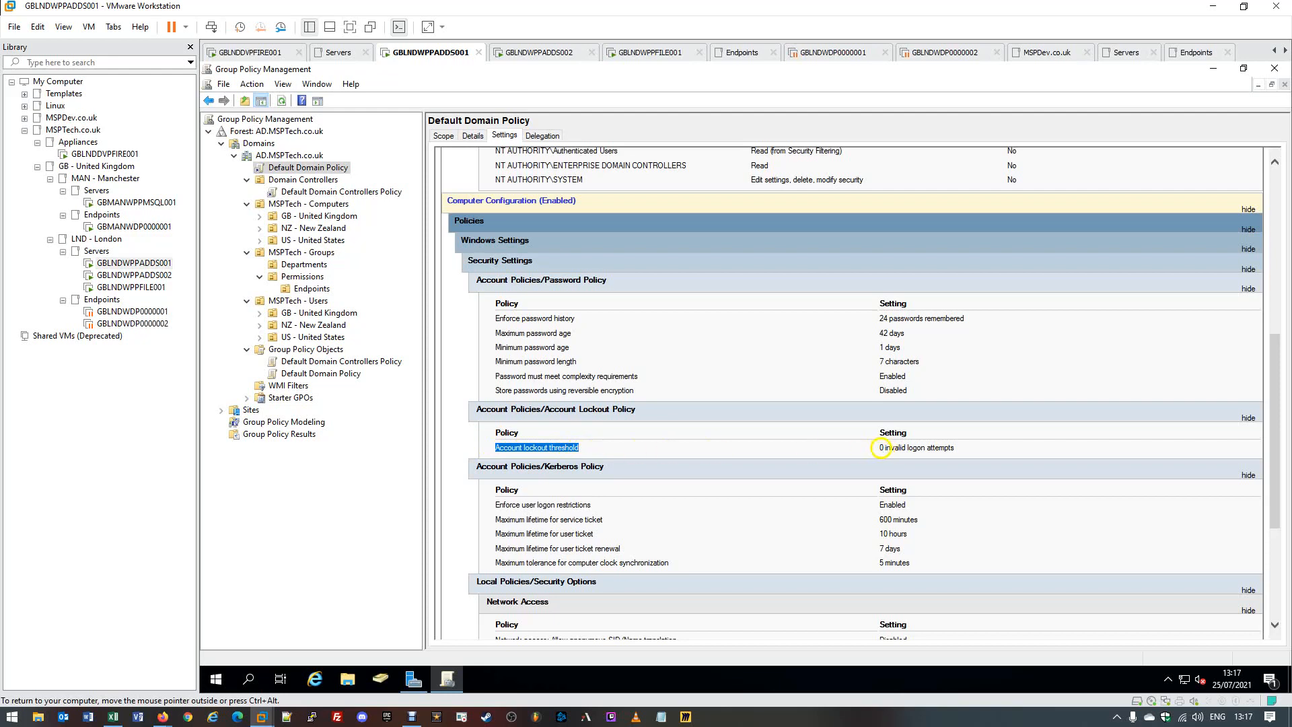
drag(879, 448, 953, 448)
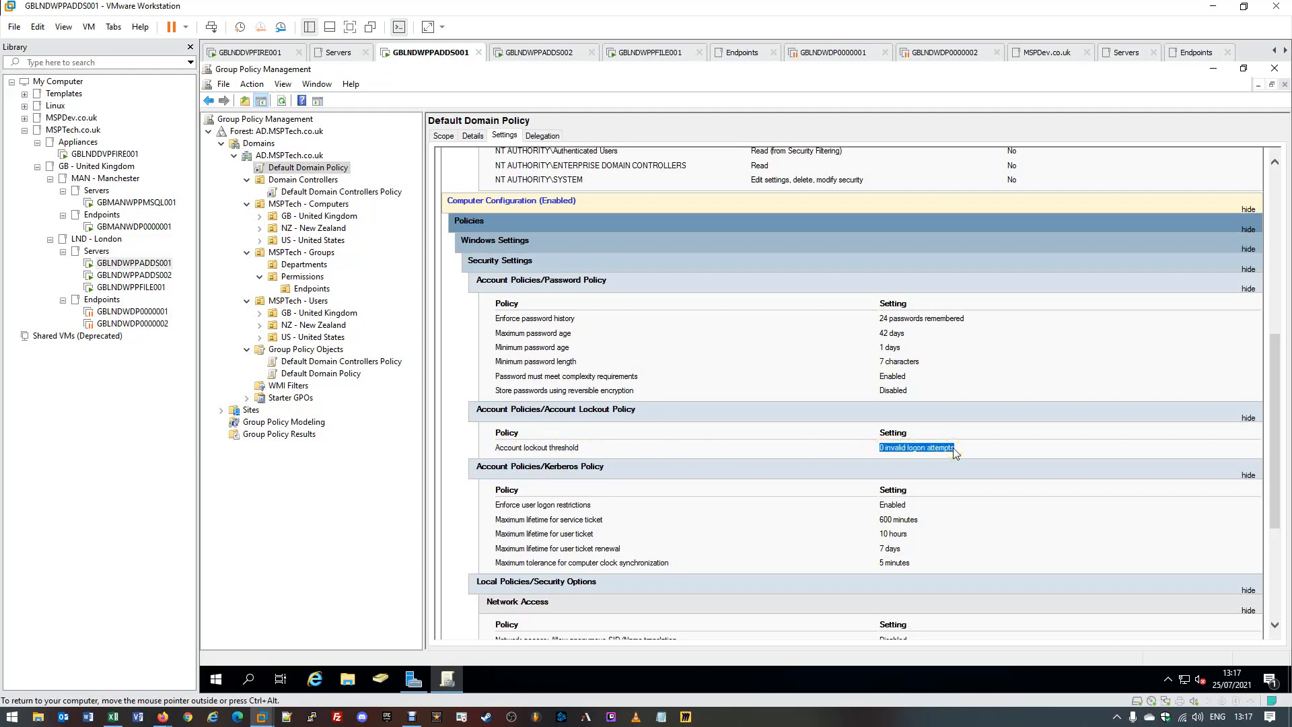
click(958, 448)
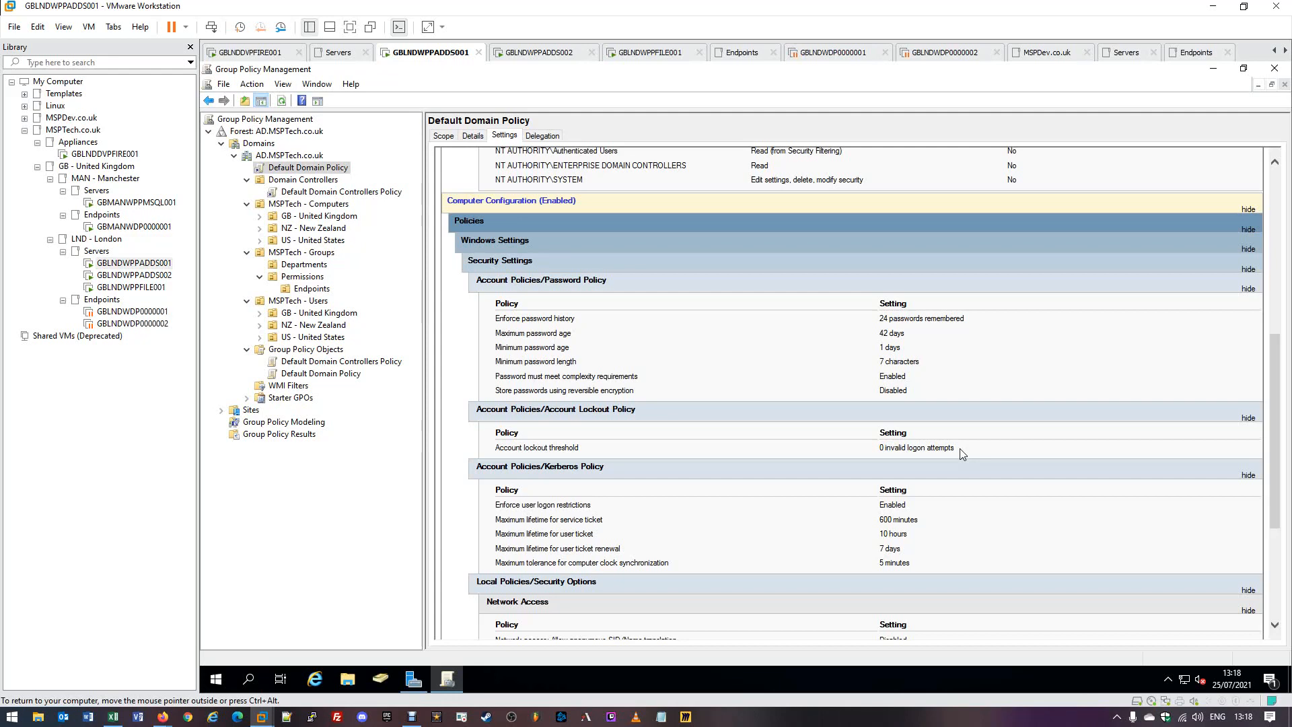
key(ctrl+alt)
click(583, 73)
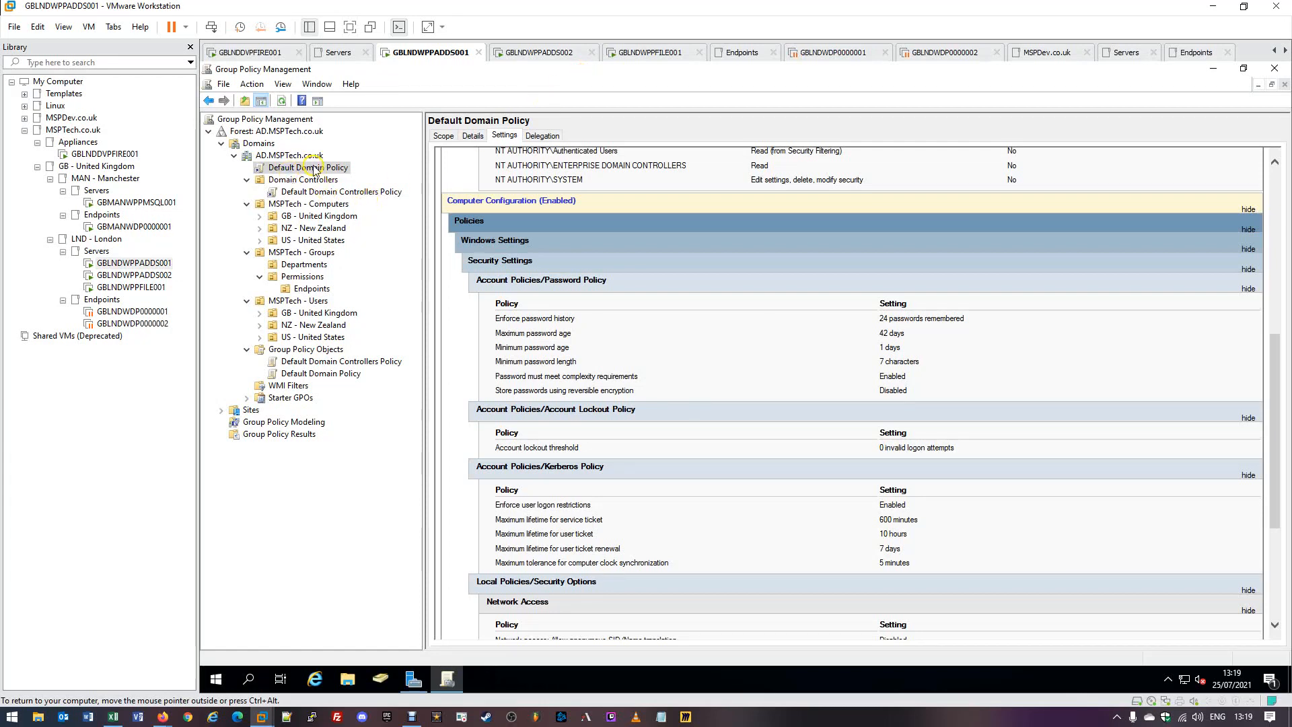
Select Default Domain Policy under Group Policy Objects to see its AD.MSPTech.co.uk link and Authenticated Users filtering.
click(638, 261)
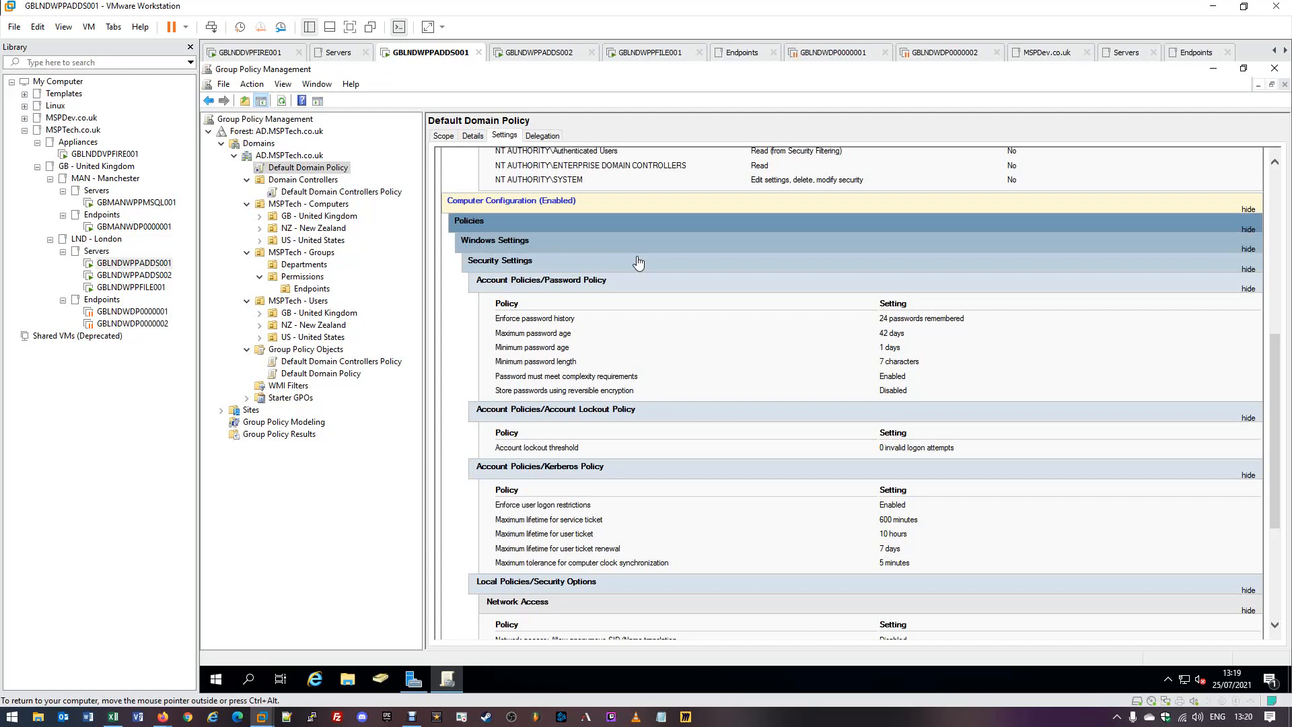
click(714, 324)
click(303, 177)
click(294, 169)
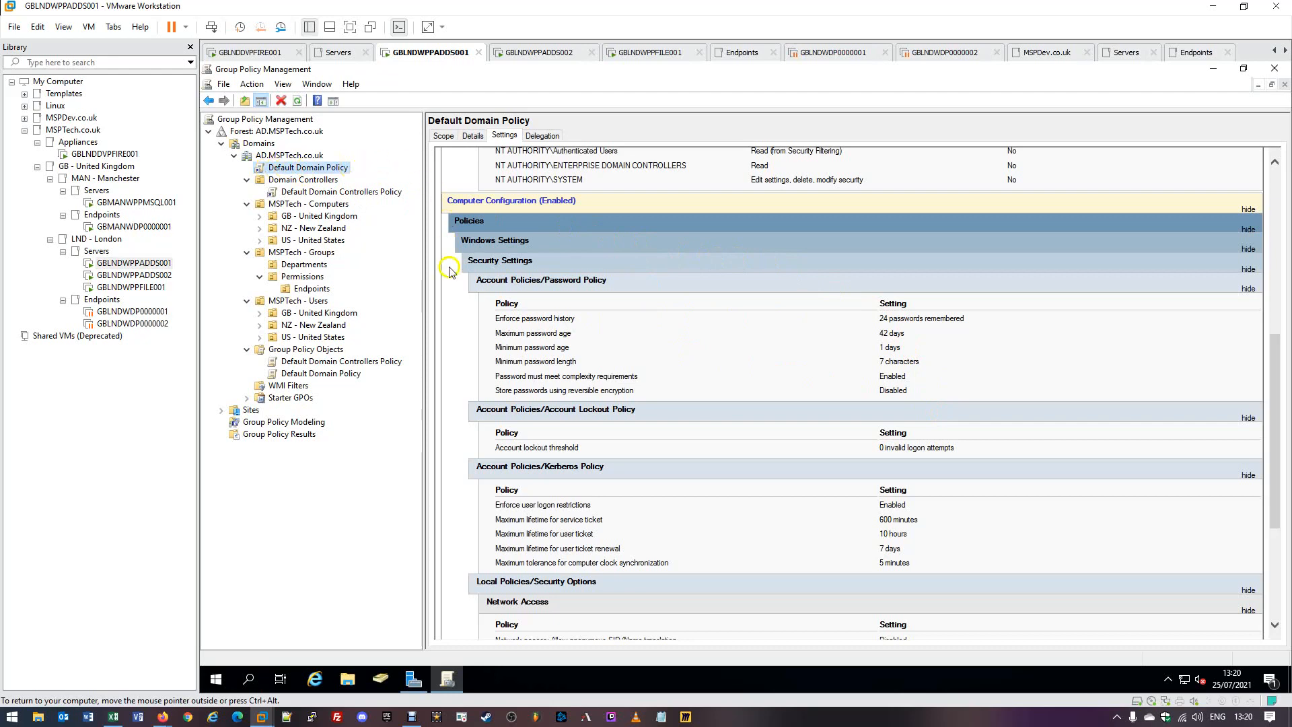
click(311, 370)
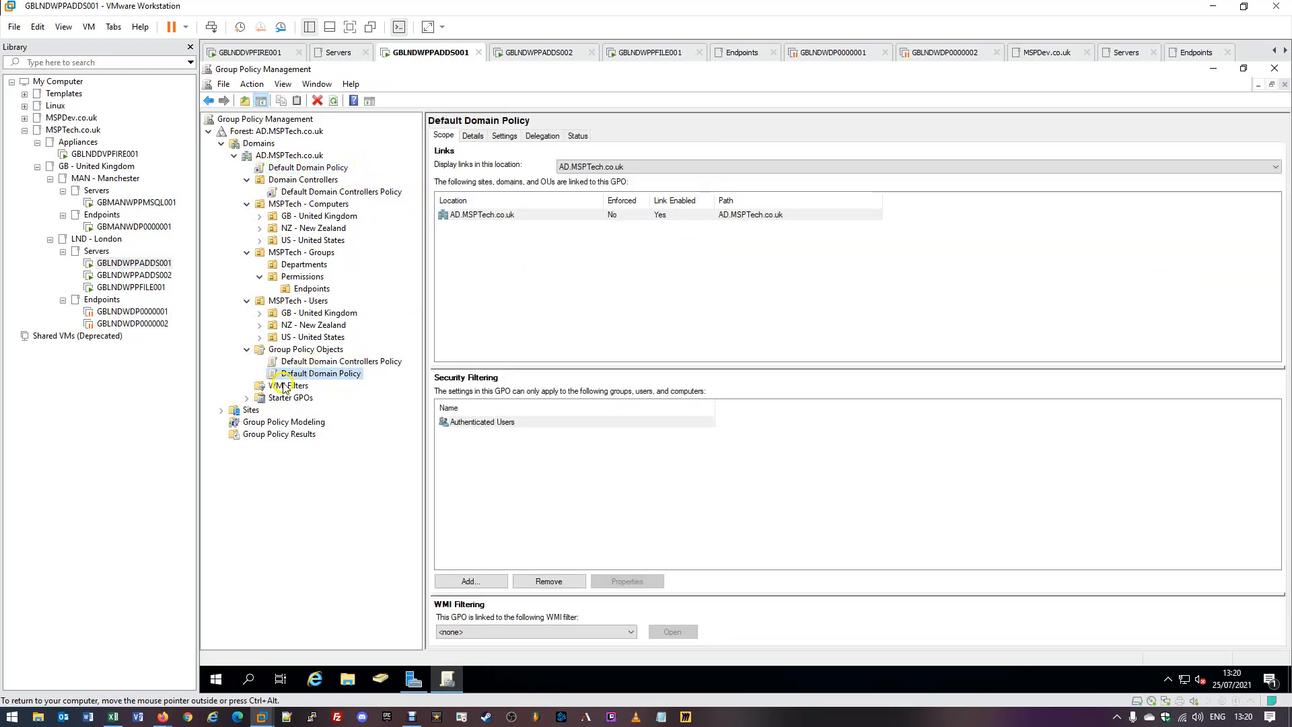
Edit Default Domain Policy, expand both configurations' Policies and Preferences nodes, then minimize the editor.
right_click(335, 381)
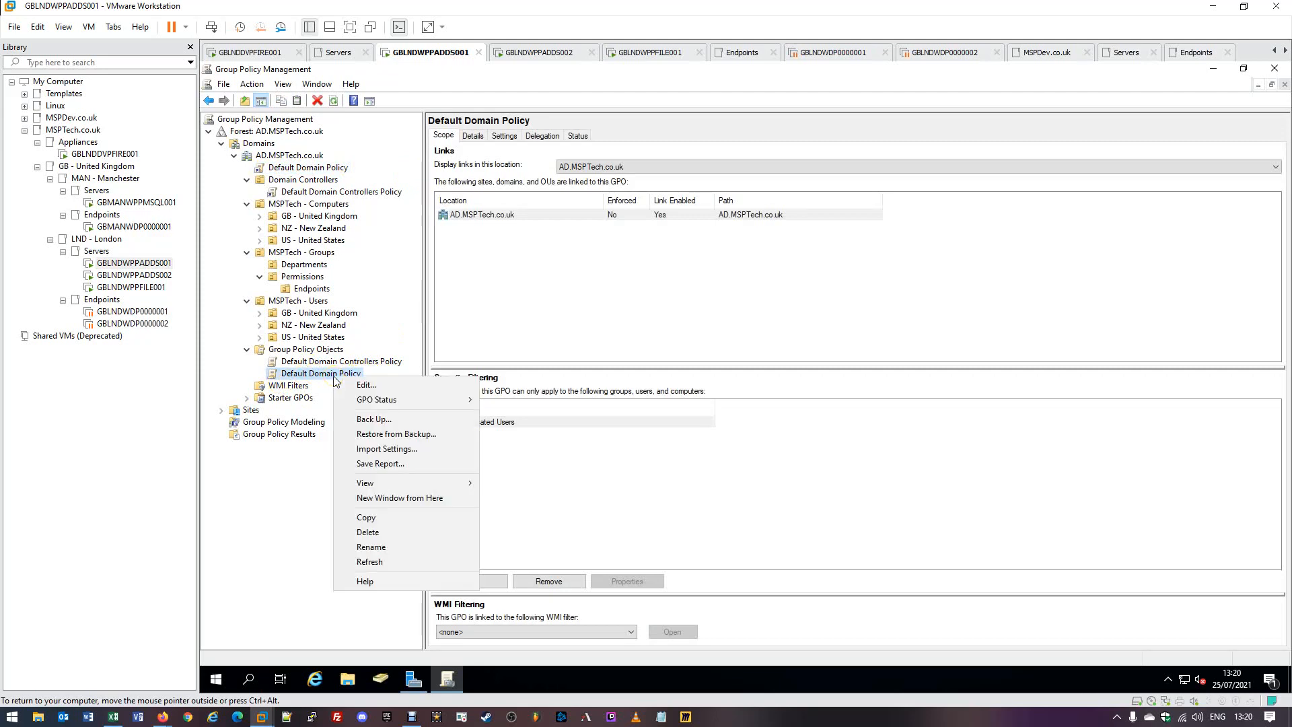
click(362, 386)
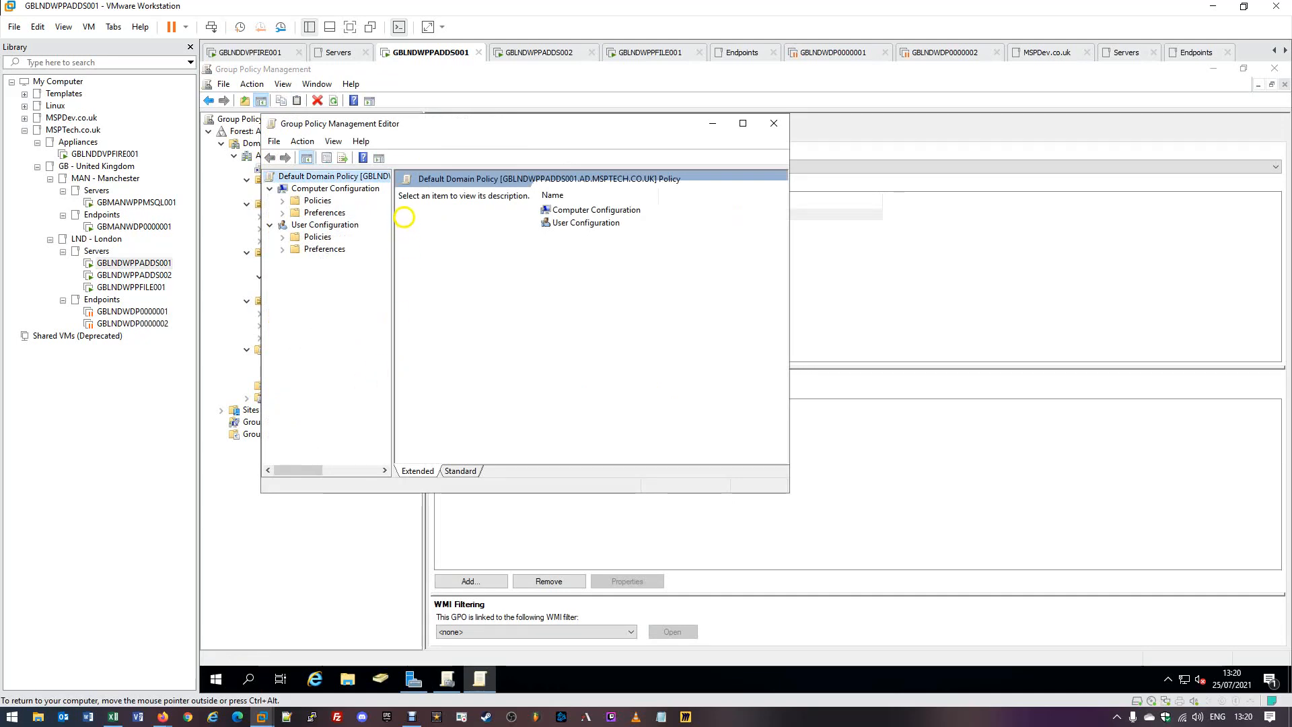
drag(508, 178, 695, 210)
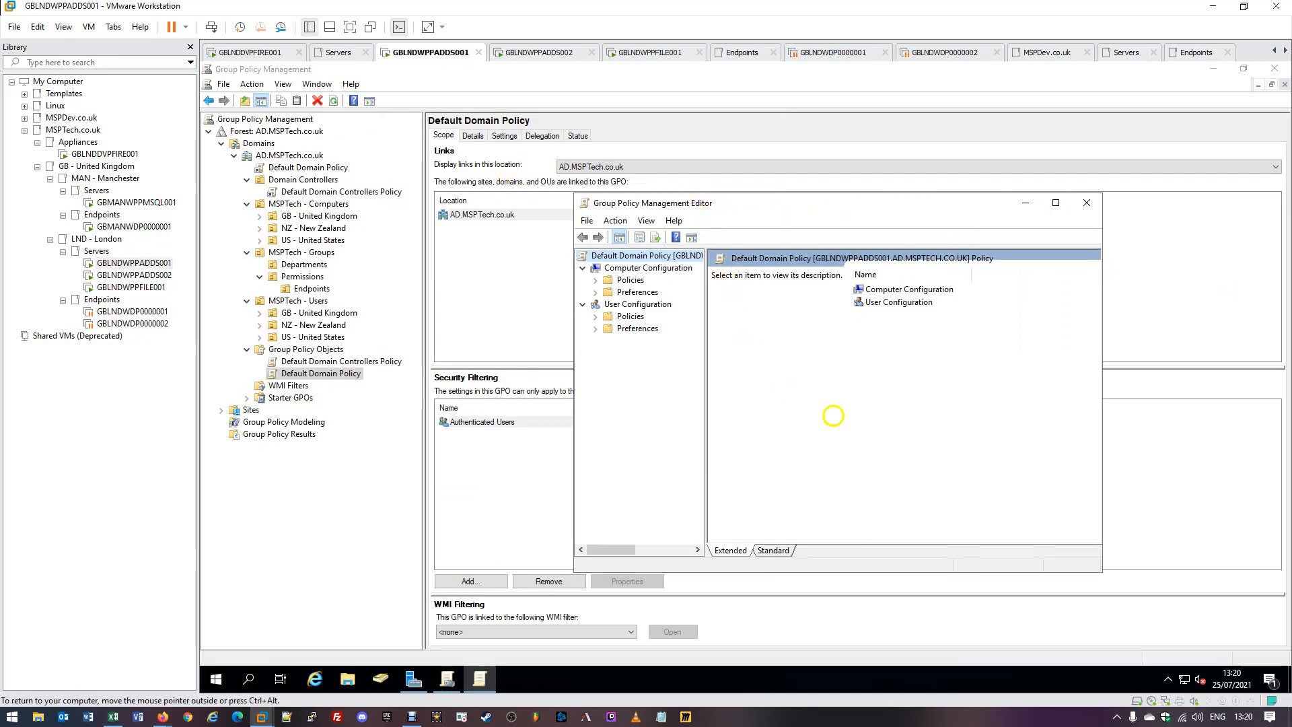
click(596, 329)
click(596, 316)
click(596, 292)
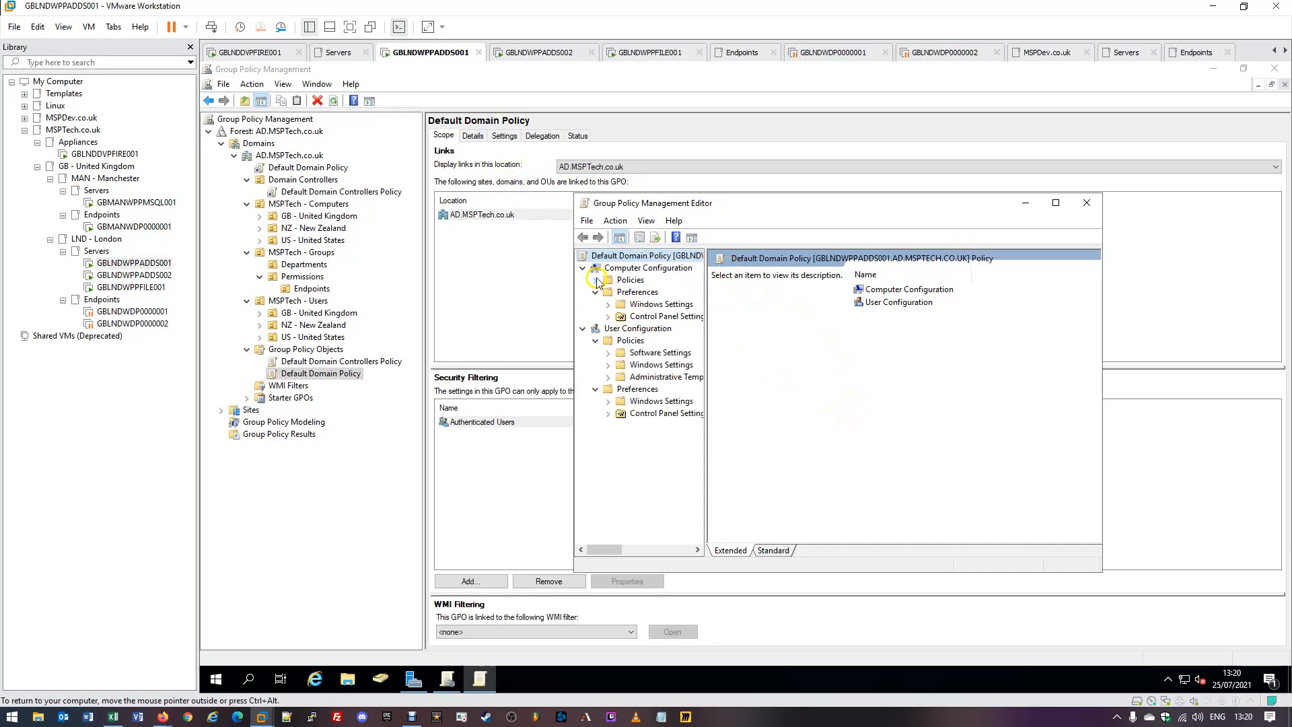
click(596, 280)
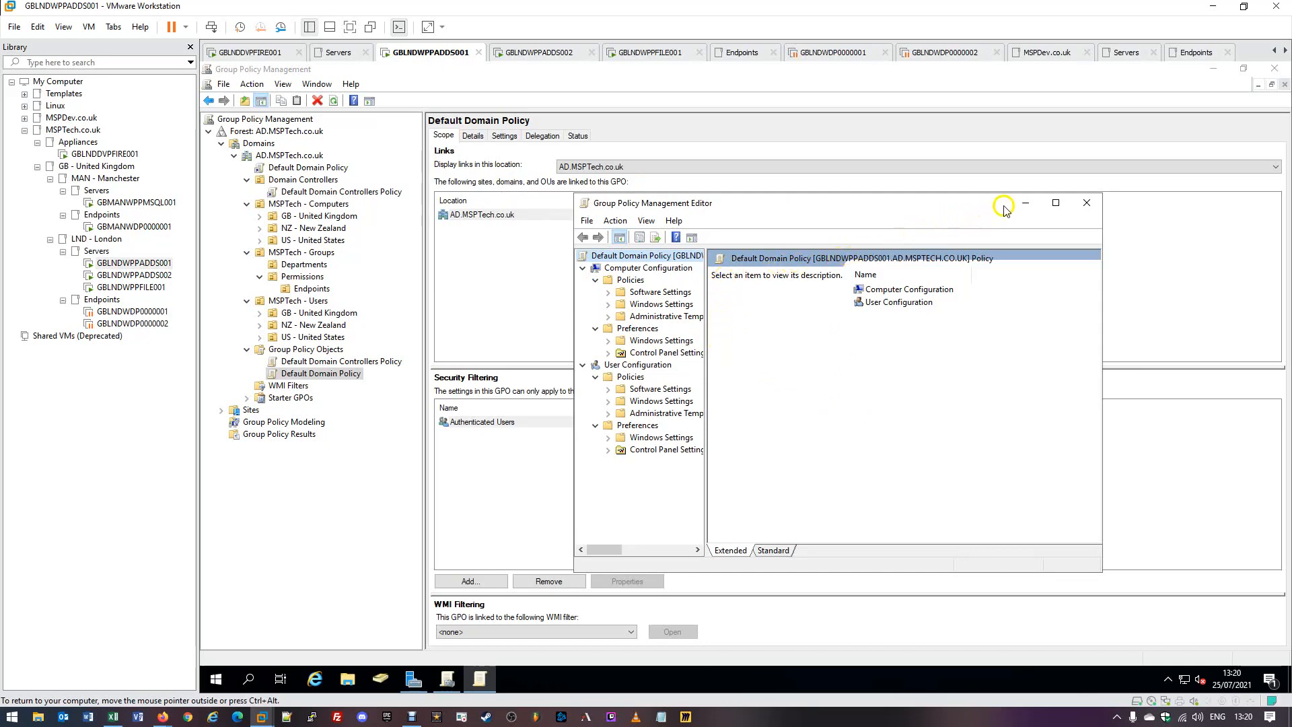
click(1025, 204)
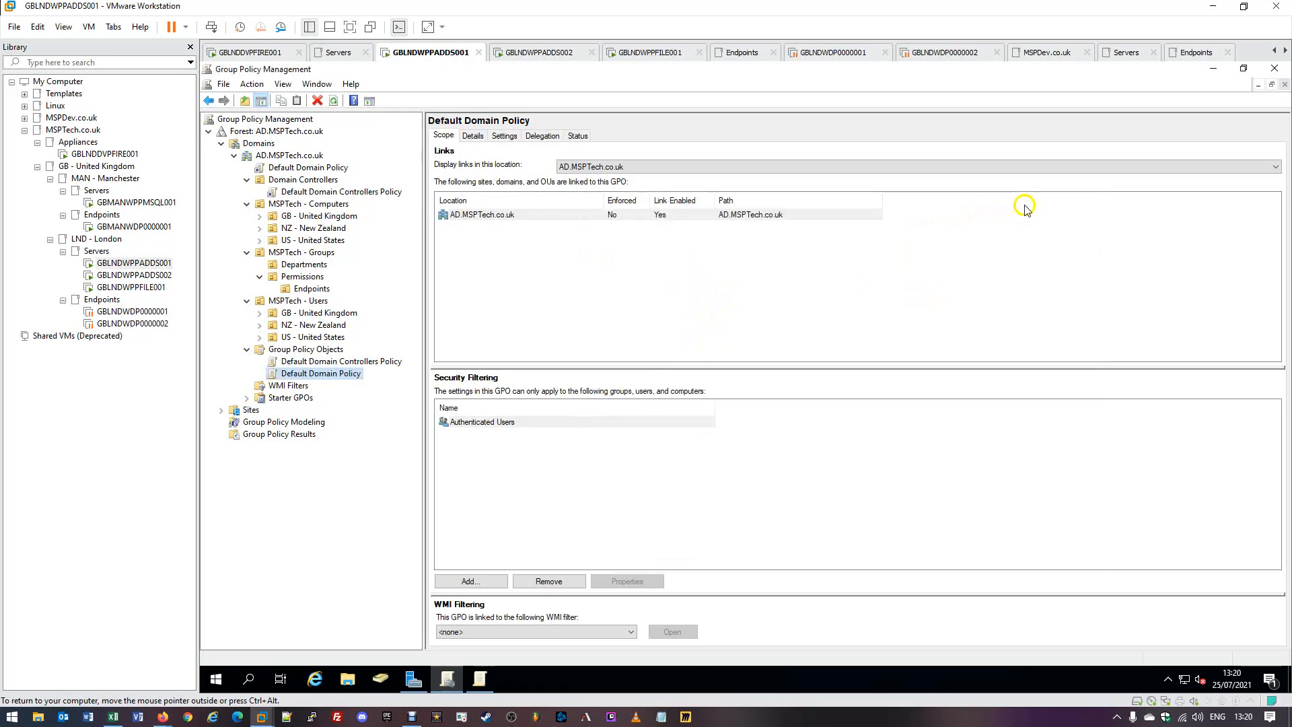
Show the full Default Domain Policy settings report down to the password policy, then restore the editor.
click(504, 135)
click(1250, 174)
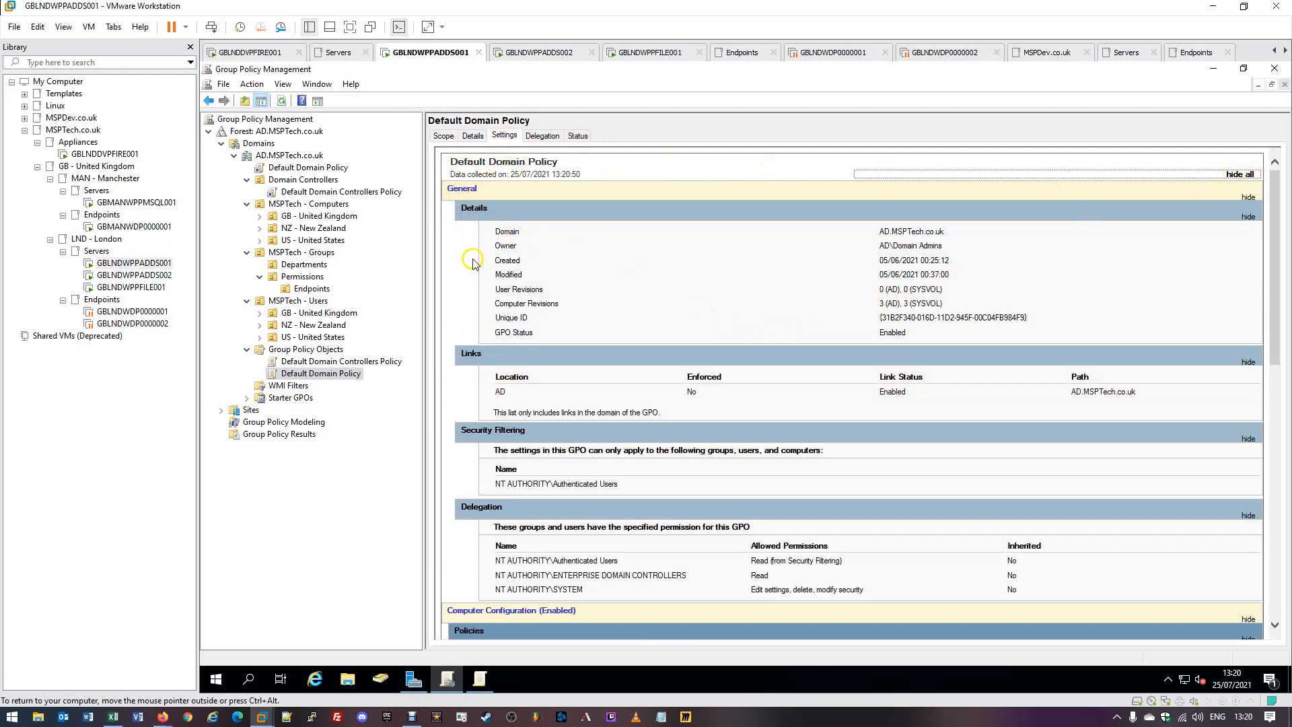
scroll(471, 355, down, 3)
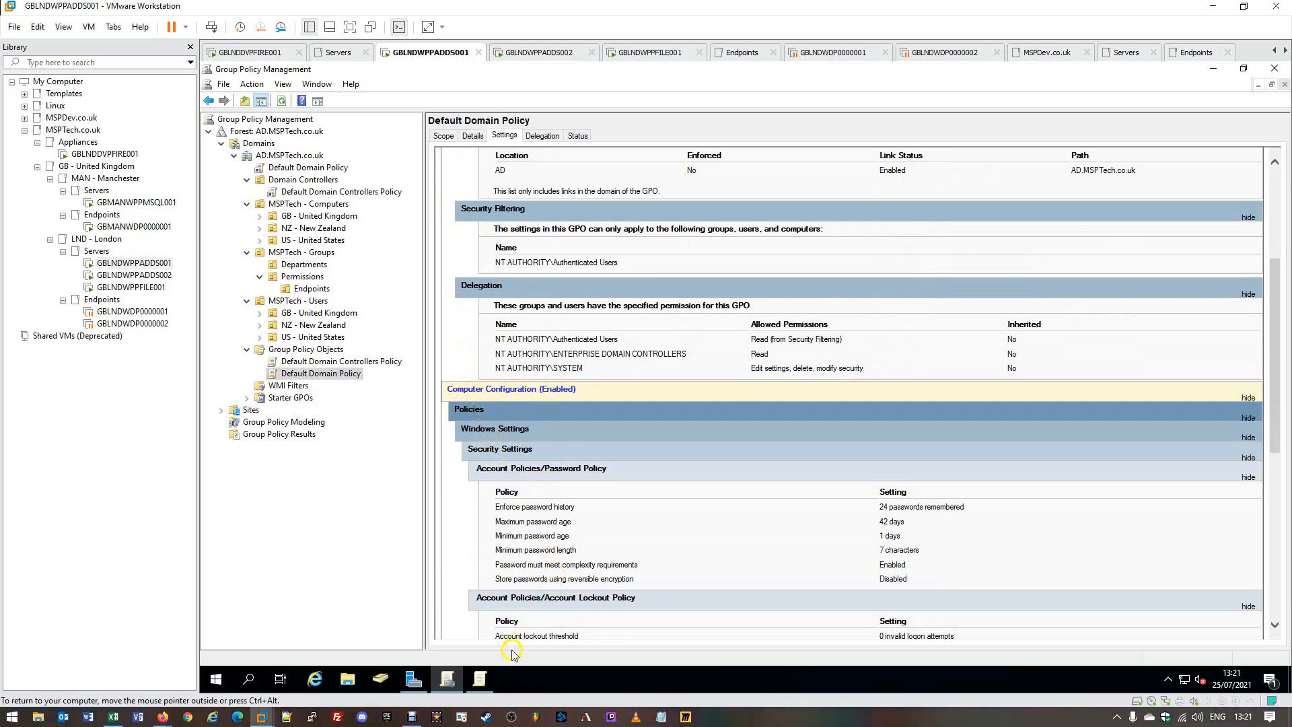
click(488, 682)
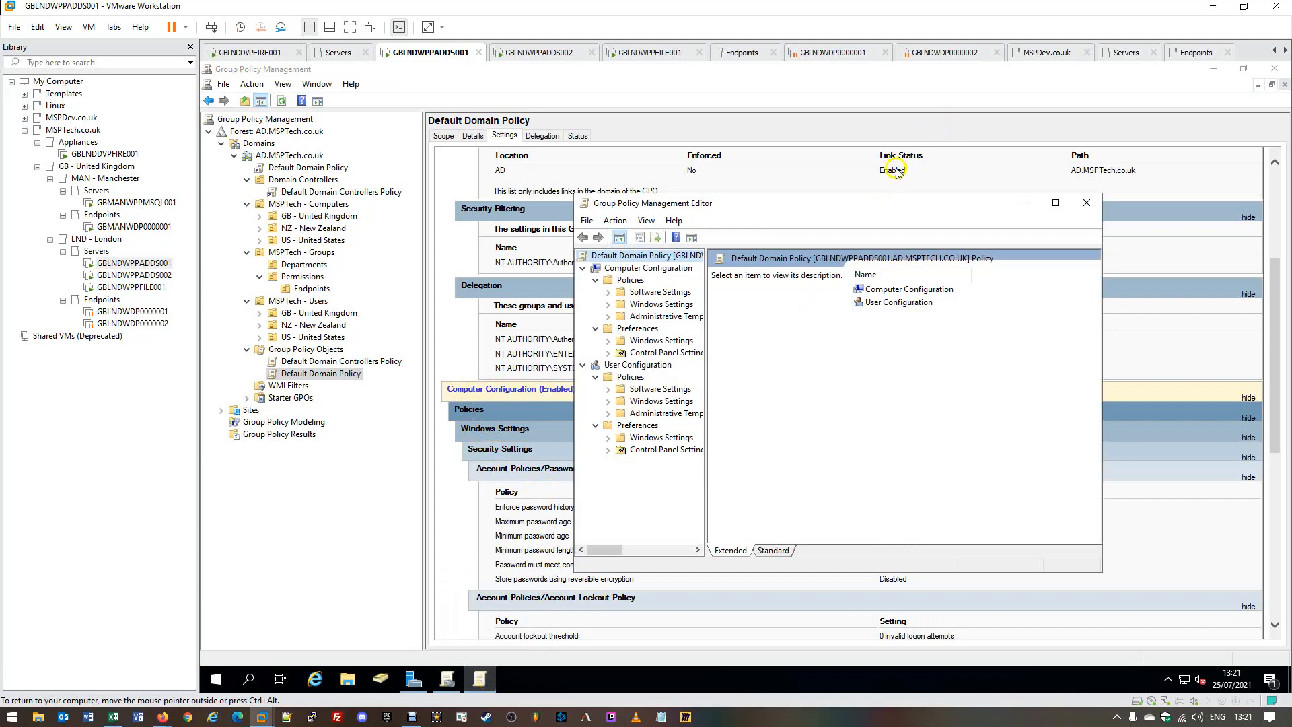
Expand Computer Configuration > Policies > Windows Settings > Security Settings and widen the tree pane.
drag(856, 203, 950, 157)
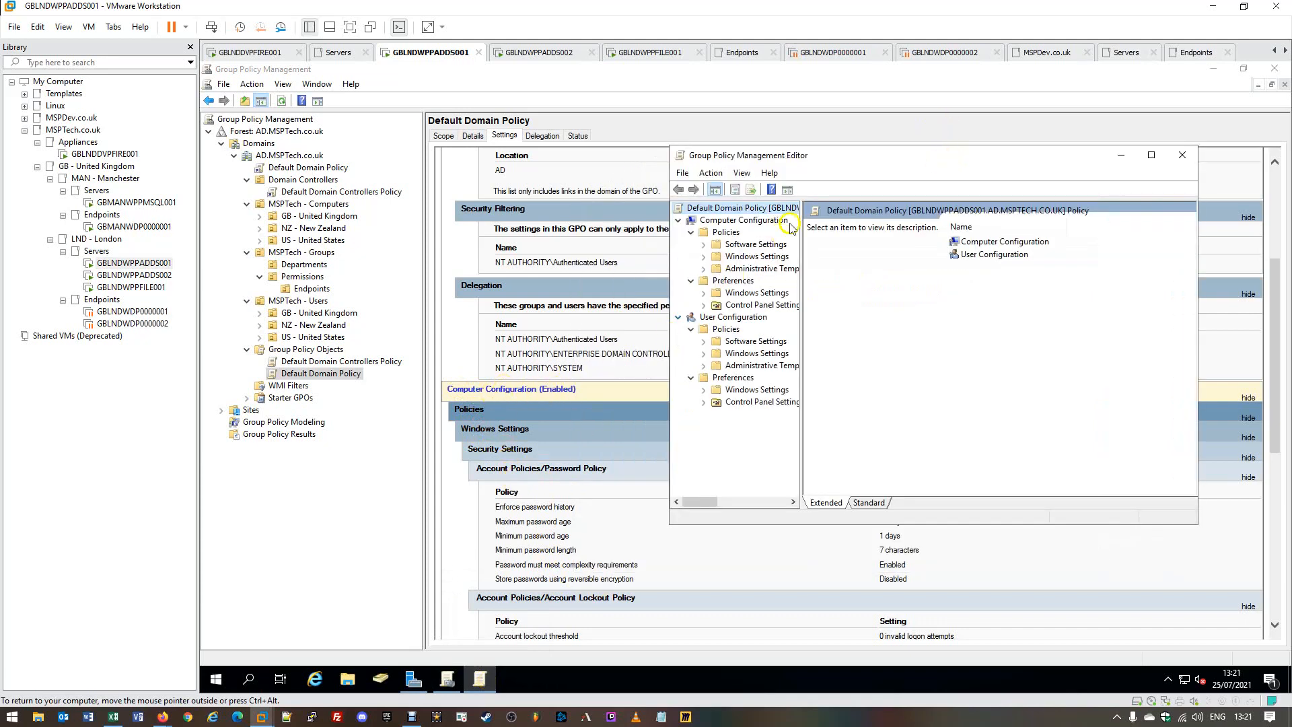
drag(833, 156, 830, 113)
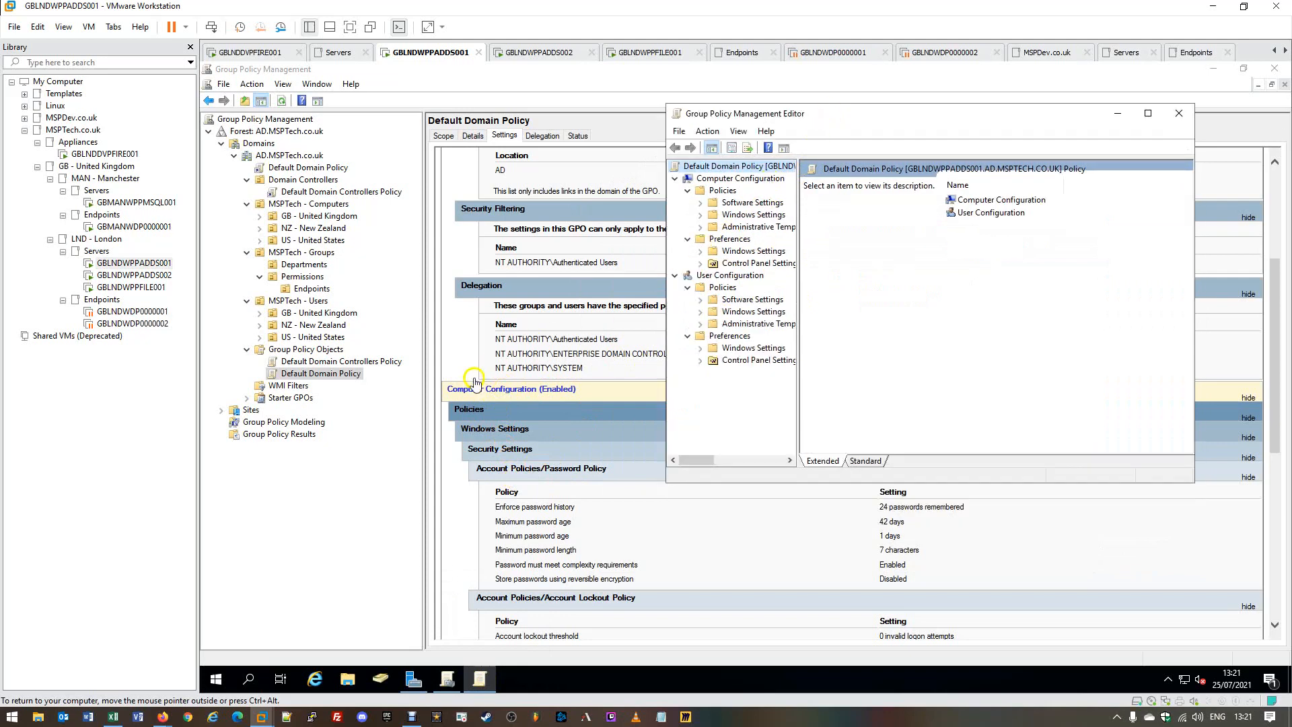
click(739, 179)
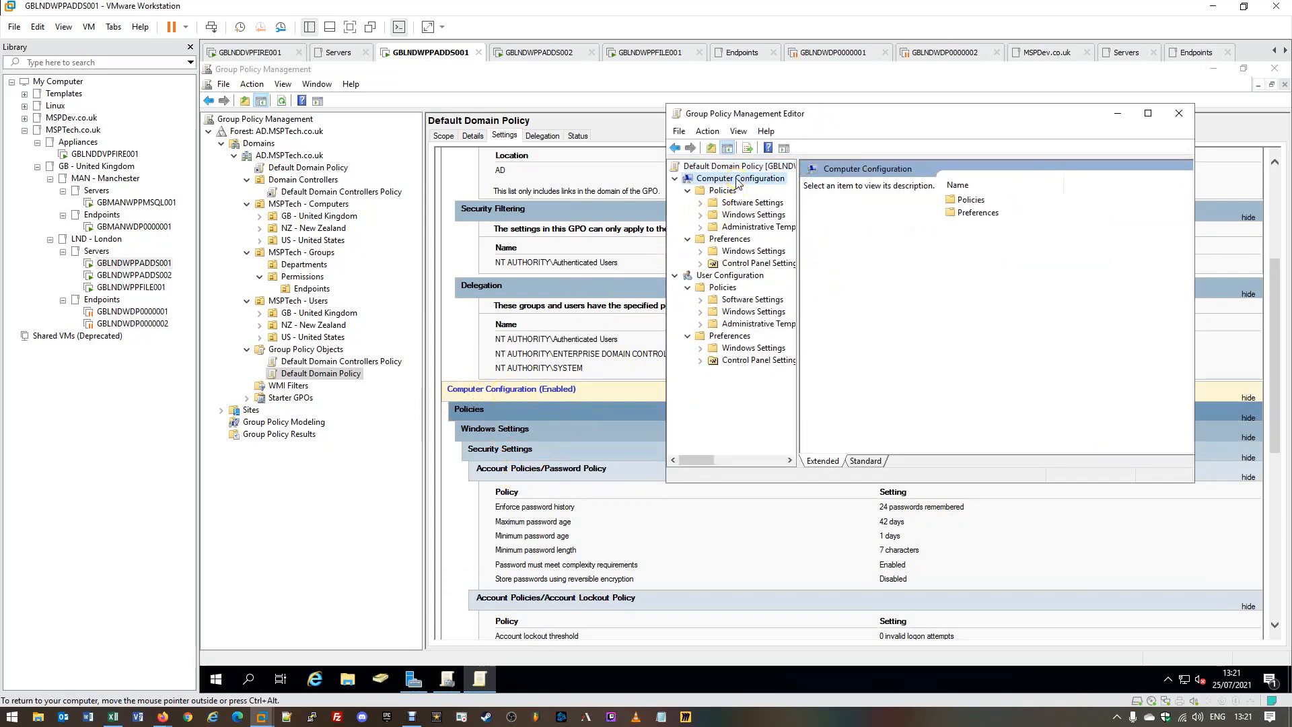
click(705, 193)
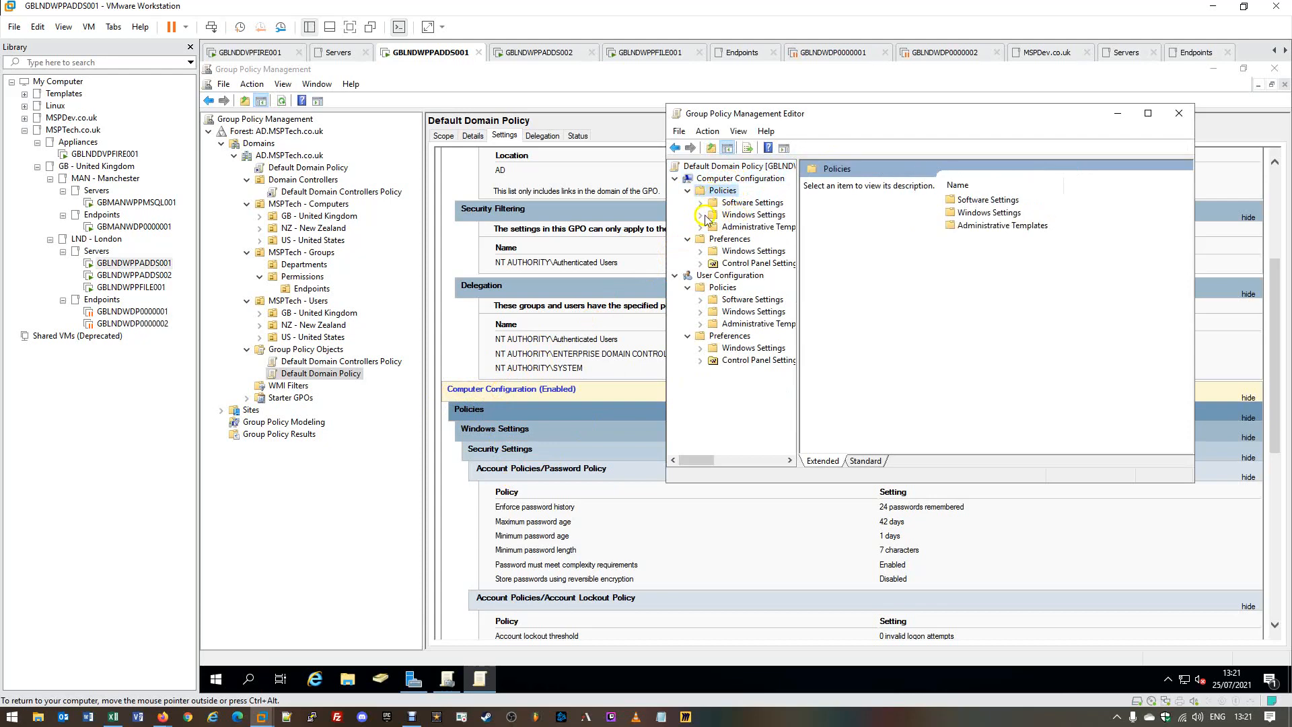
click(701, 214)
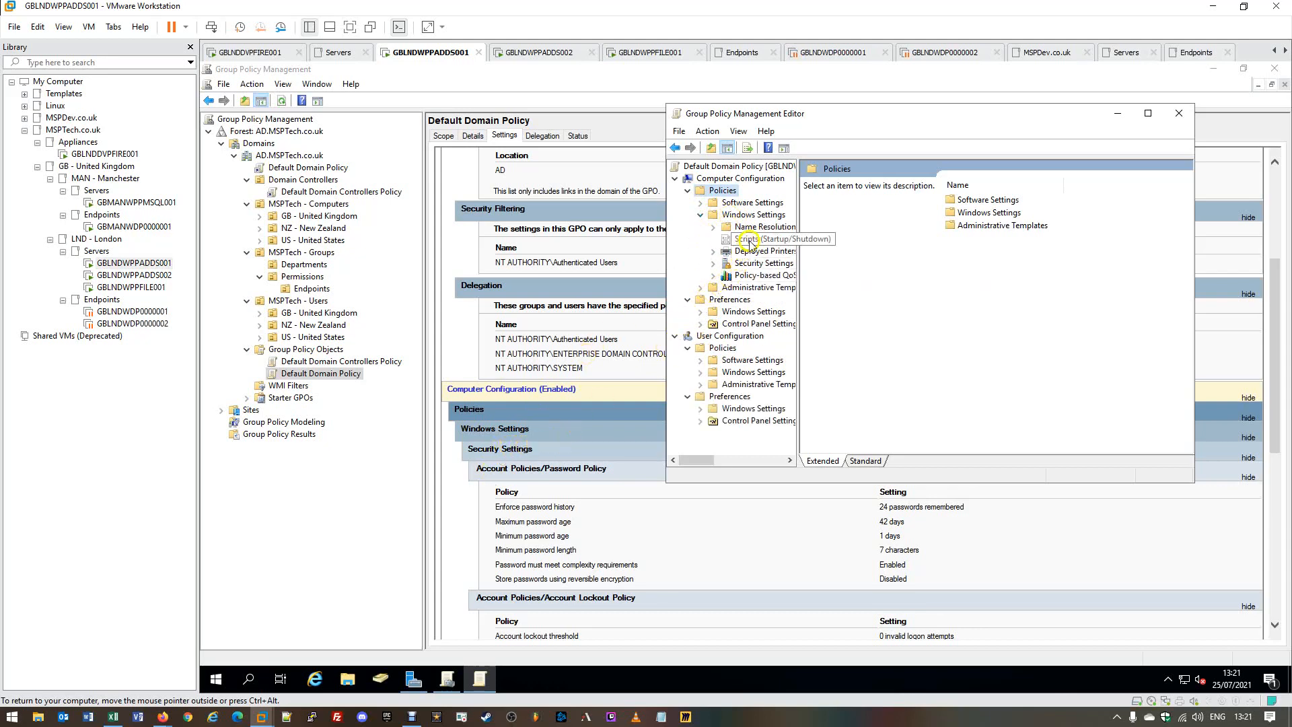
click(726, 263)
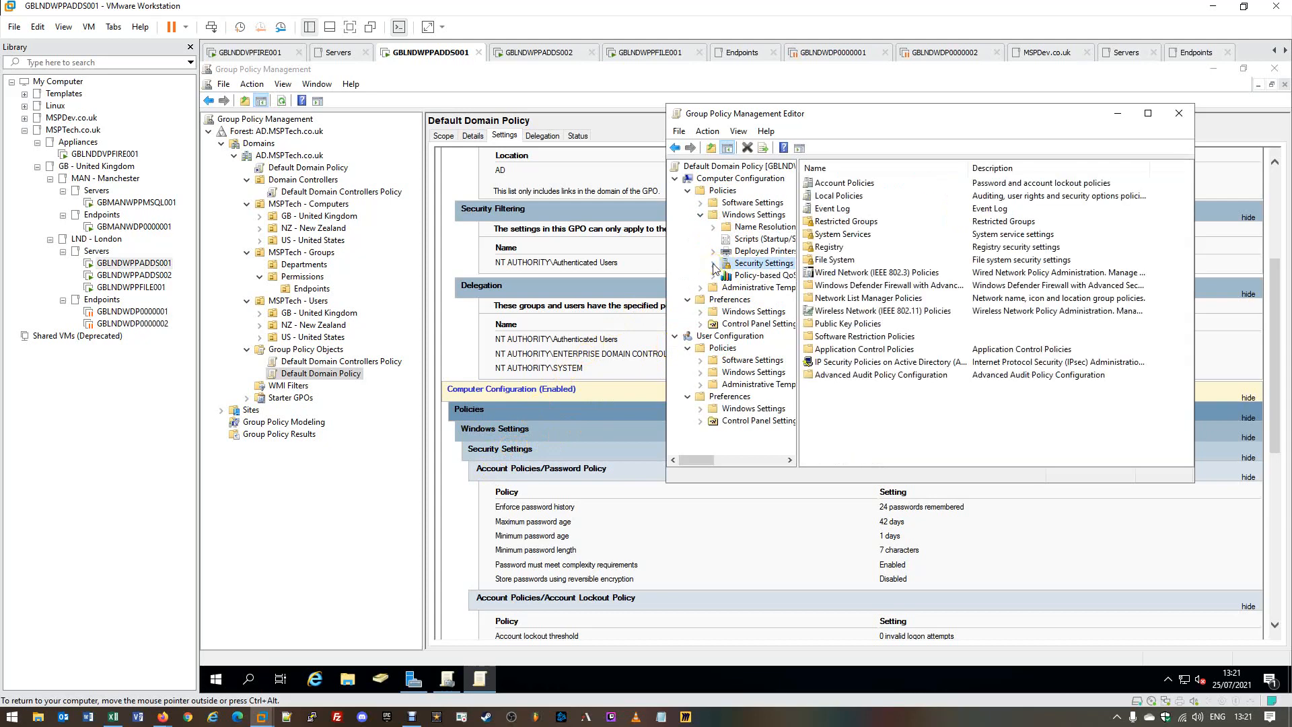
click(713, 263)
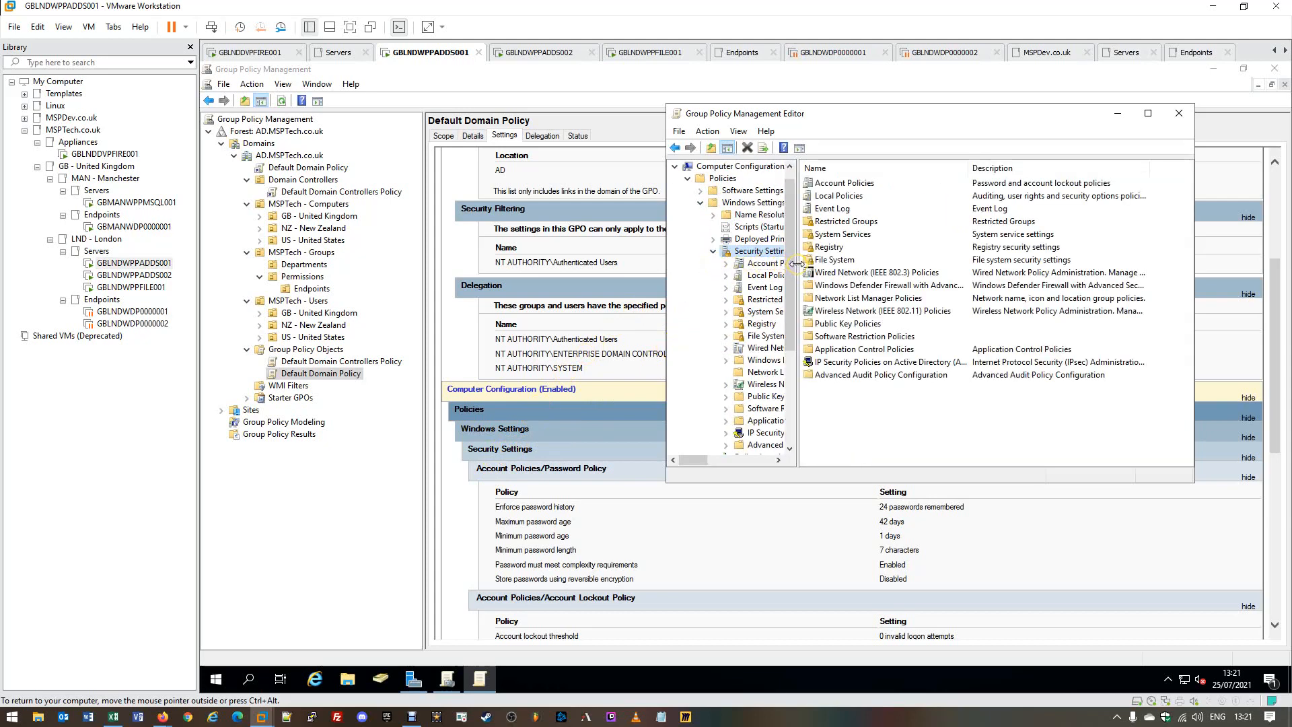
drag(796, 265, 886, 265)
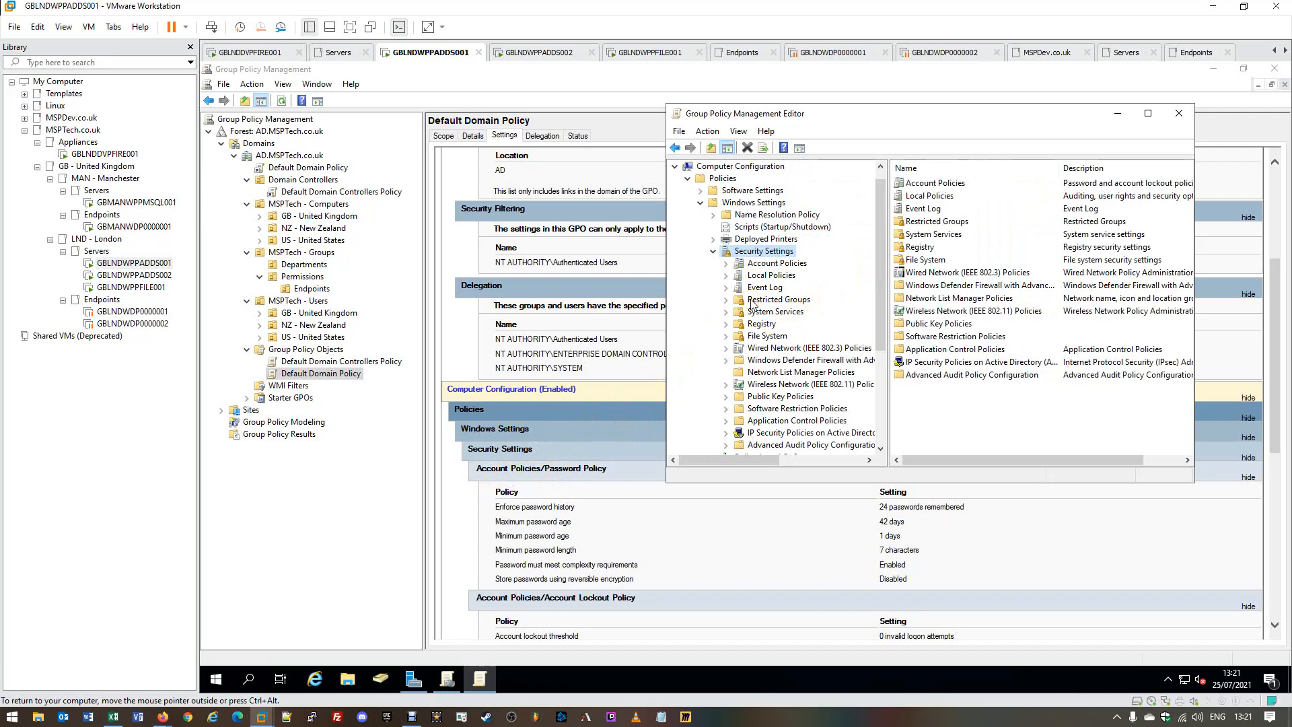
Expand Account Policies and review Password, Account Lockout and Kerberos policies, ending on Password Policy.
click(774, 263)
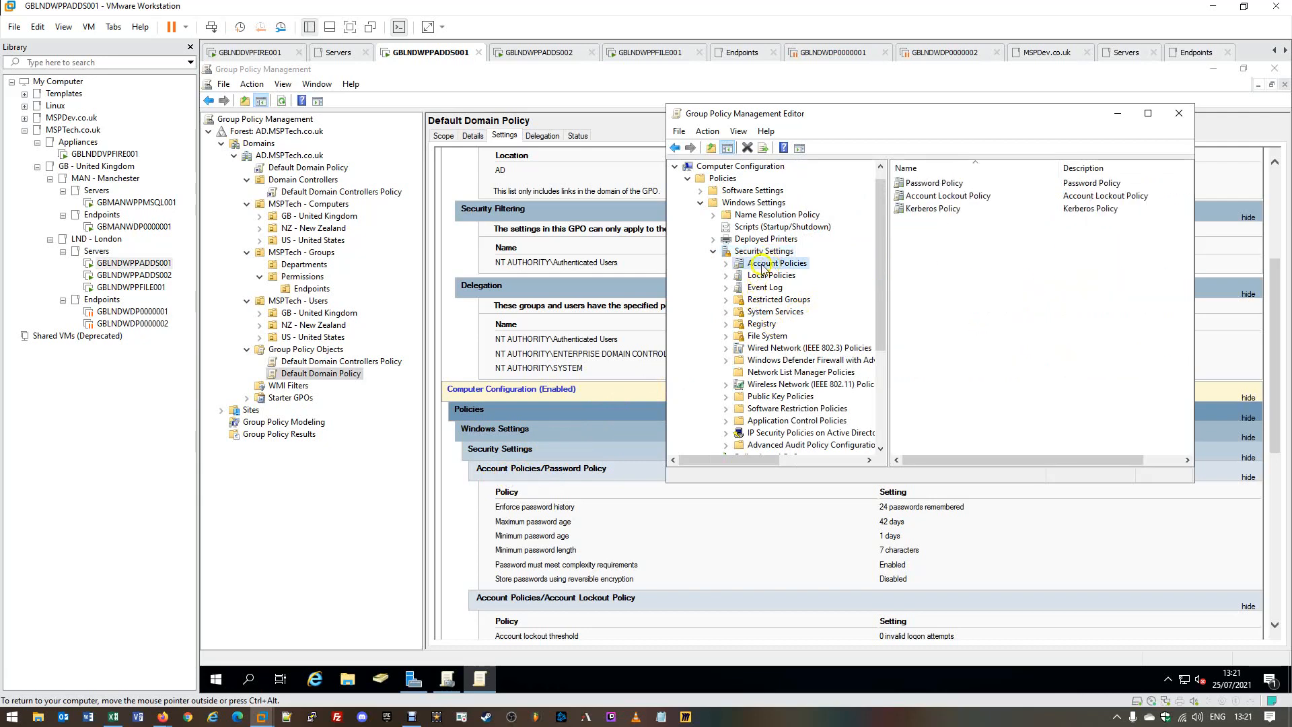
click(726, 263)
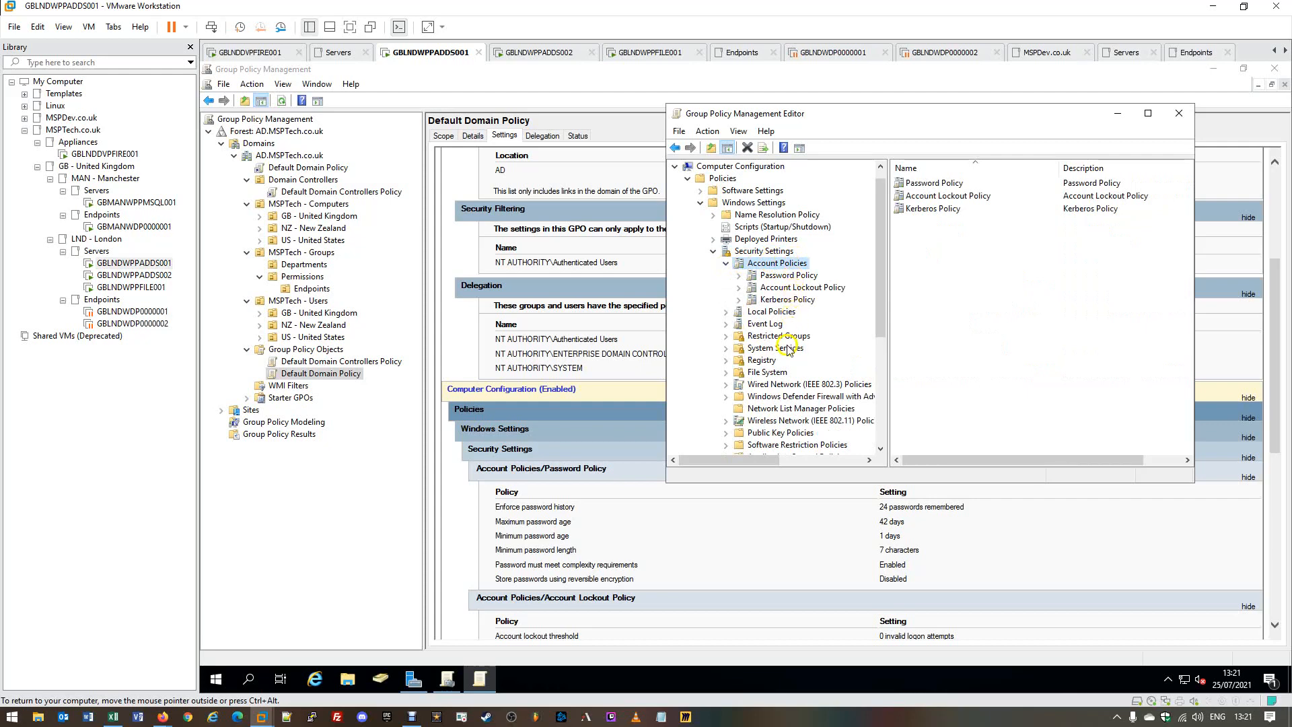
click(781, 277)
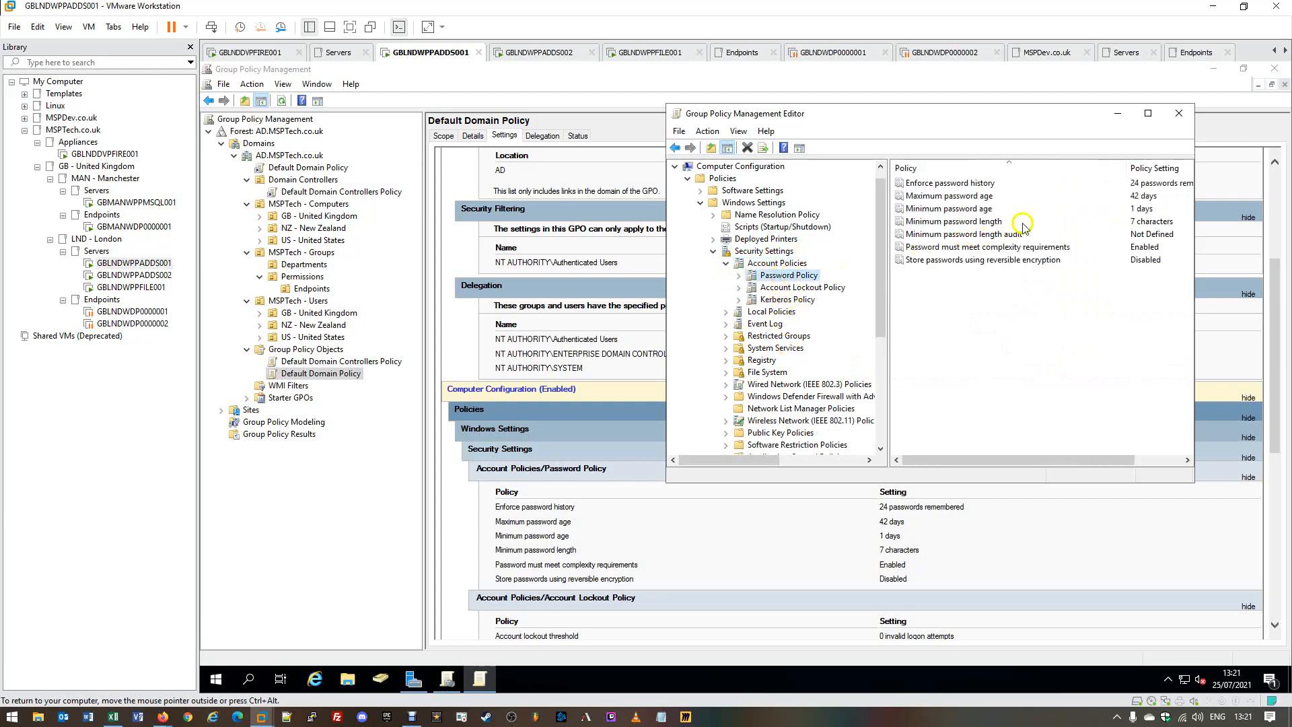
click(783, 290)
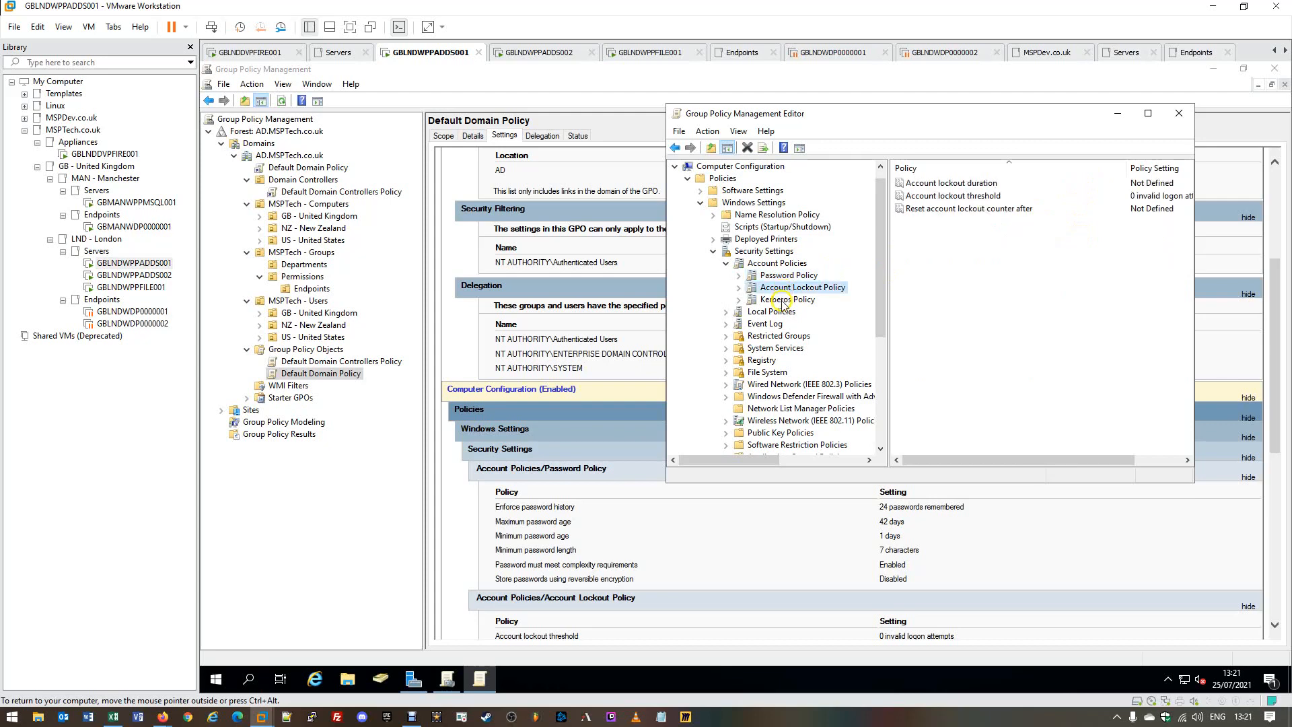
click(783, 301)
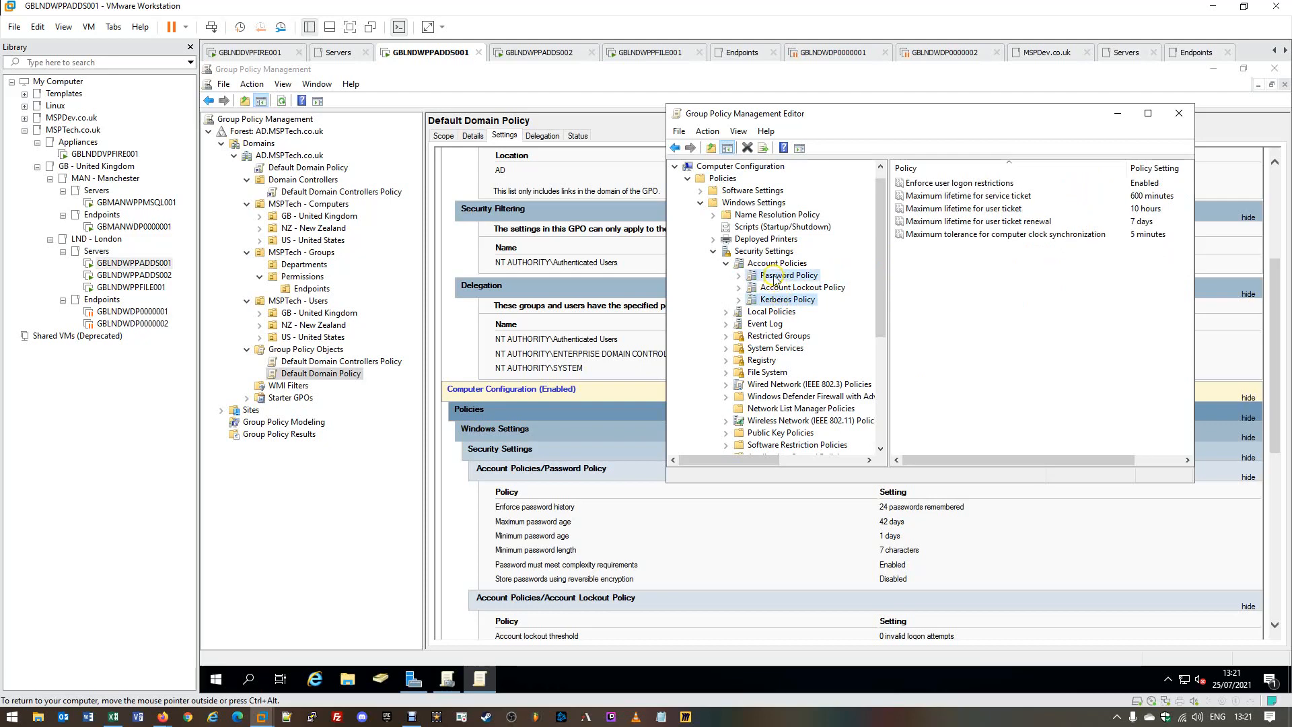
click(775, 278)
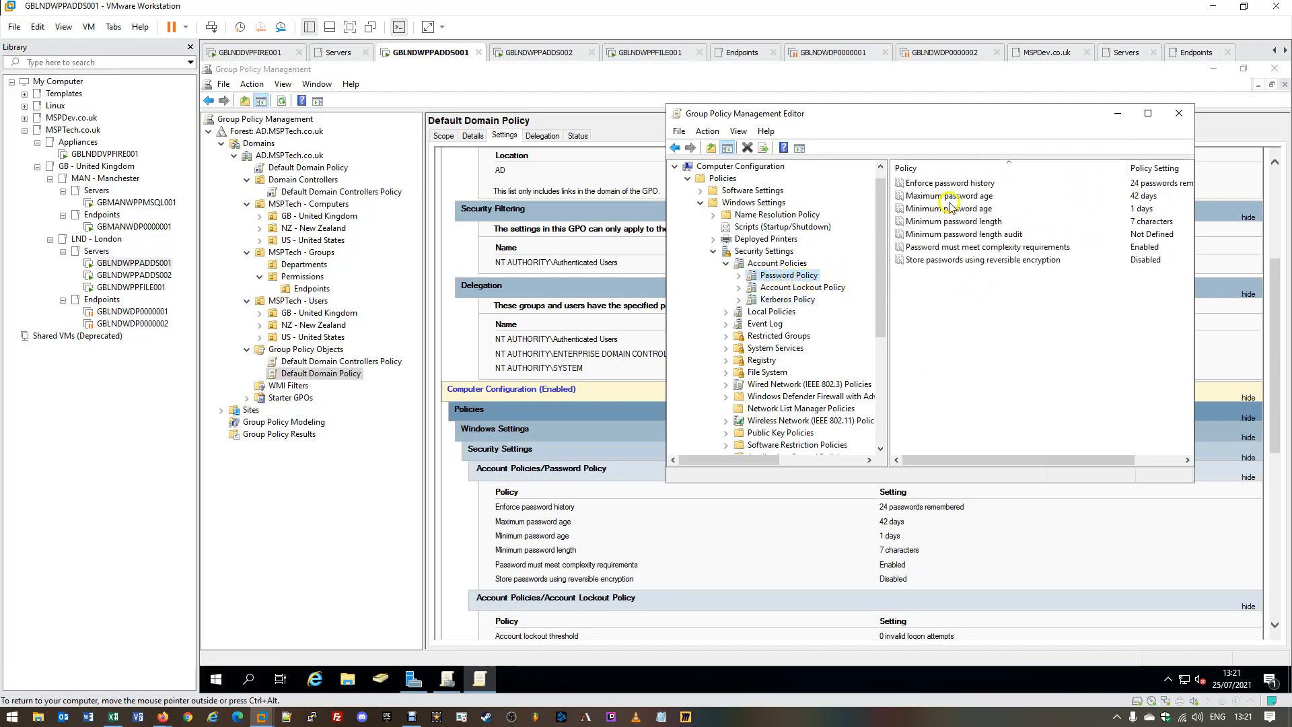
Widen the editor window so every password policy name and value is readable, then select Enforce password history.
drag(672, 254, 347, 254)
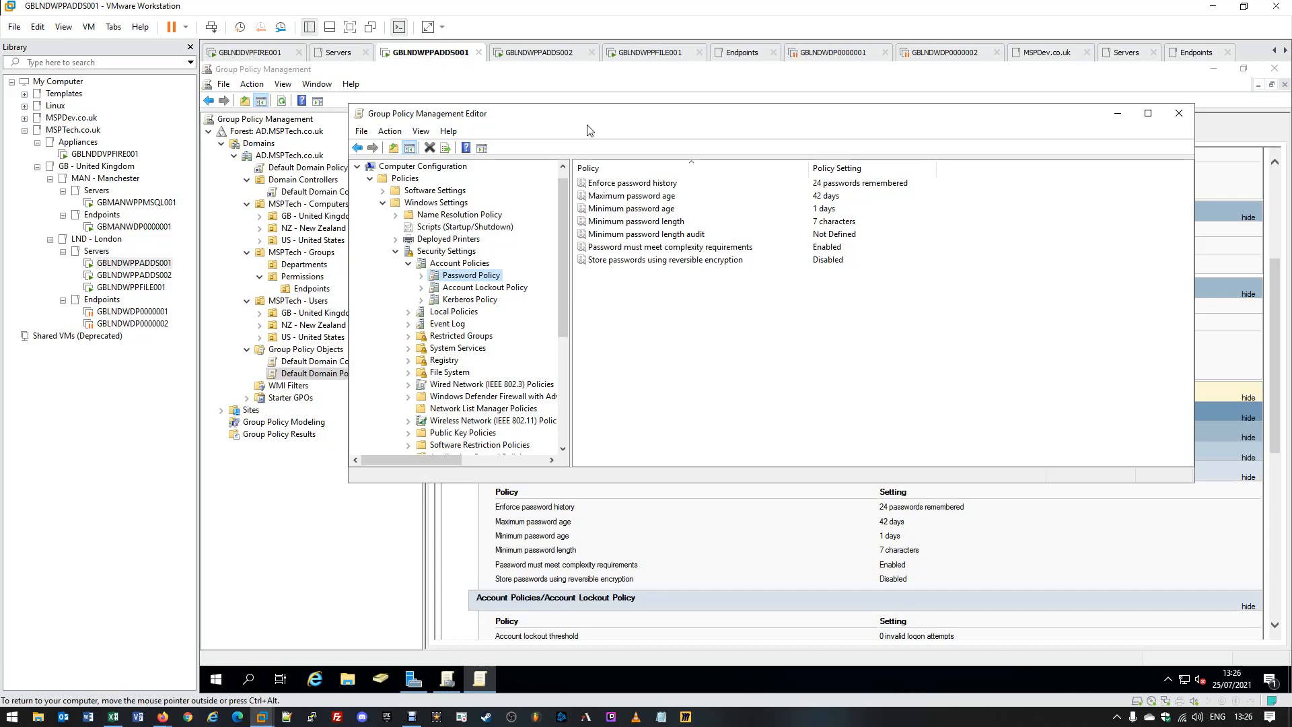
click(590, 129)
click(598, 129)
click(619, 174)
click(632, 184)
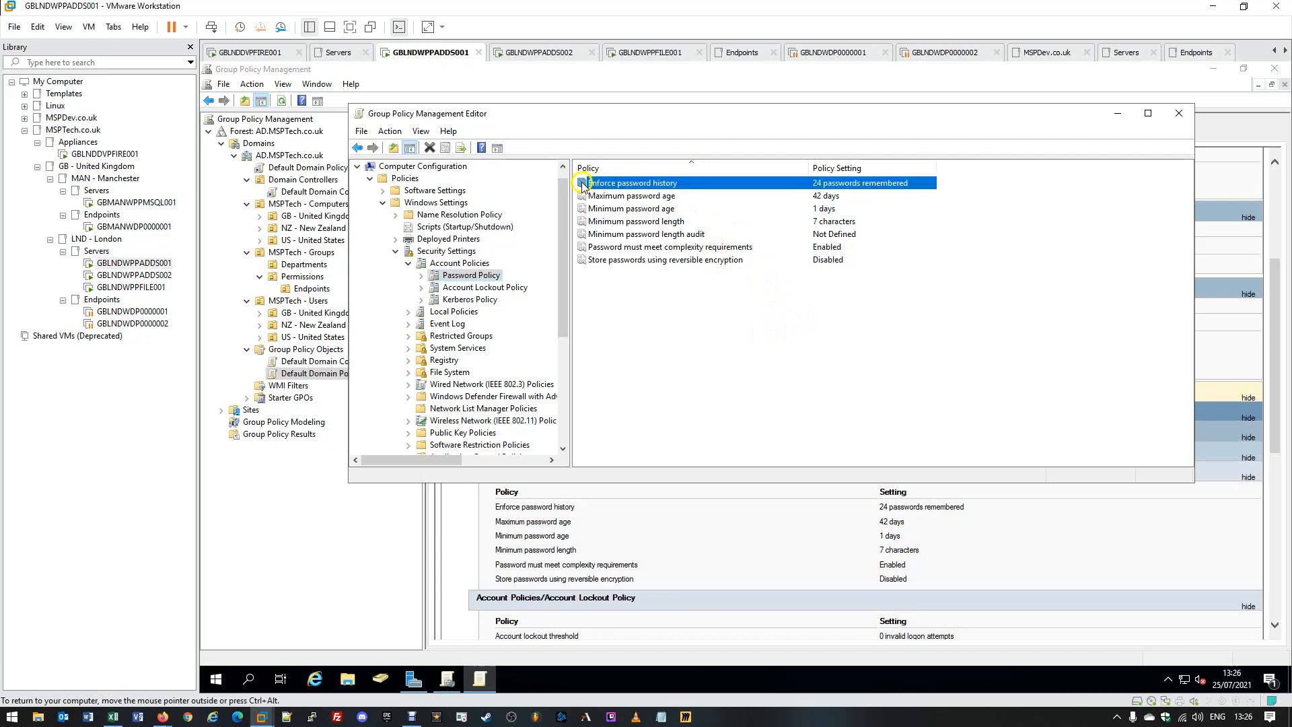
Review the Enforce password history explanation, including the allowed range of 0 to 24 passwords.
double_click(632, 184)
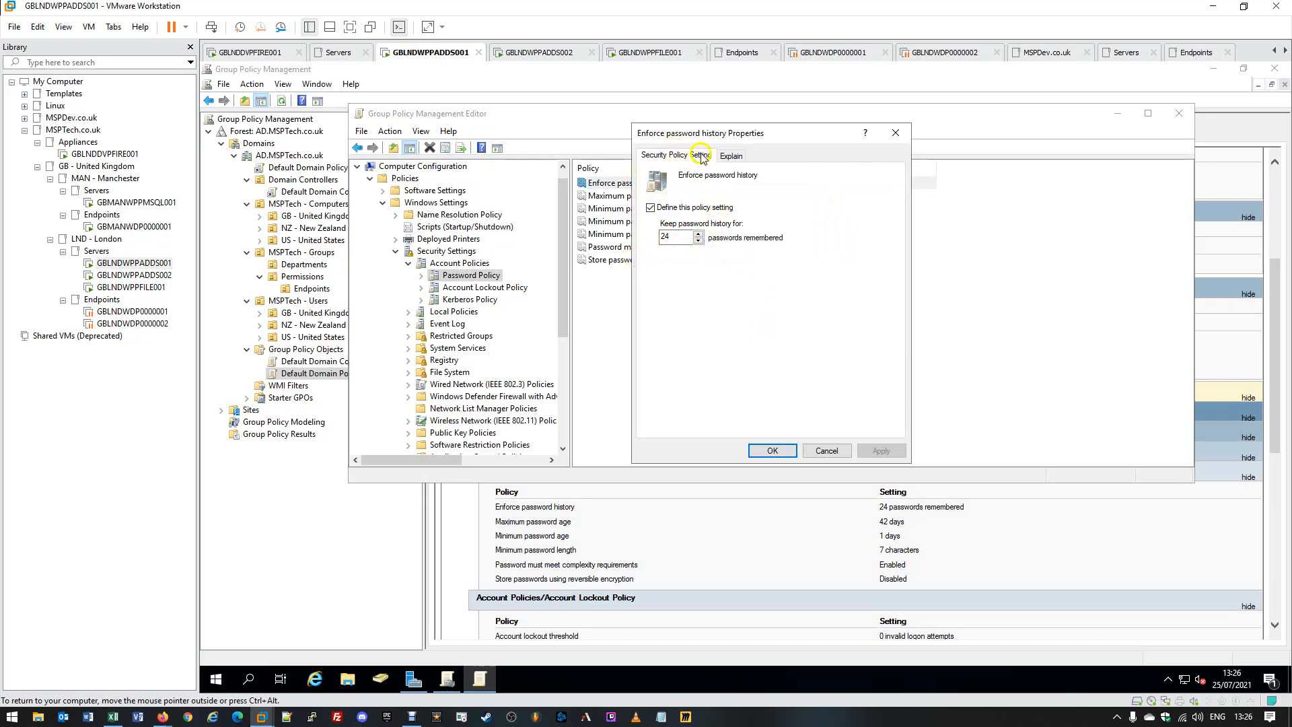
click(727, 156)
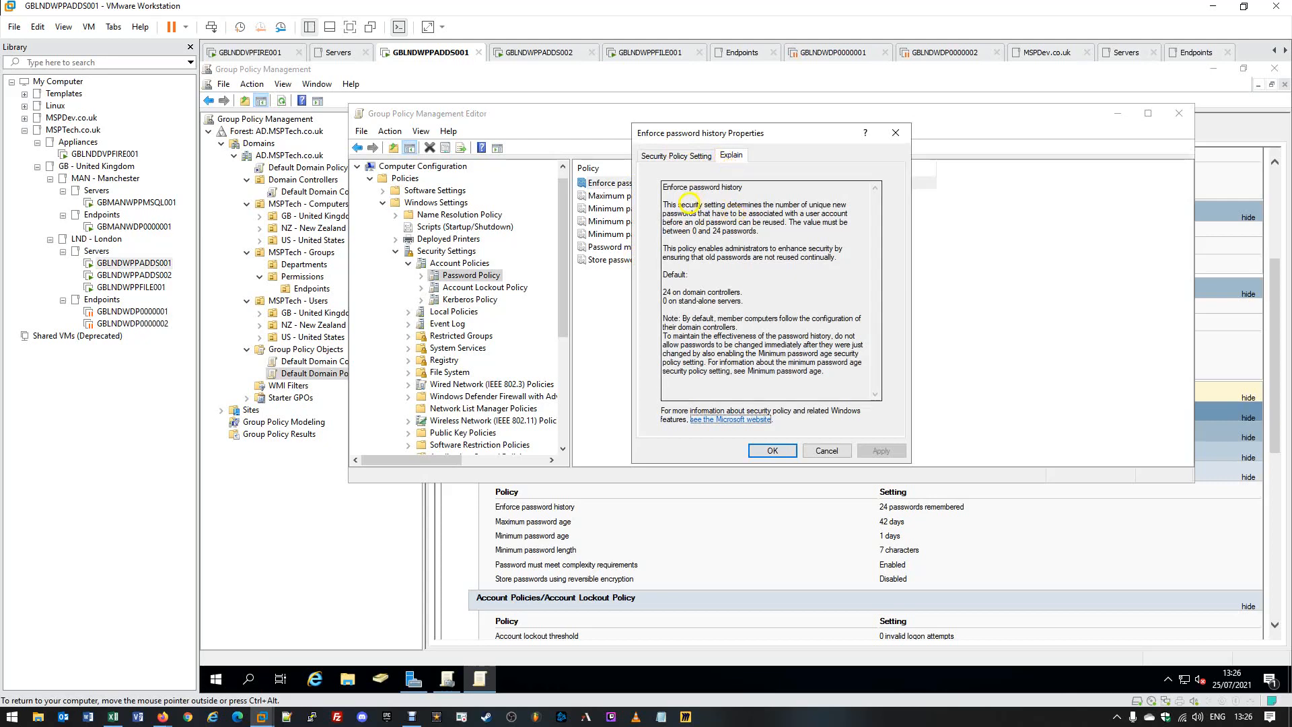
drag(677, 195, 820, 404)
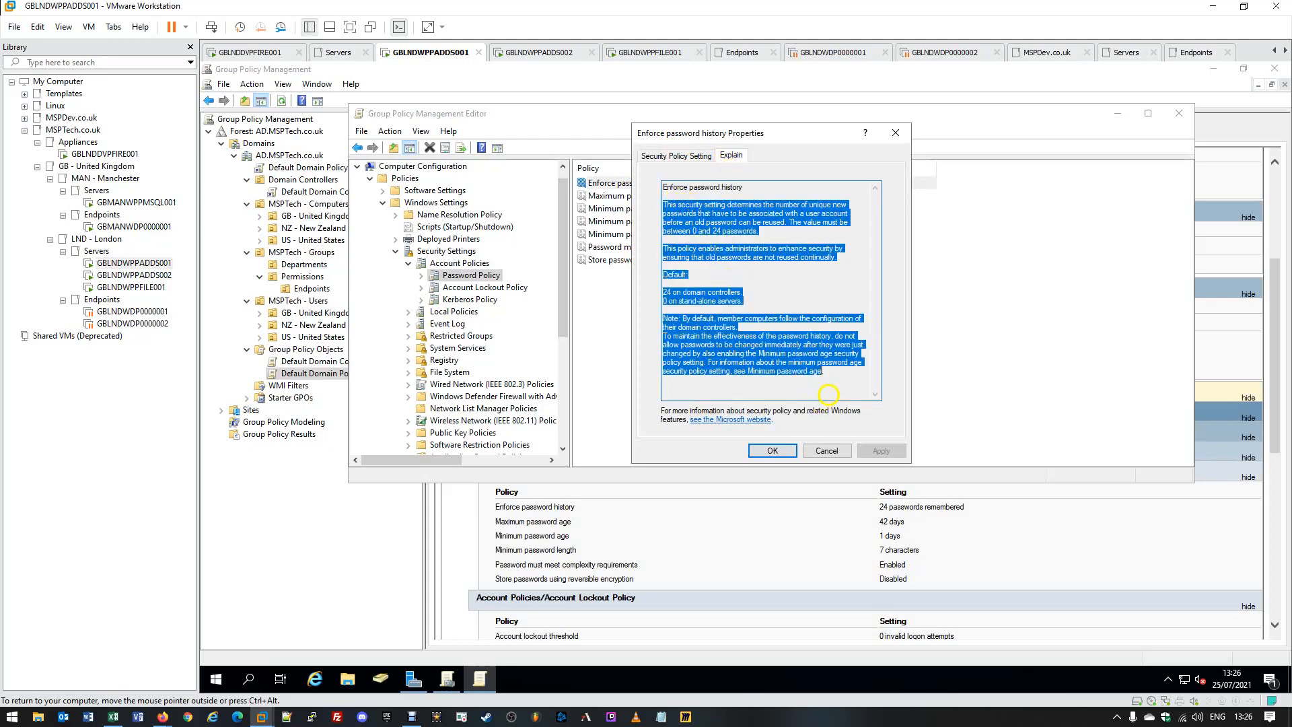
click(846, 375)
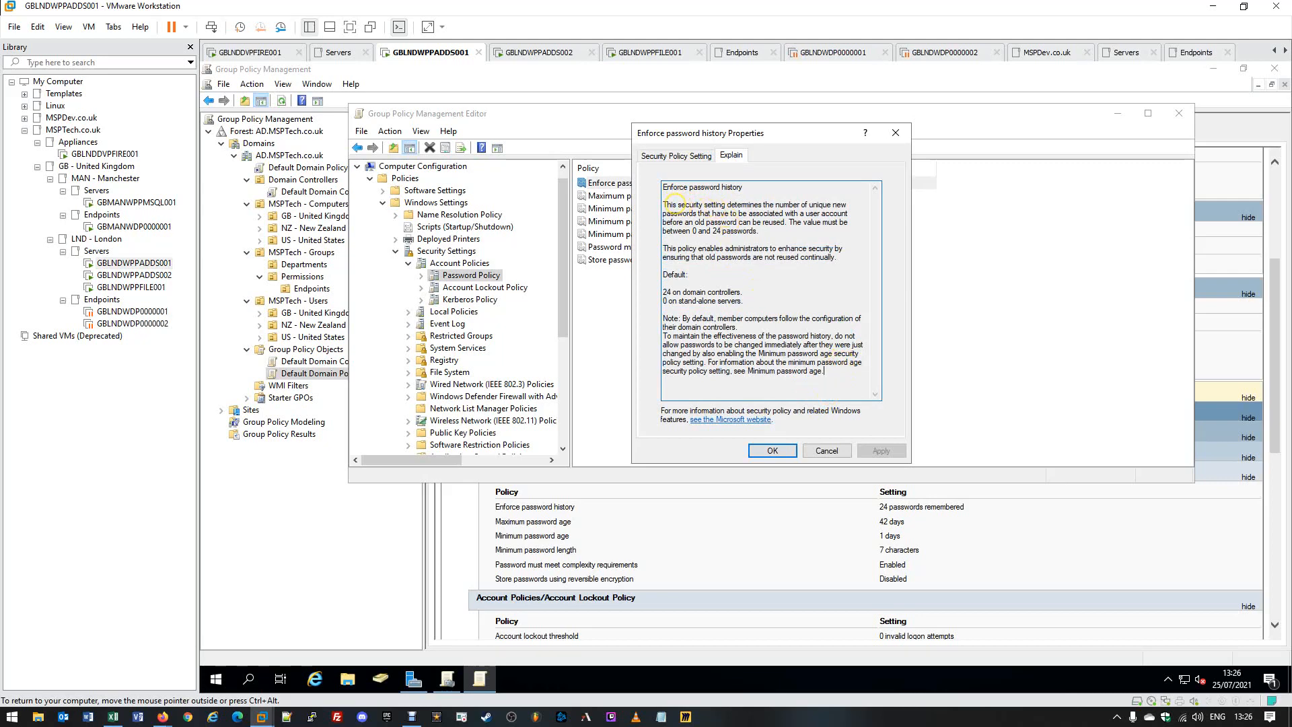
drag(668, 204, 781, 222)
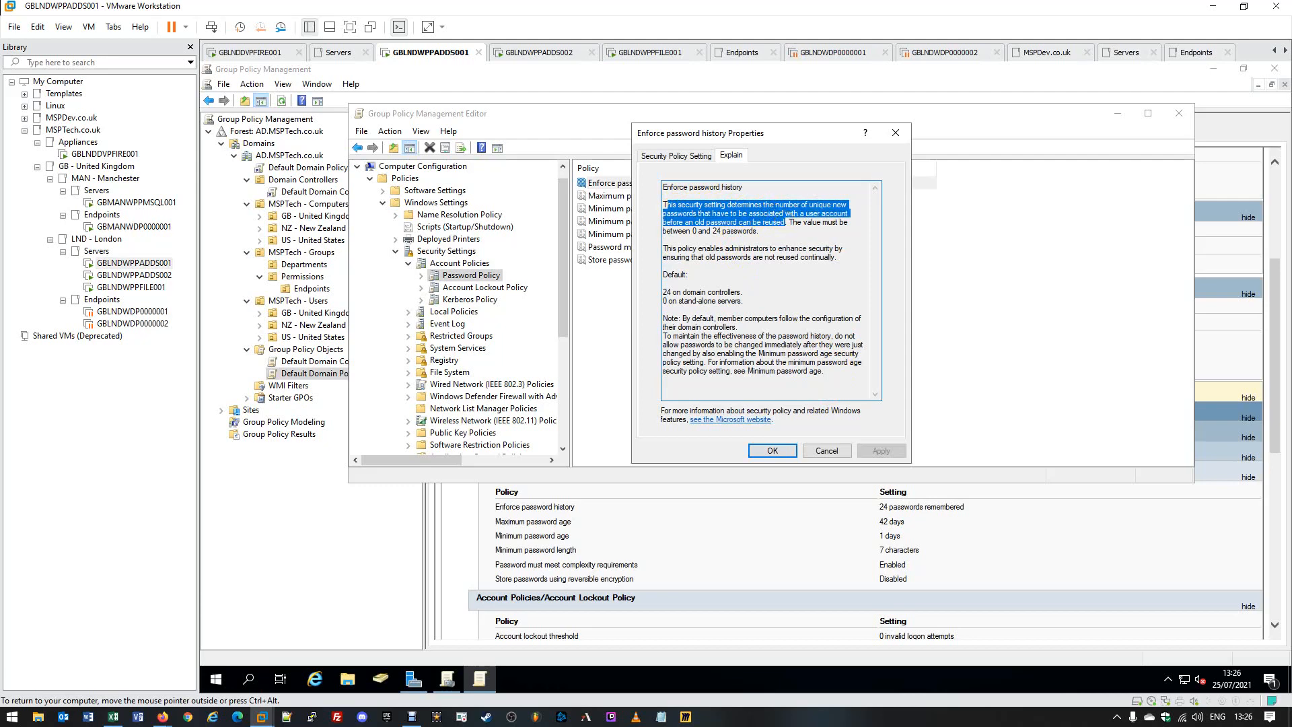
click(787, 222)
drag(787, 222, 787, 232)
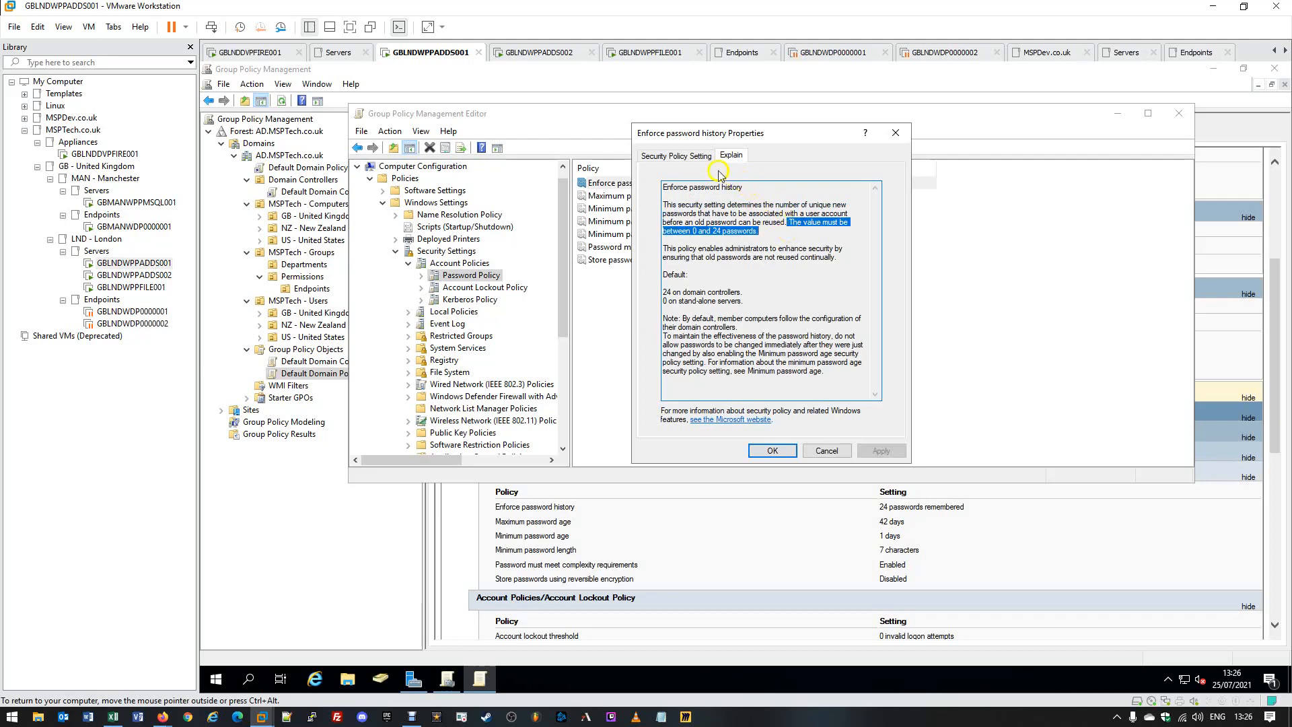
Set Enforce password history to 20 passwords remembered and apply it.
click(676, 155)
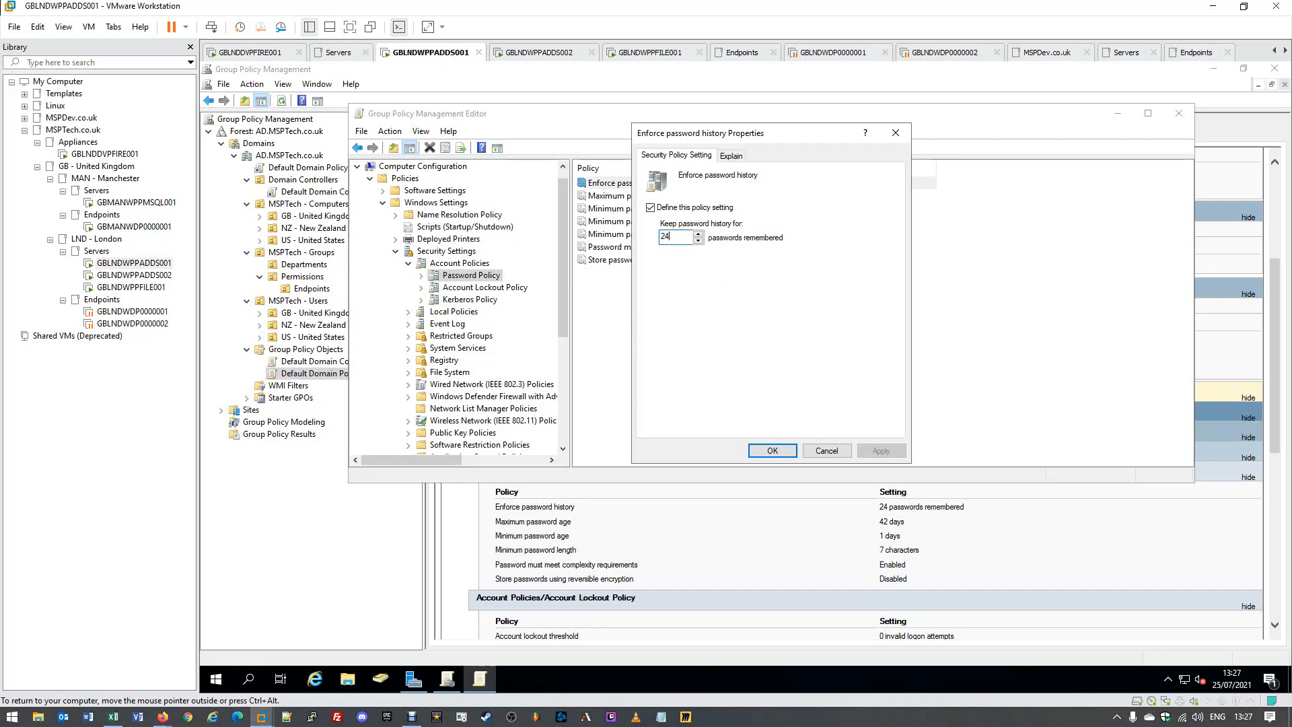
key(BackSpace)
click(879, 450)
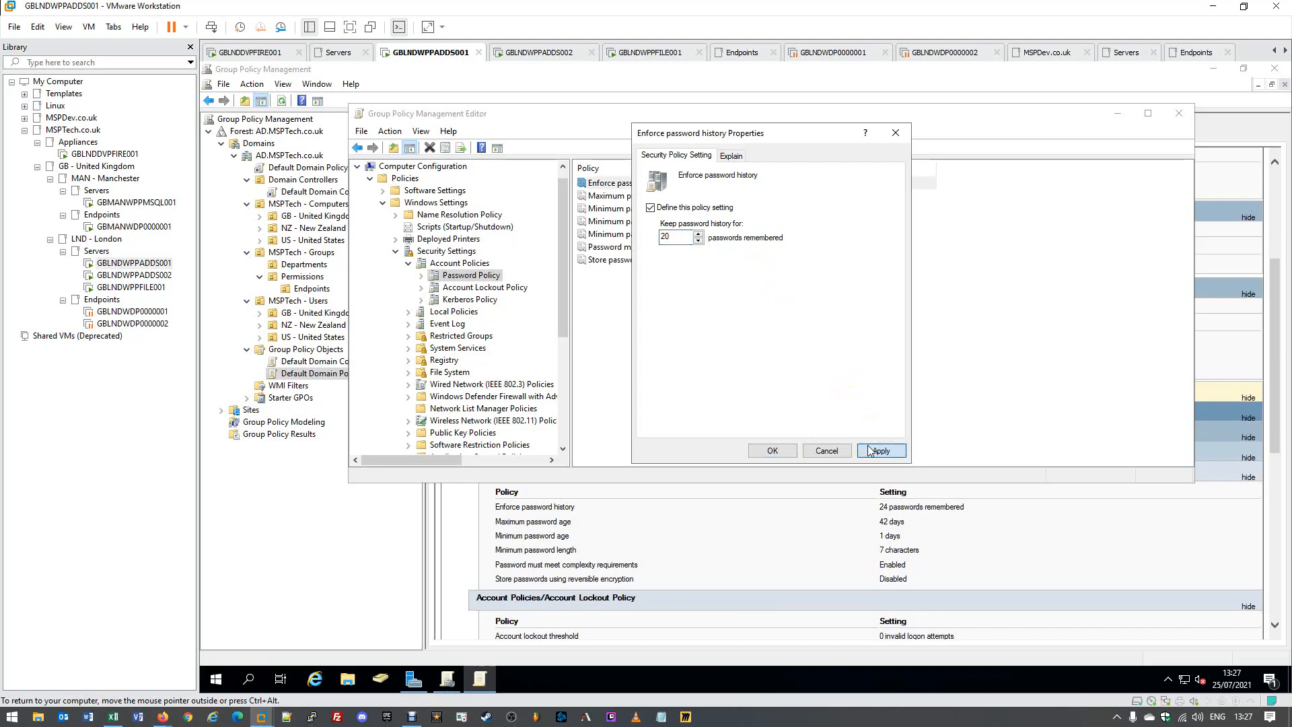
click(773, 450)
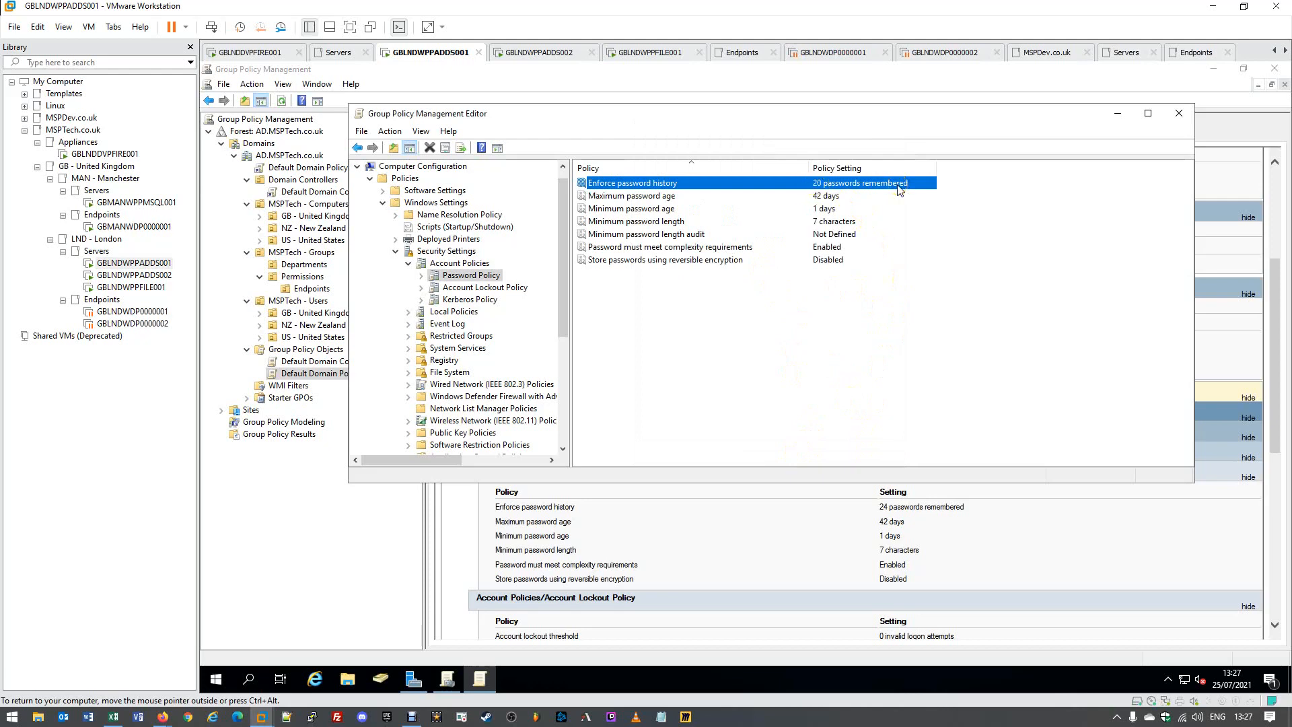
Review the Maximum password age explanation, noting the best-practice note and the 42-day default.
double_click(652, 196)
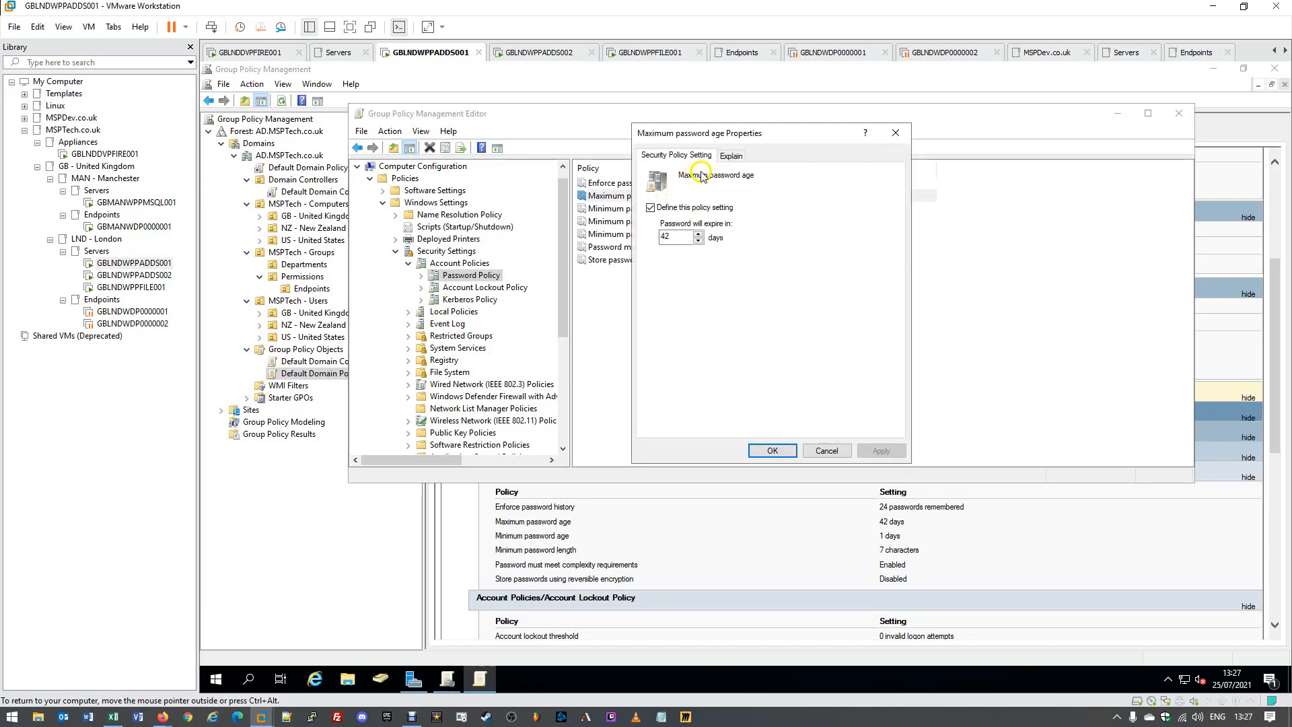
click(730, 158)
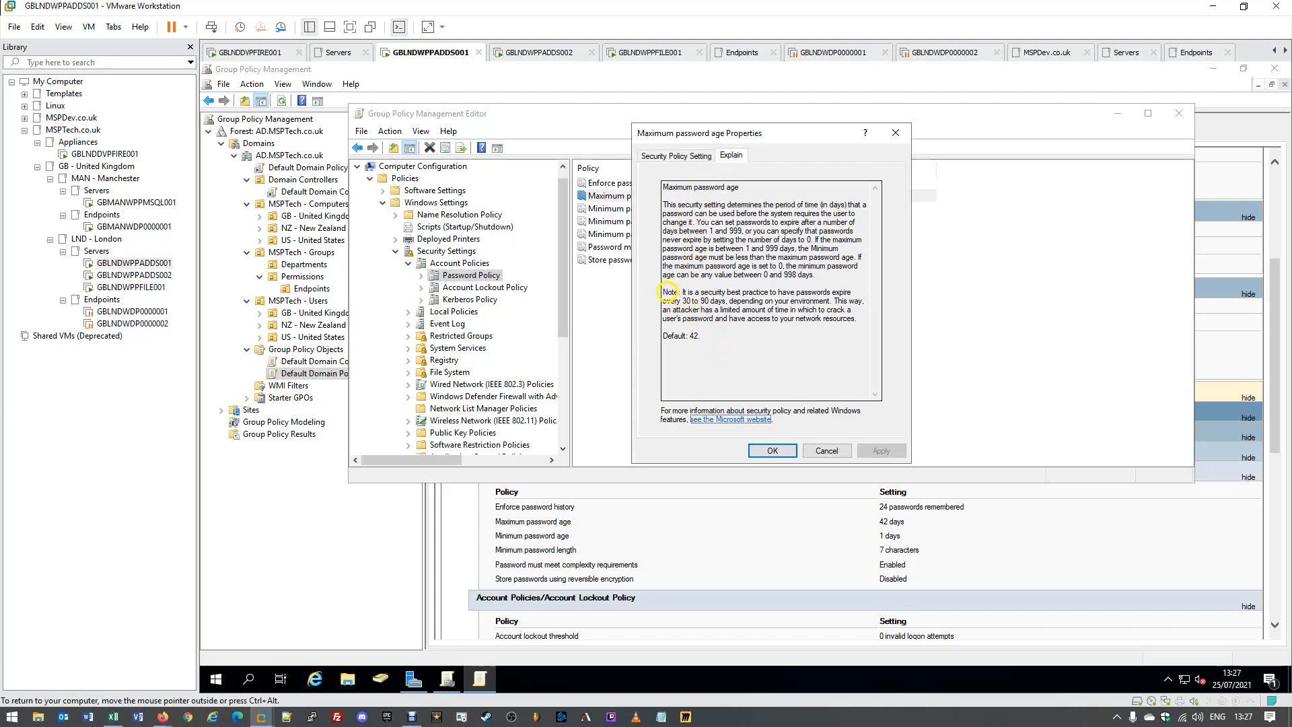
drag(658, 292, 827, 326)
click(824, 342)
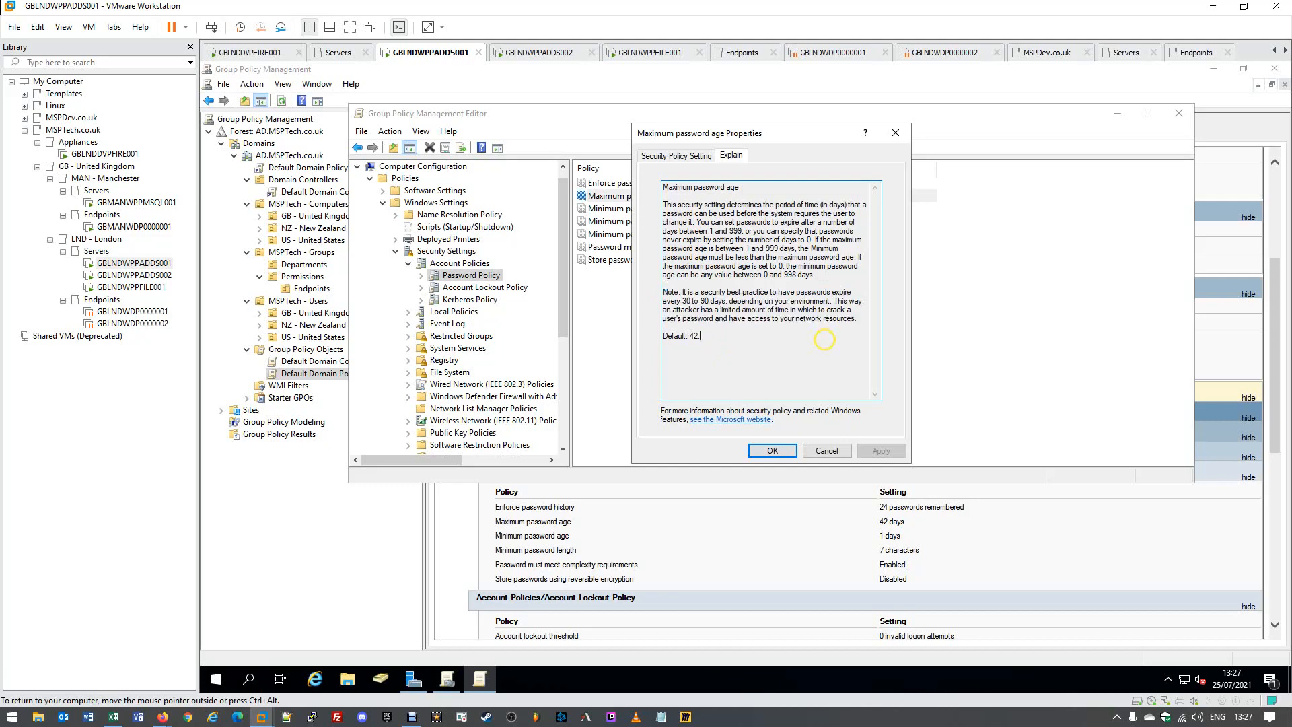
drag(722, 337, 658, 337)
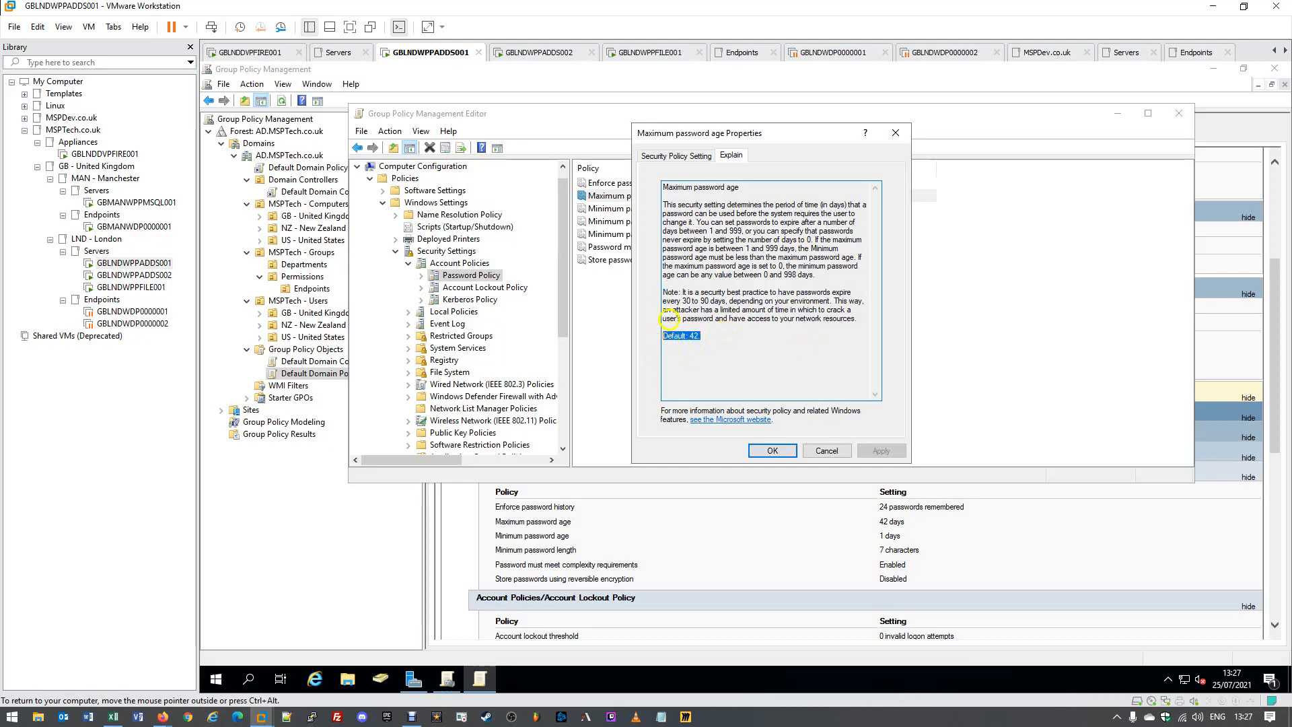
Change the password expiry from 42 to 30 days and apply it.
click(688, 158)
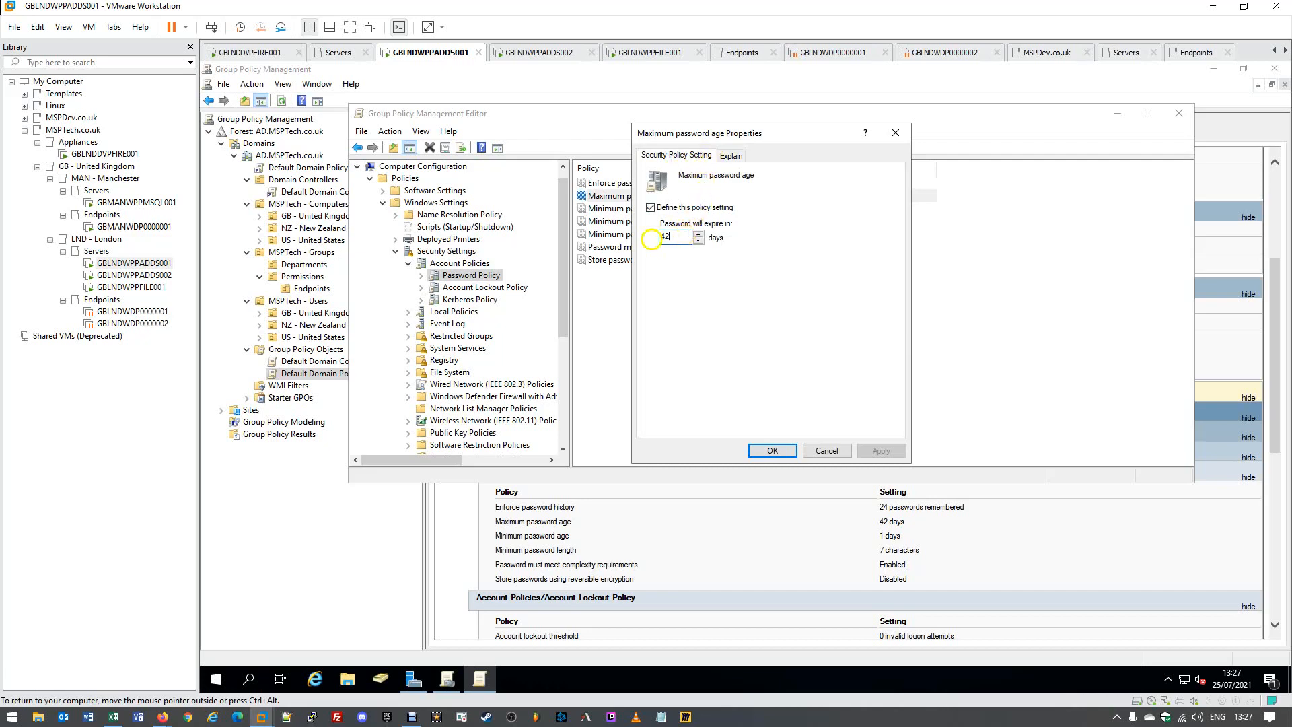
double_click(665, 236)
text(30)
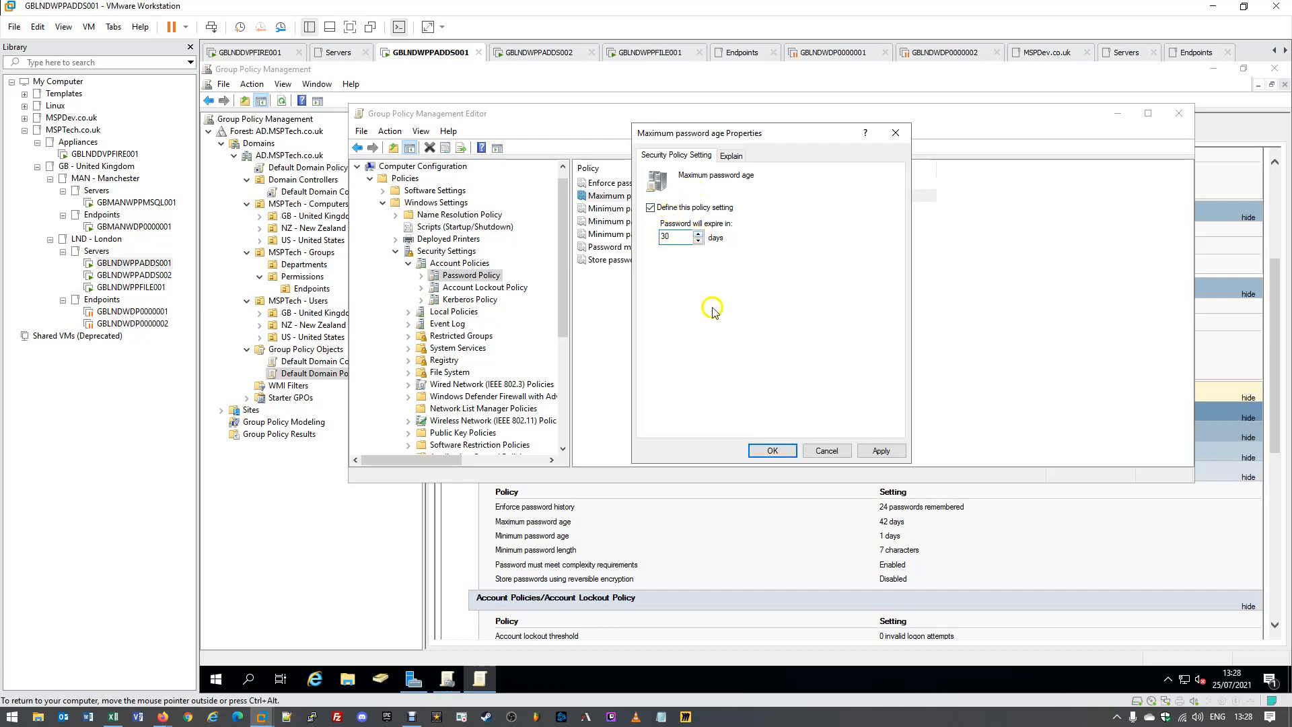
click(880, 450)
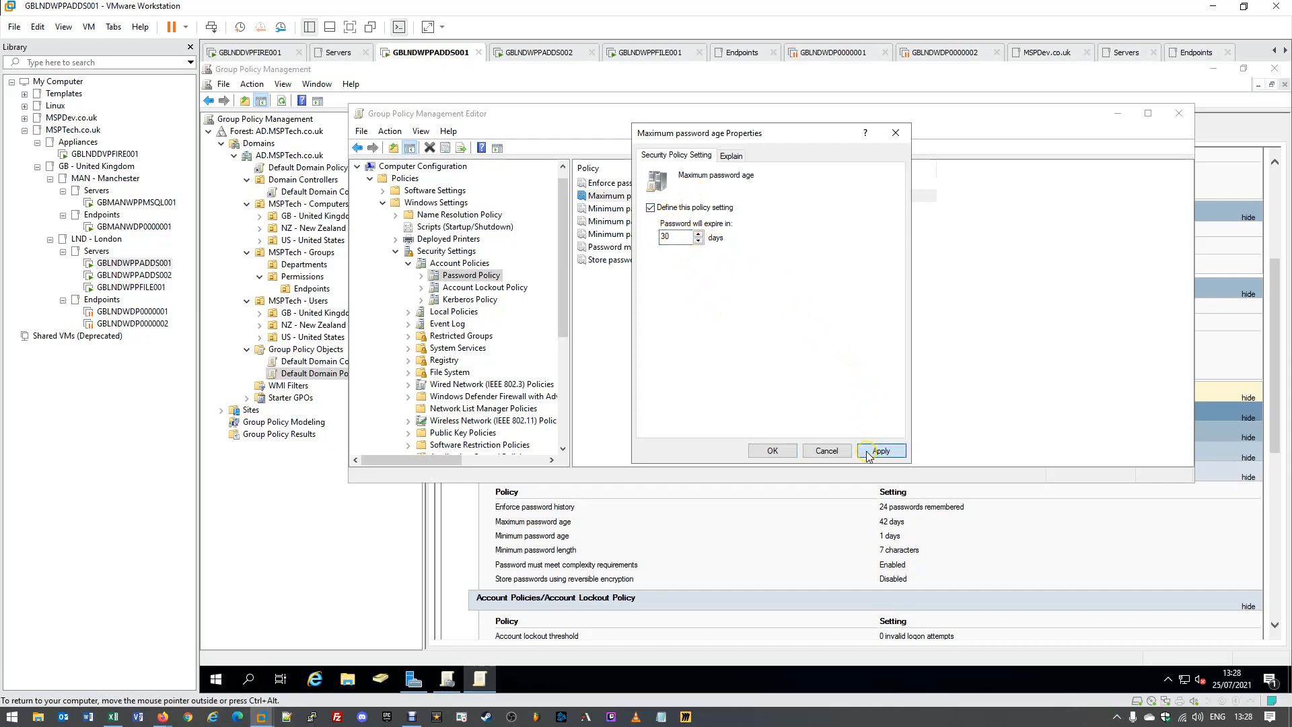
click(772, 450)
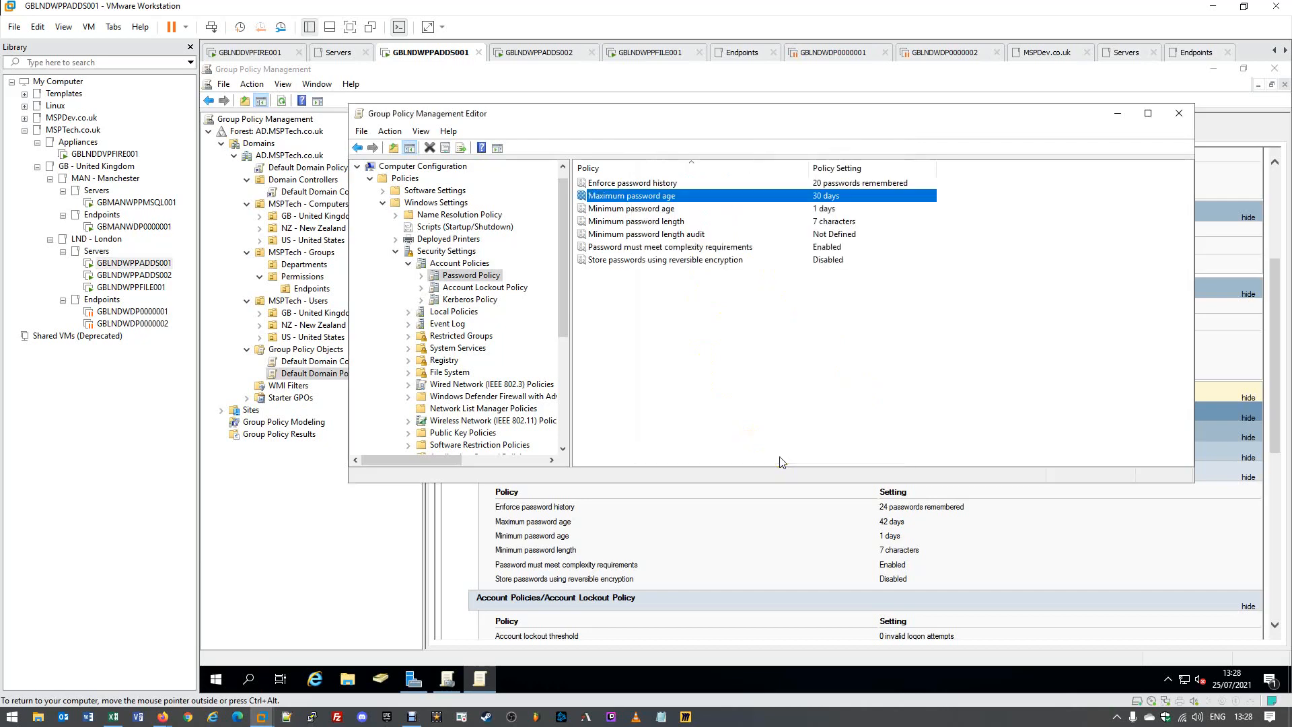
Look over the password history, maximum age, minimum age and minimum length policies.
click(838, 183)
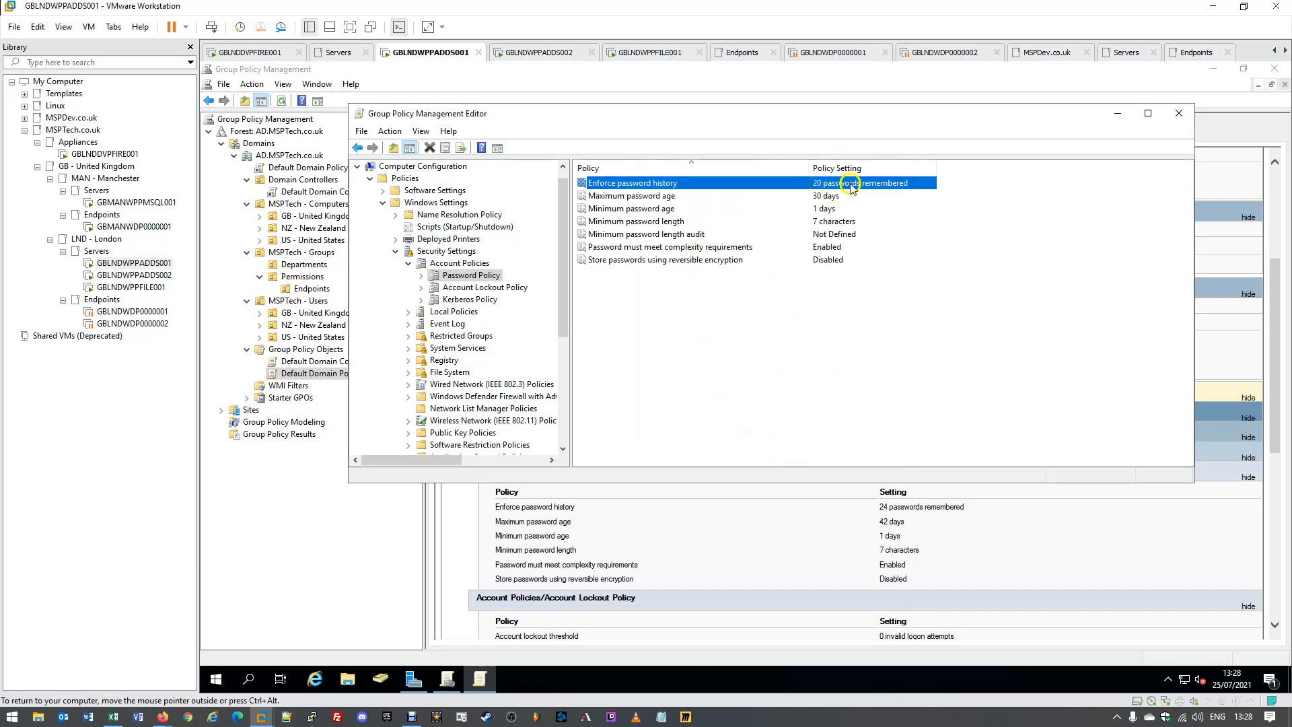
click(777, 196)
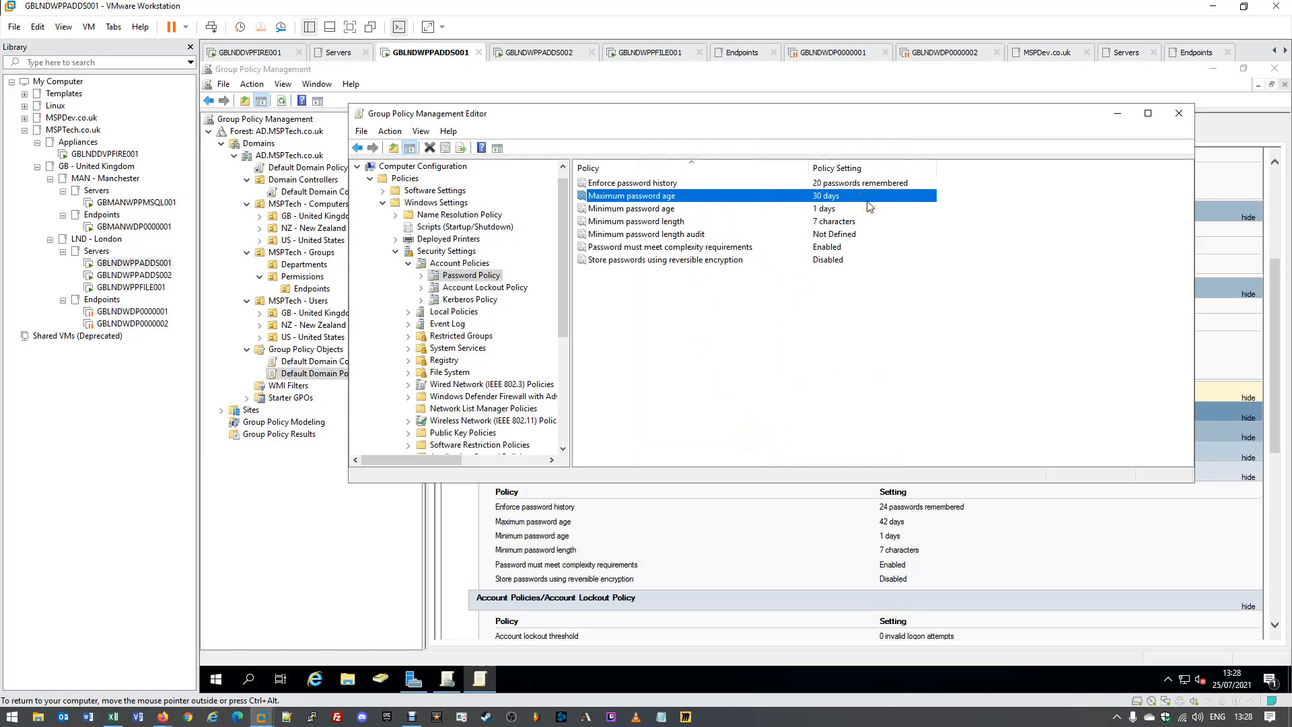
click(634, 213)
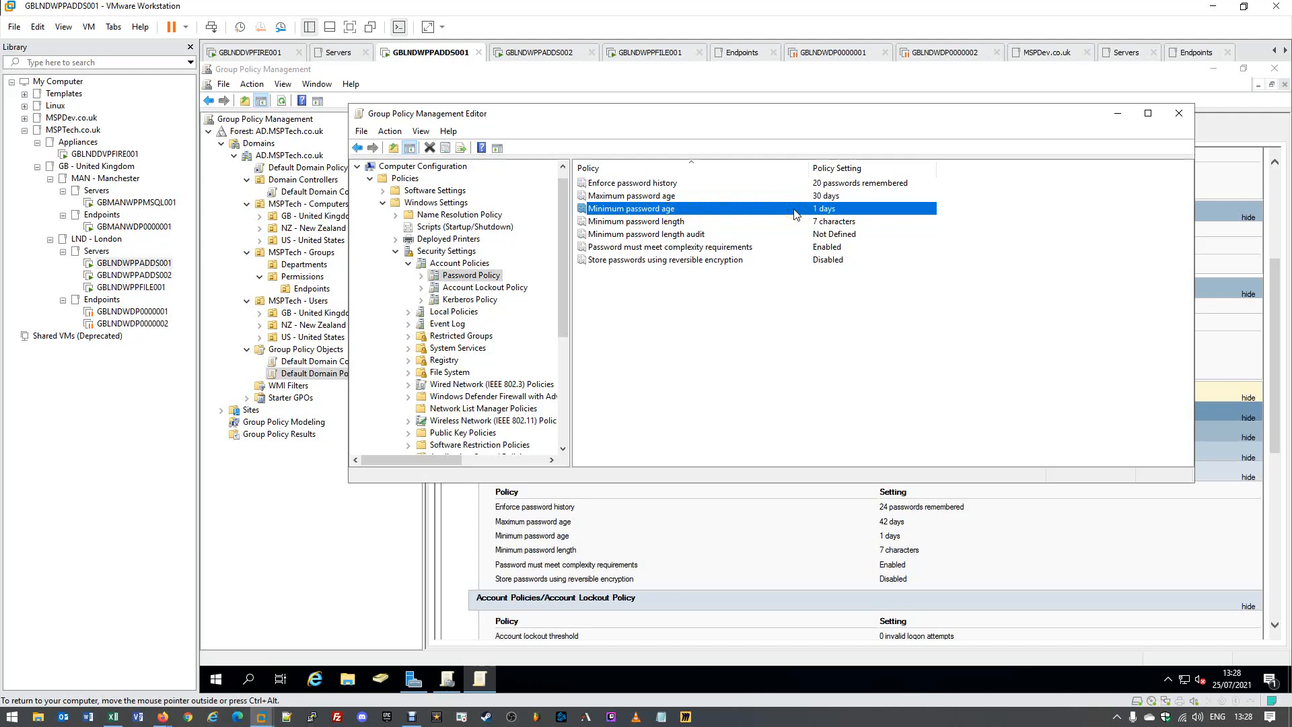
click(647, 224)
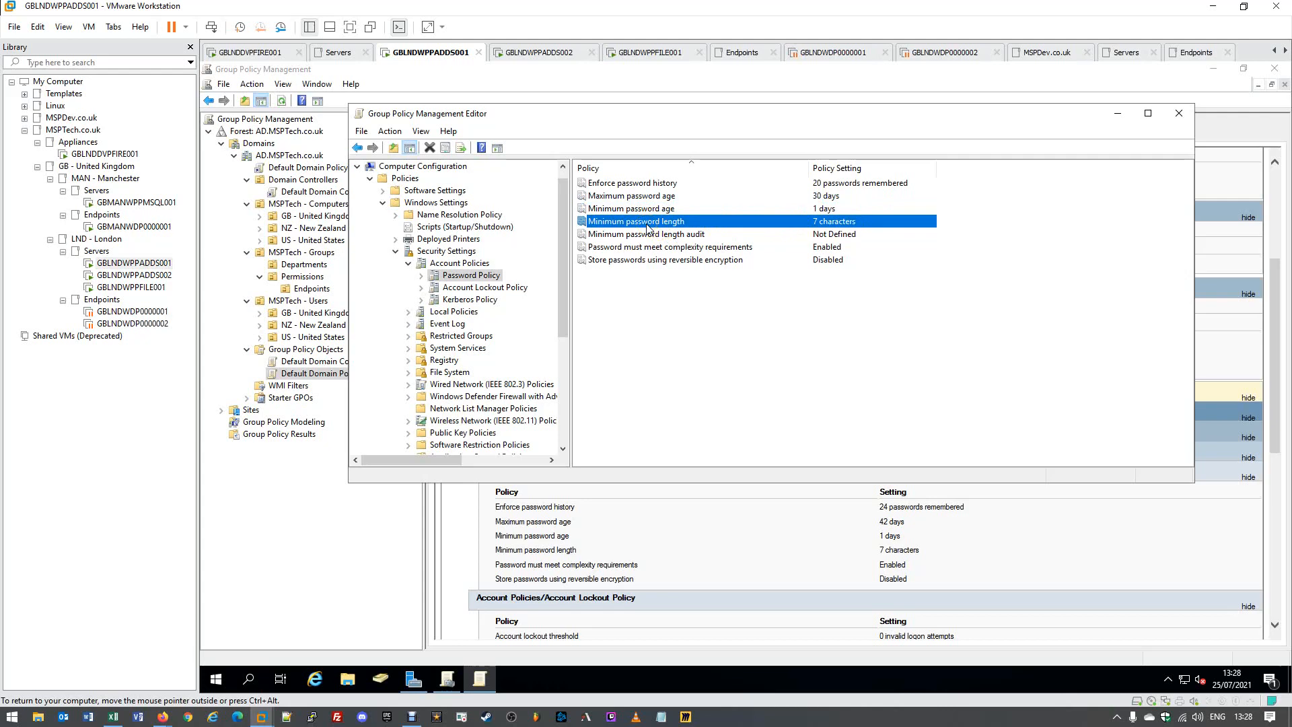
Read the Minimum password length explanation and its default lengths for domain controllers.
double_click(649, 227)
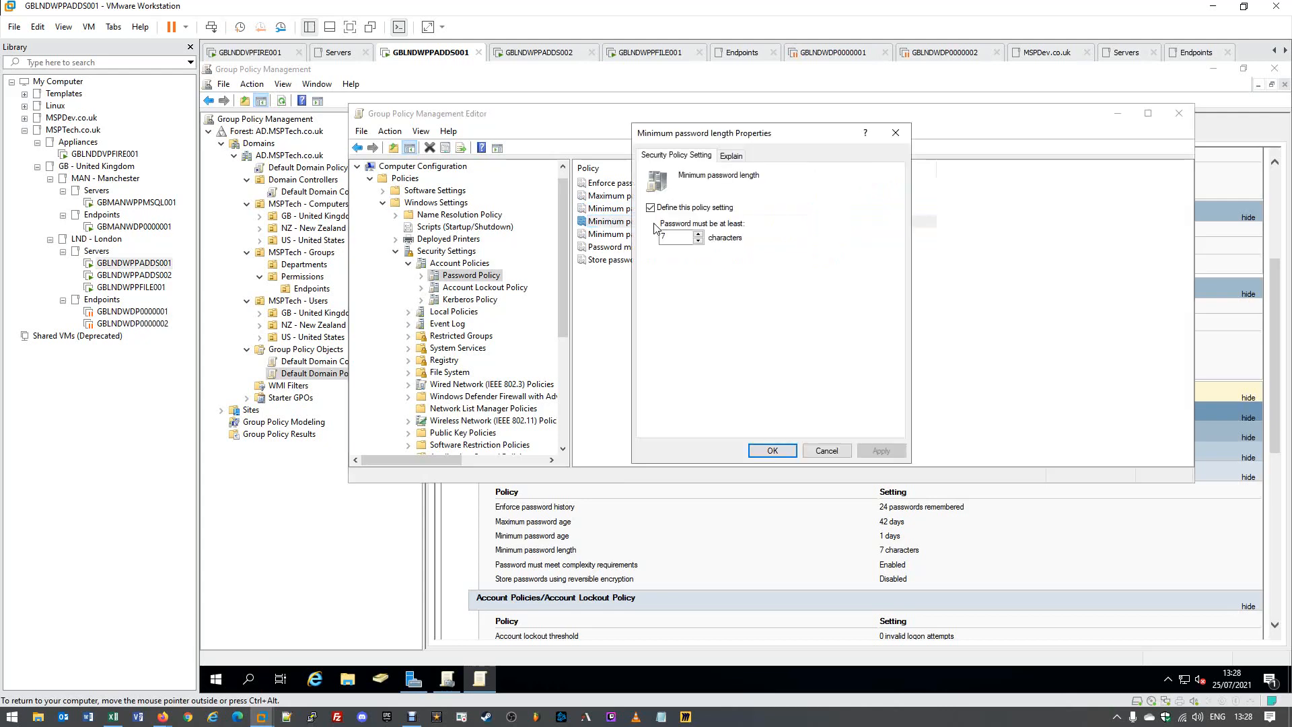
click(728, 156)
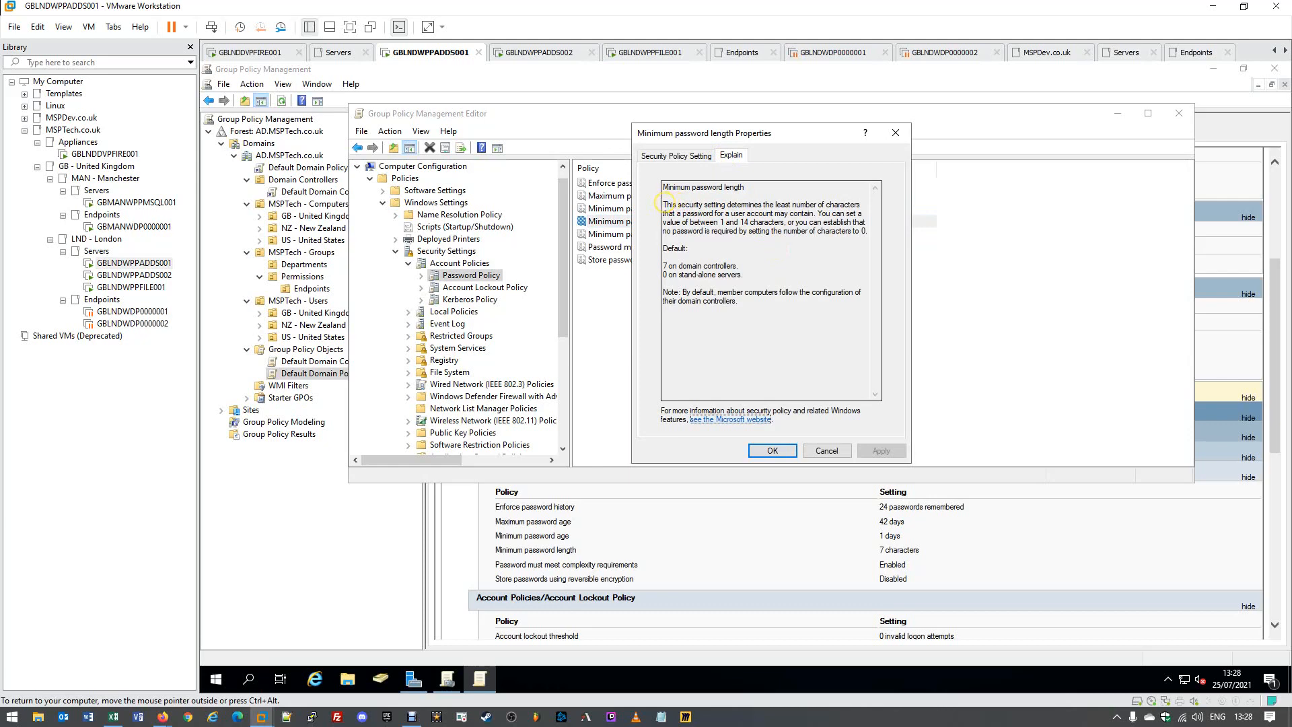
drag(660, 202, 867, 233)
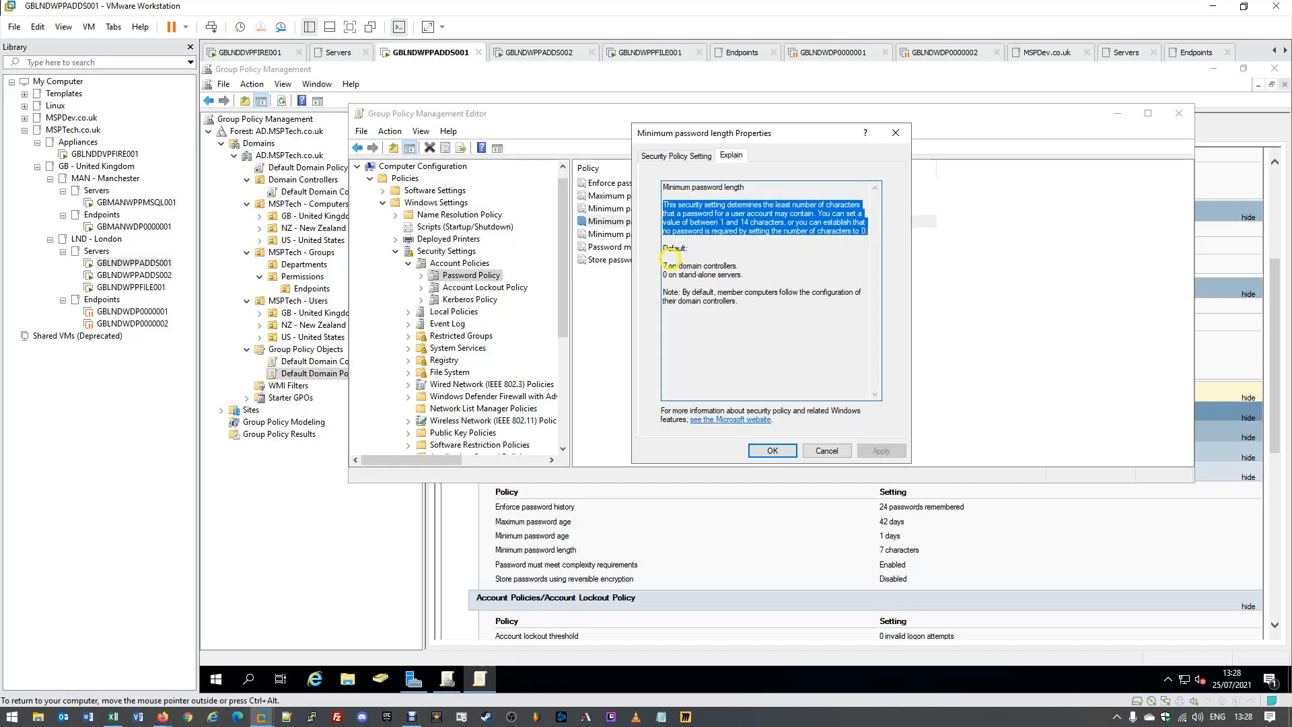
drag(663, 266, 757, 270)
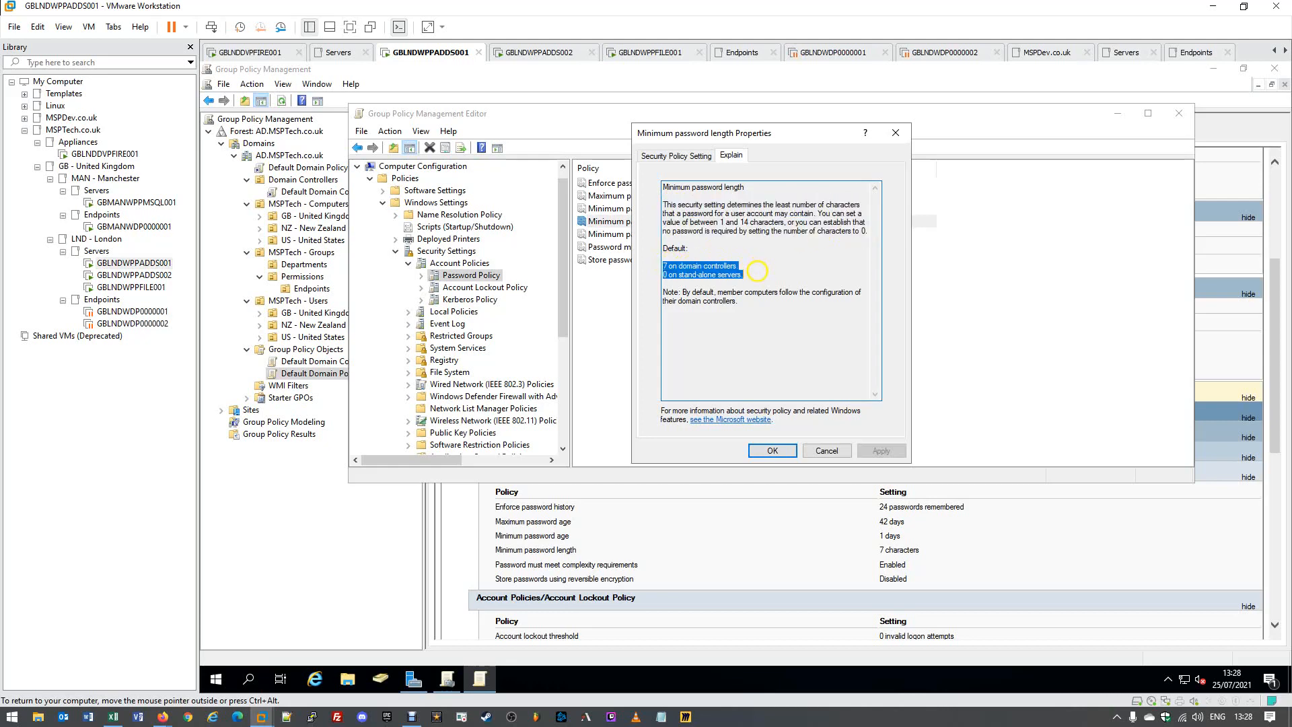
click(753, 268)
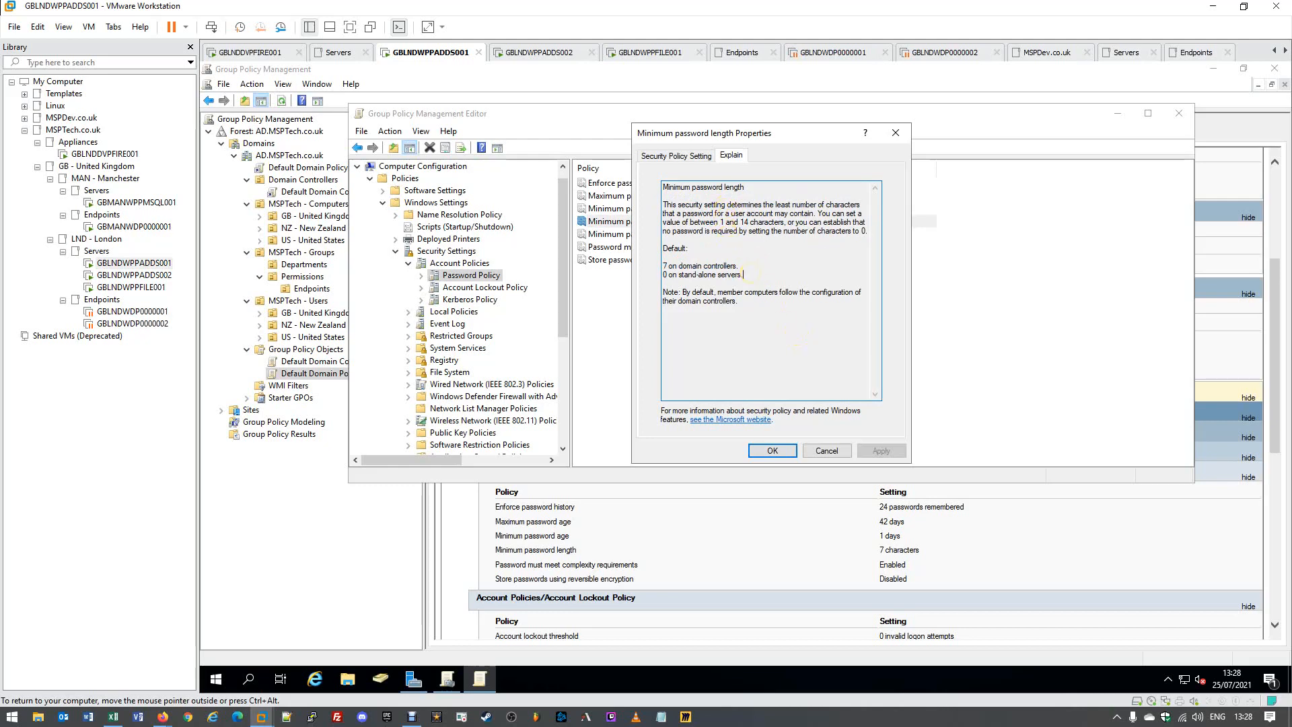
Change the minimum password length from 7 to 10 characters and apply it.
click(683, 155)
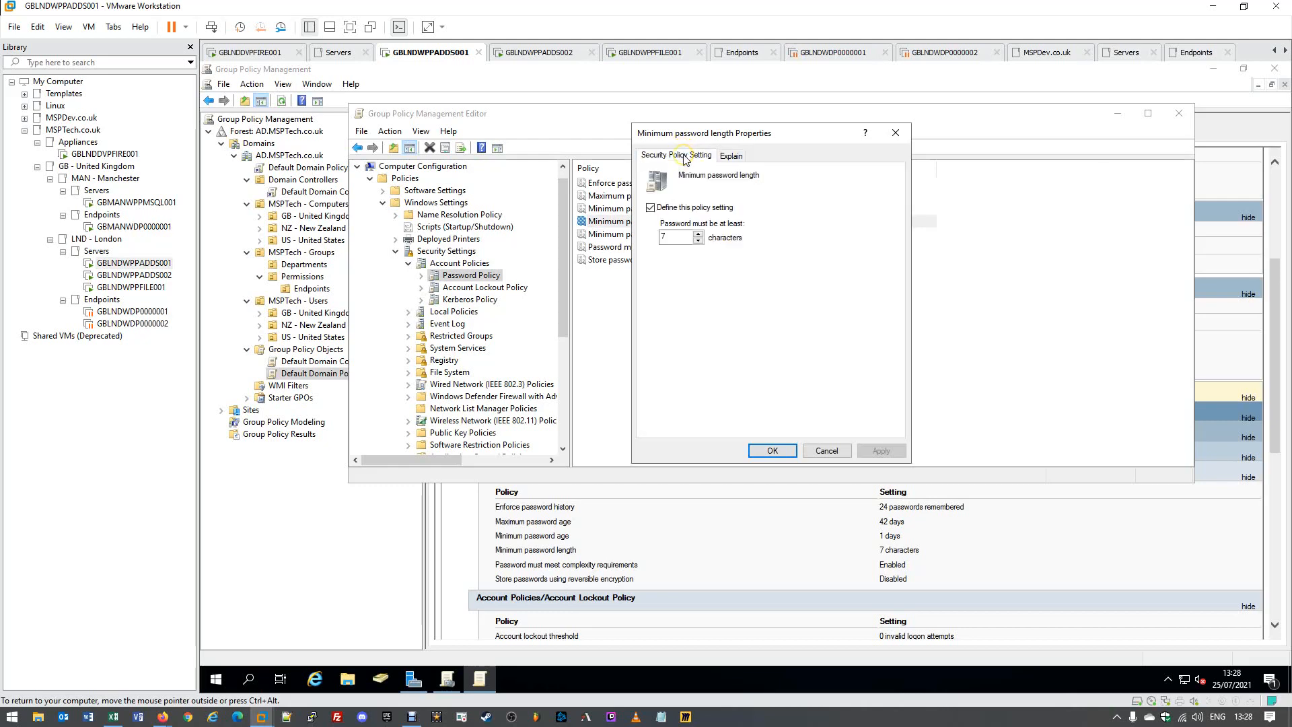
double_click(670, 237)
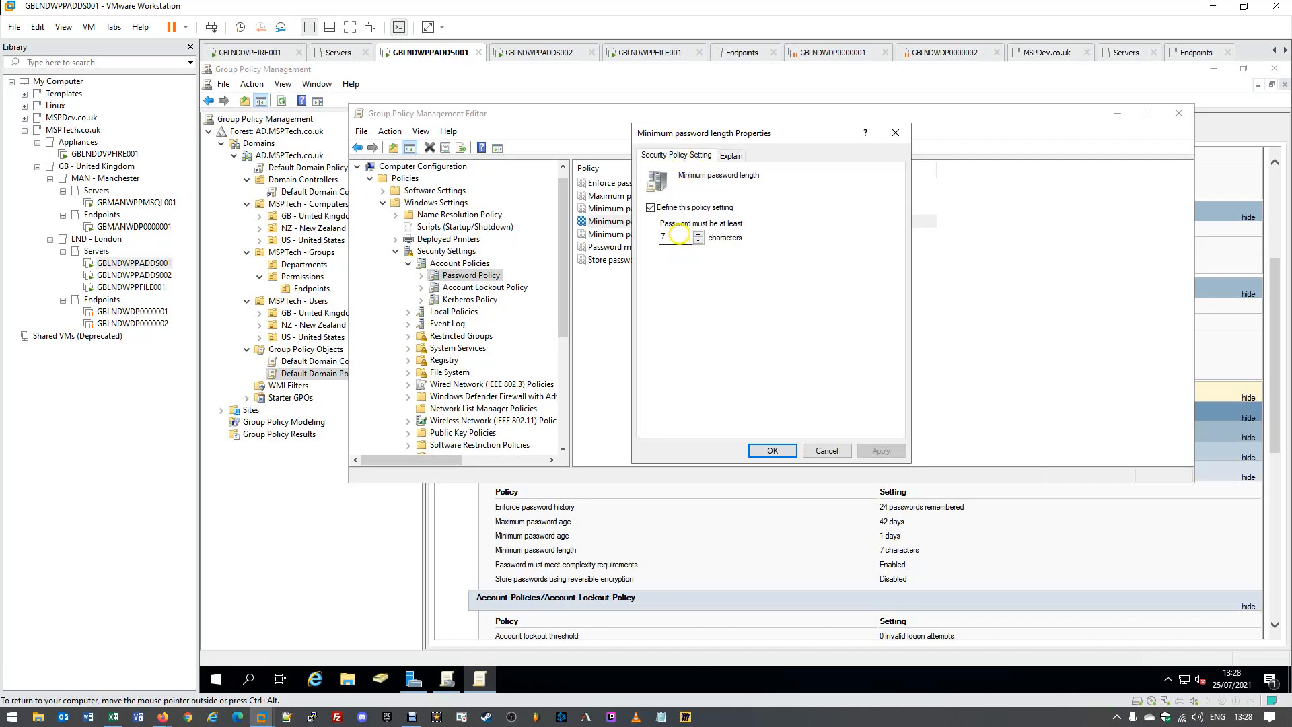
text(10)
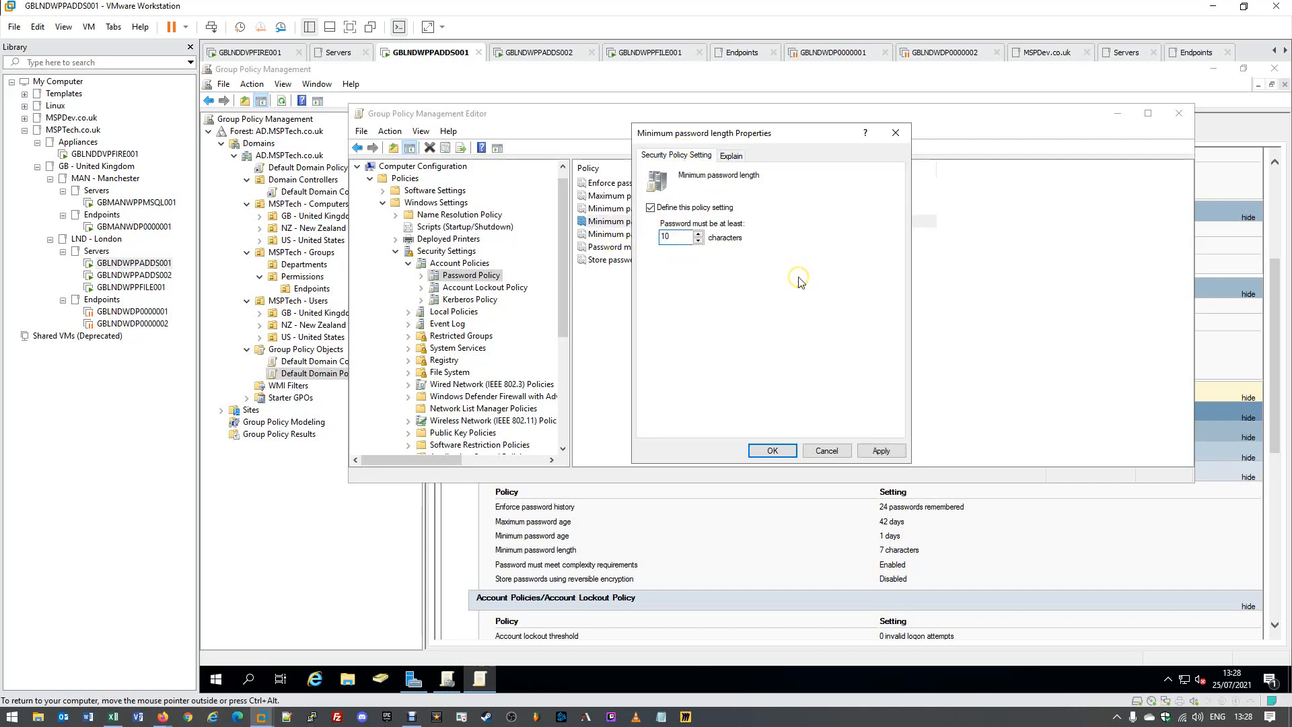
click(882, 450)
click(782, 451)
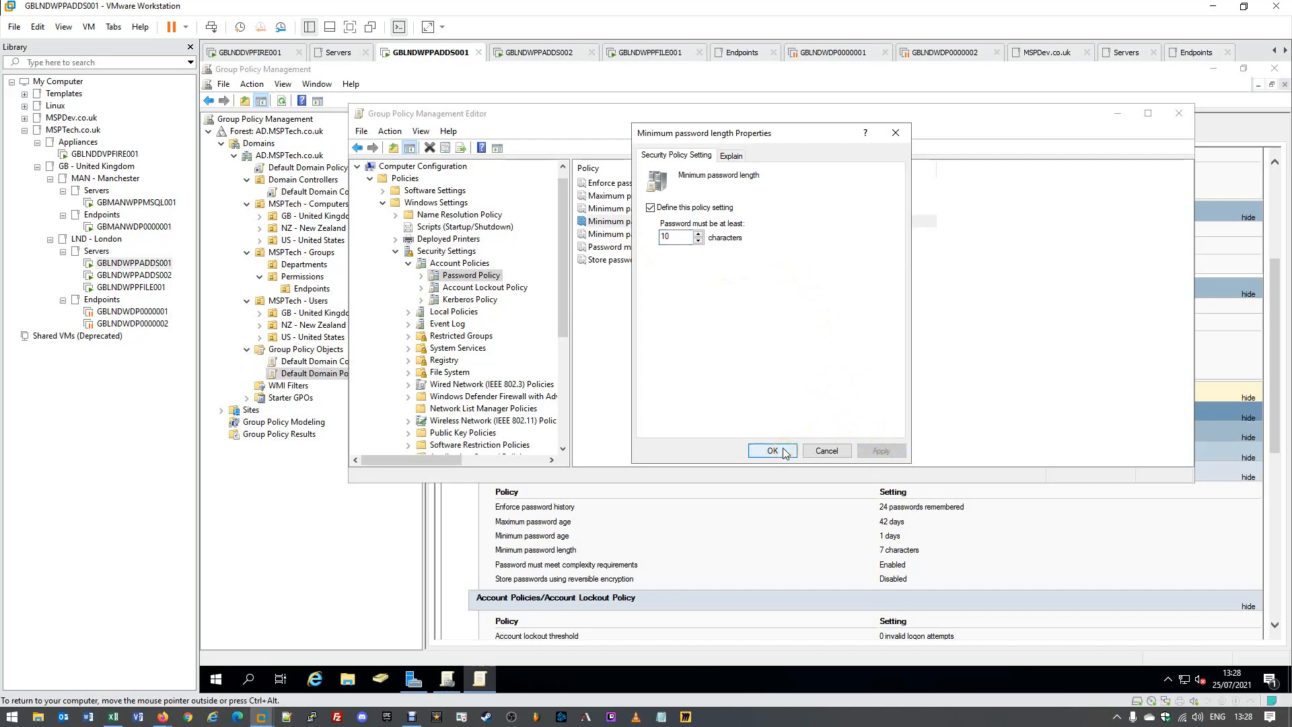
click(783, 451)
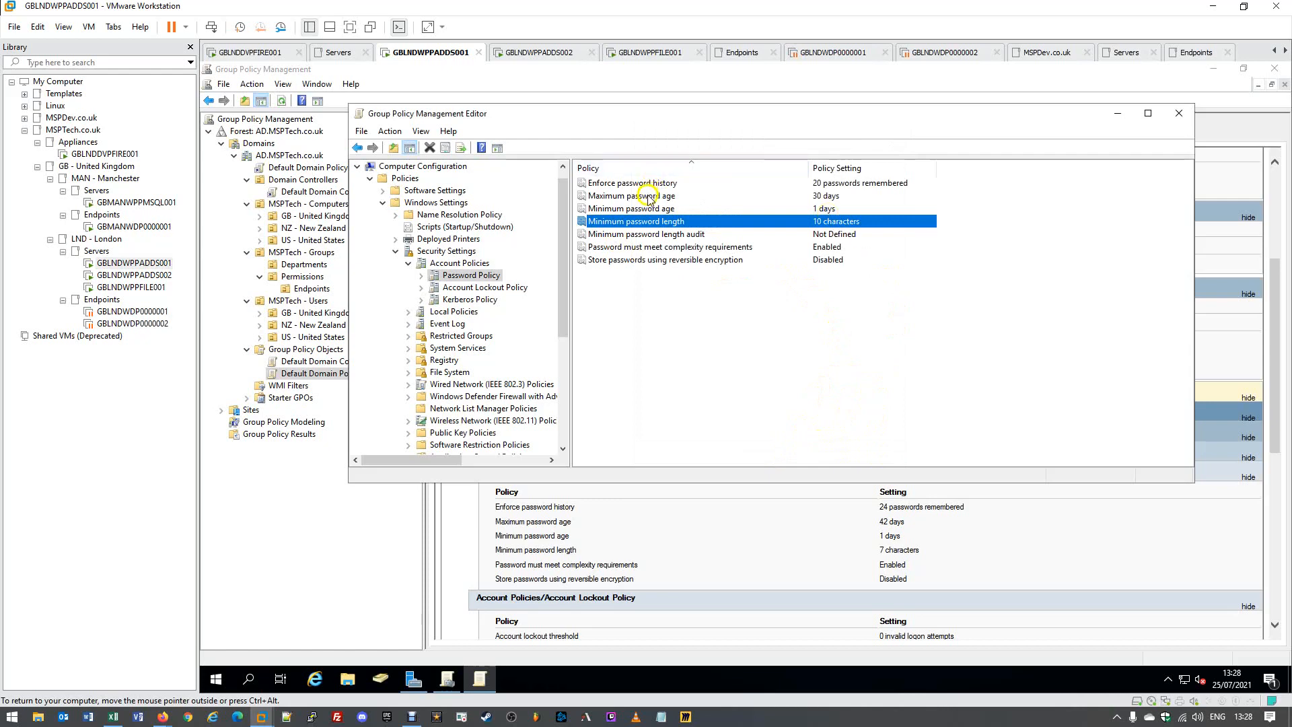
Read the Minimum password length audit explanation and close its properties, leaving it Not Defined.
double_click(620, 235)
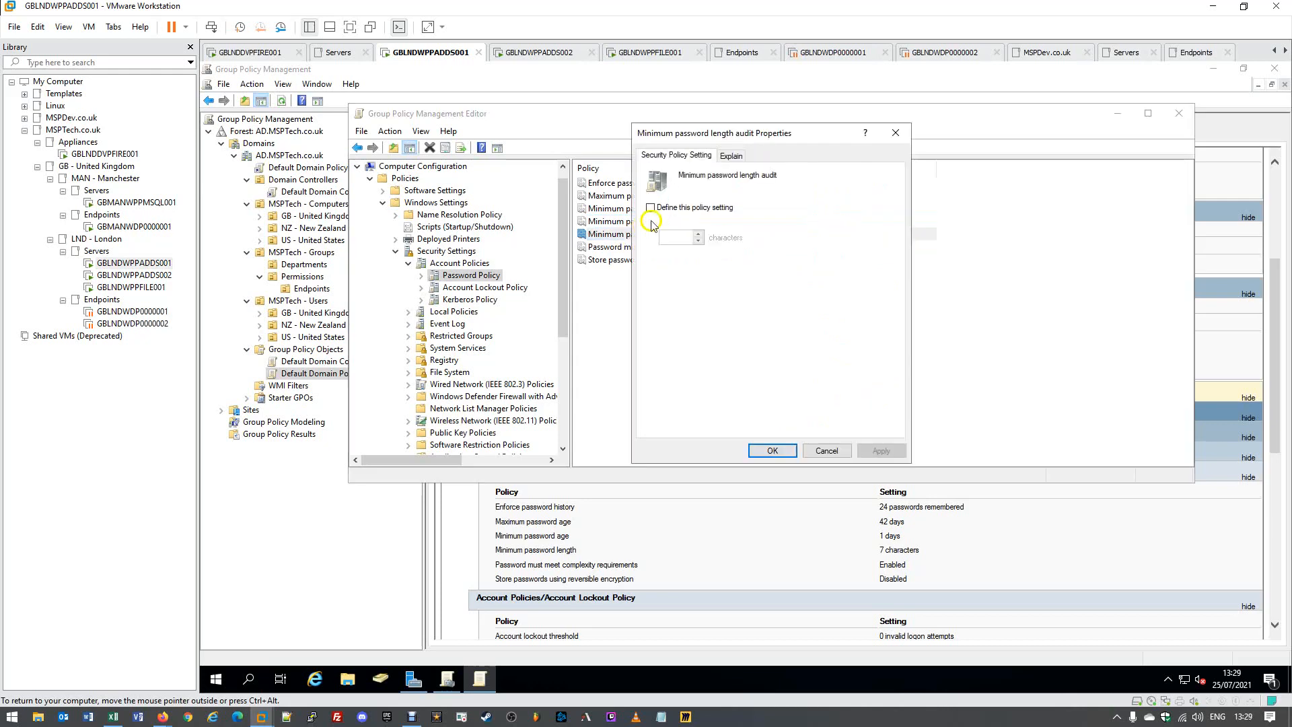
click(729, 158)
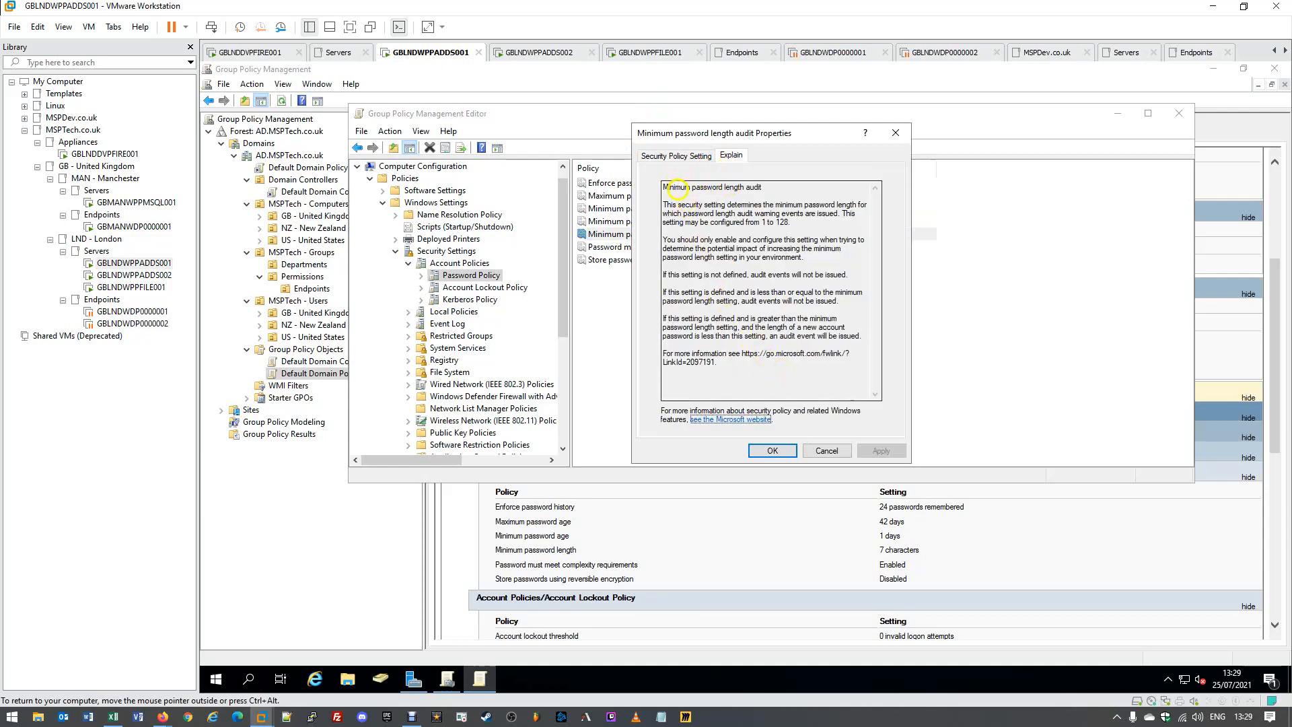
drag(674, 187, 764, 188)
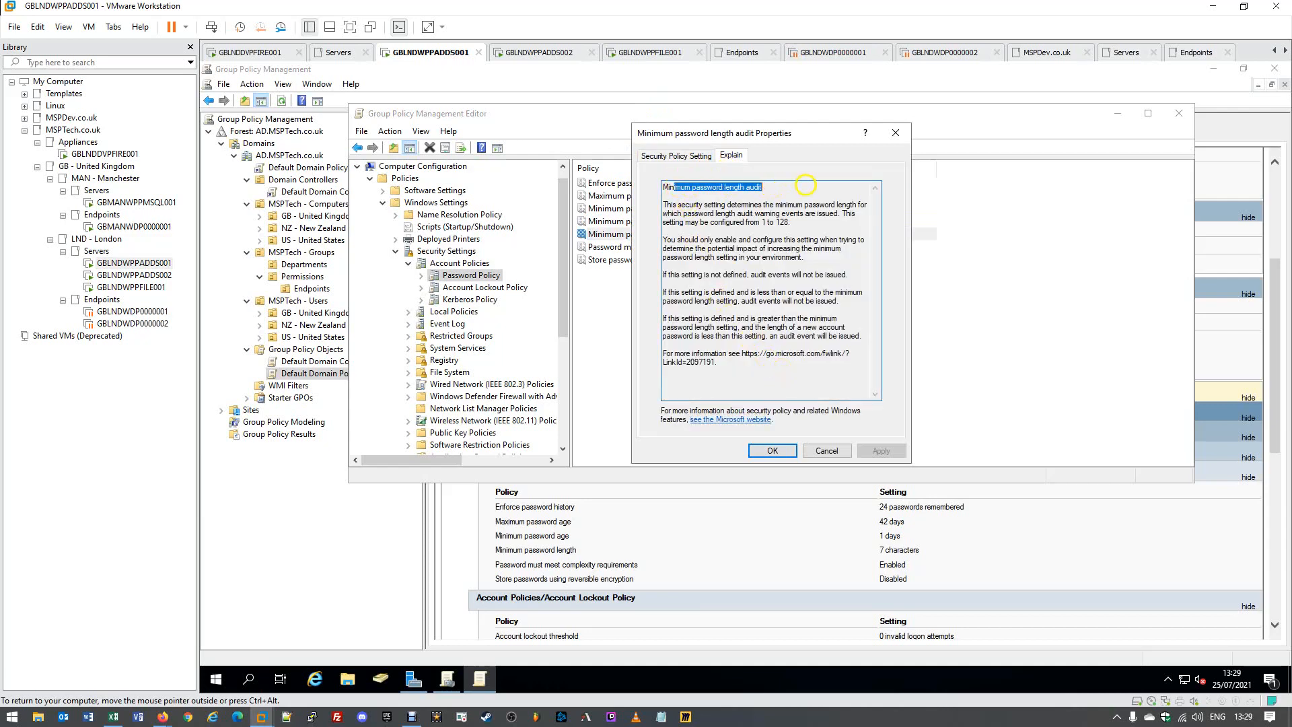
click(671, 205)
drag(671, 204, 811, 217)
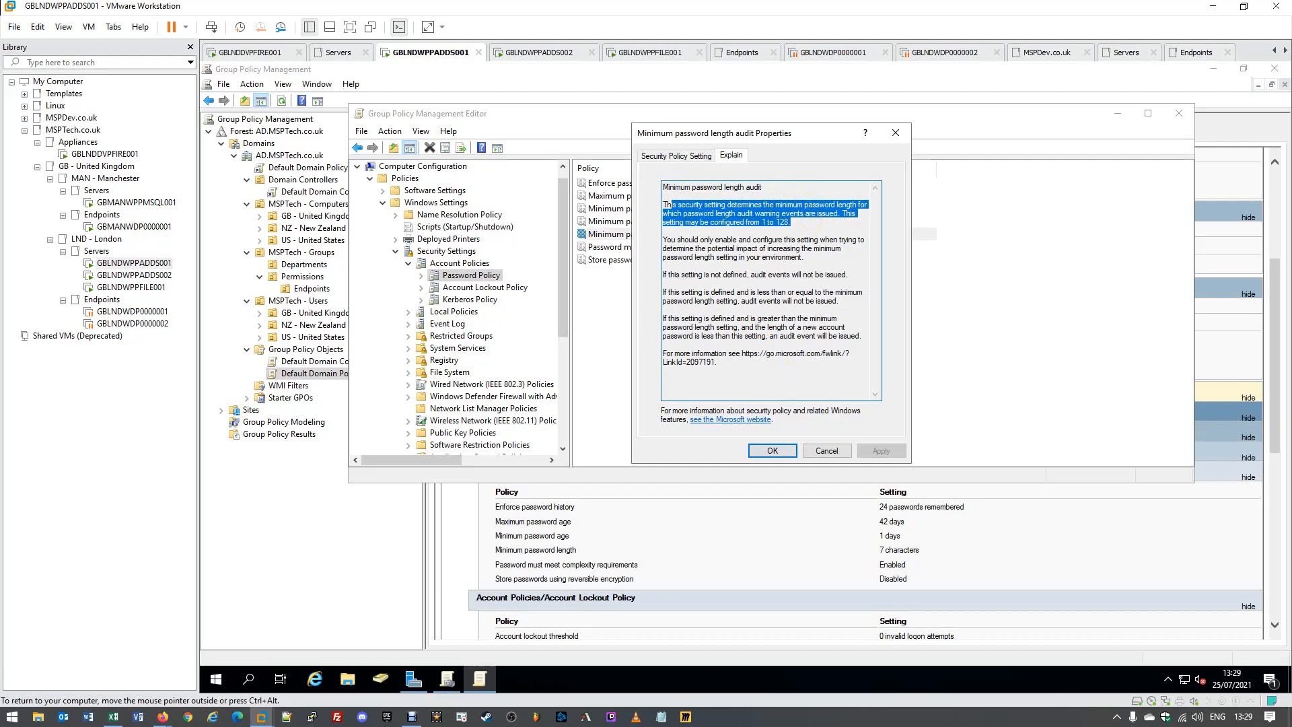
drag(689, 239, 826, 257)
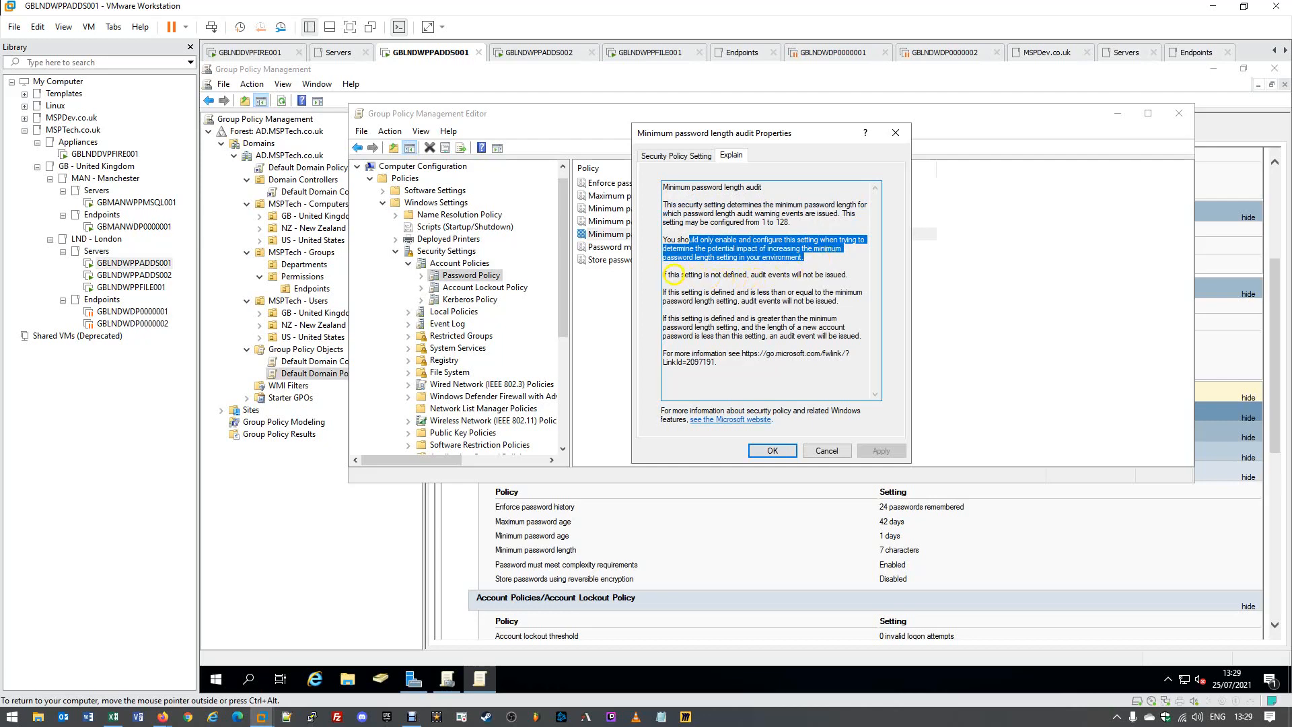
drag(675, 275, 849, 274)
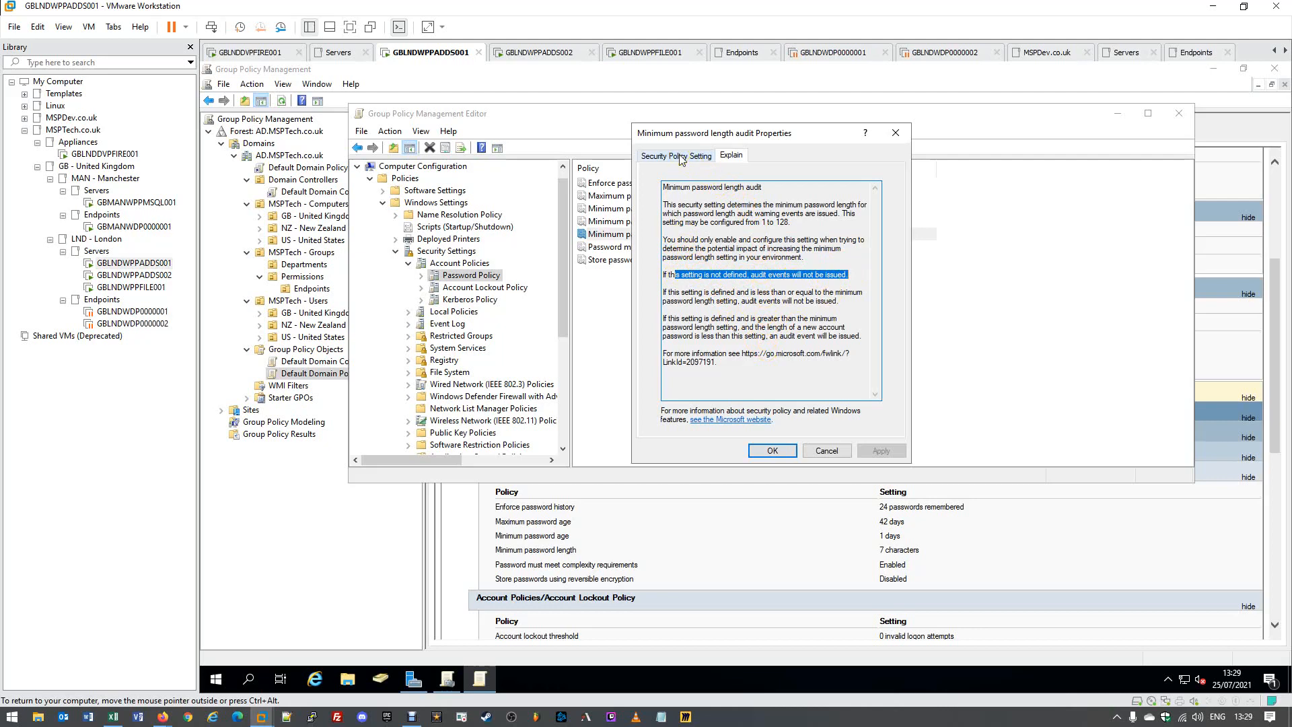
drag(663, 240, 861, 257)
click(861, 259)
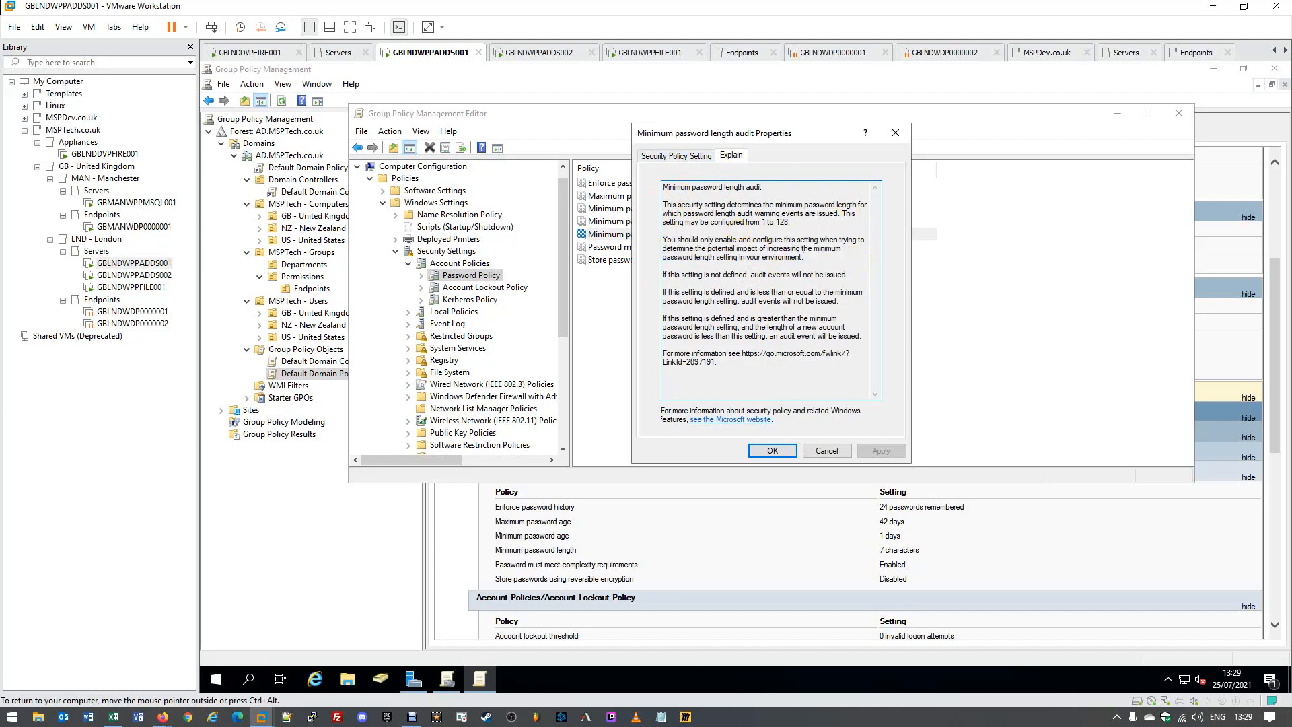
click(895, 133)
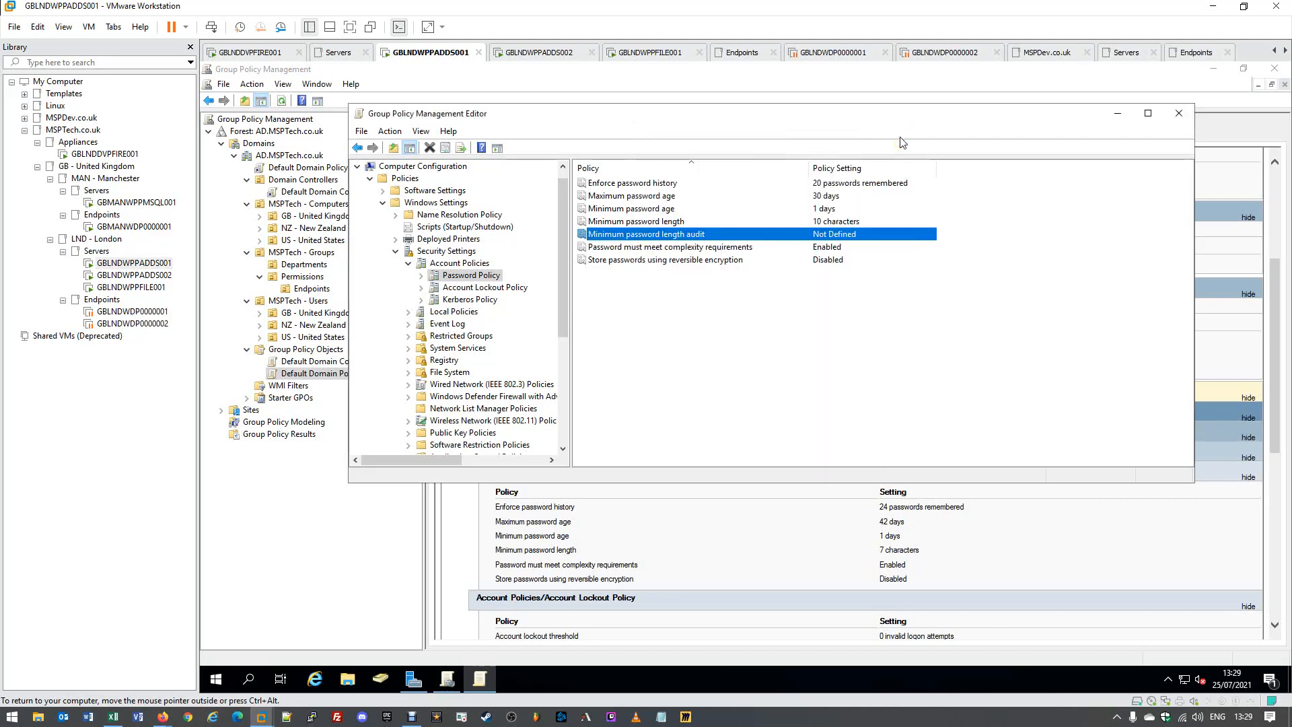
View the password complexity and reversible encryption policy properties without changing them.
click(595, 249)
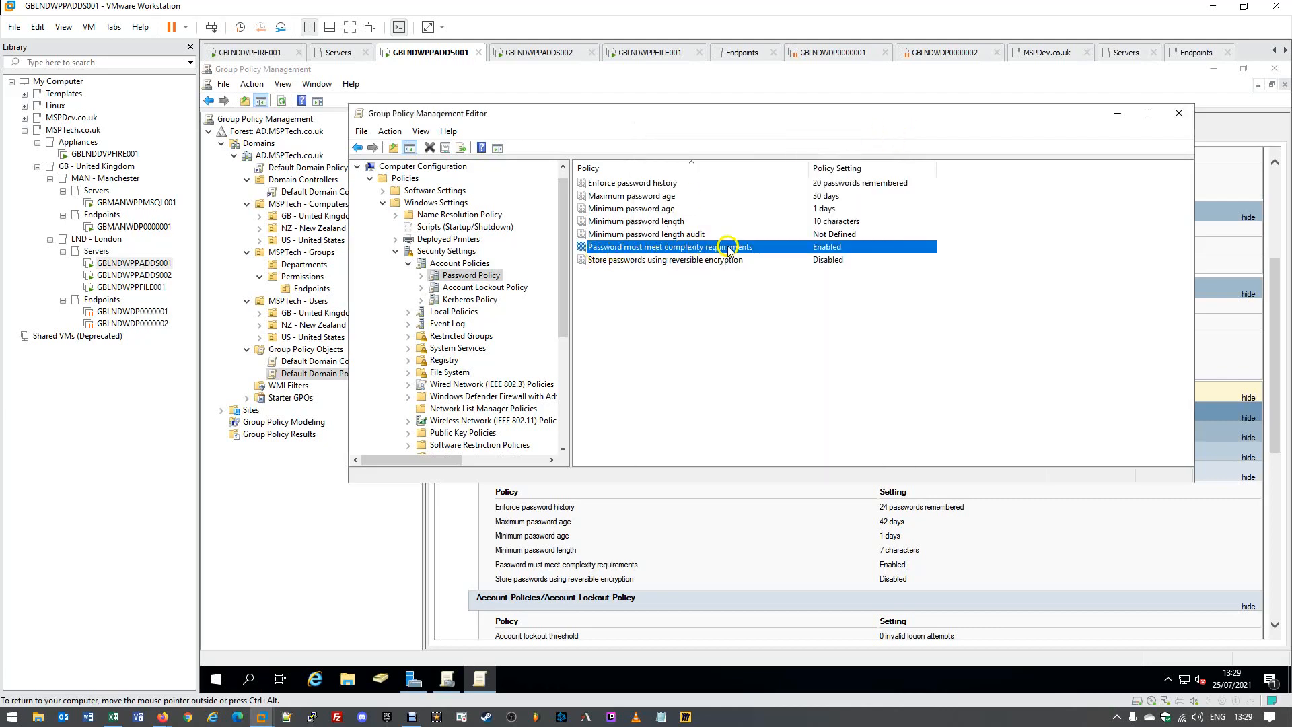
click(784, 251)
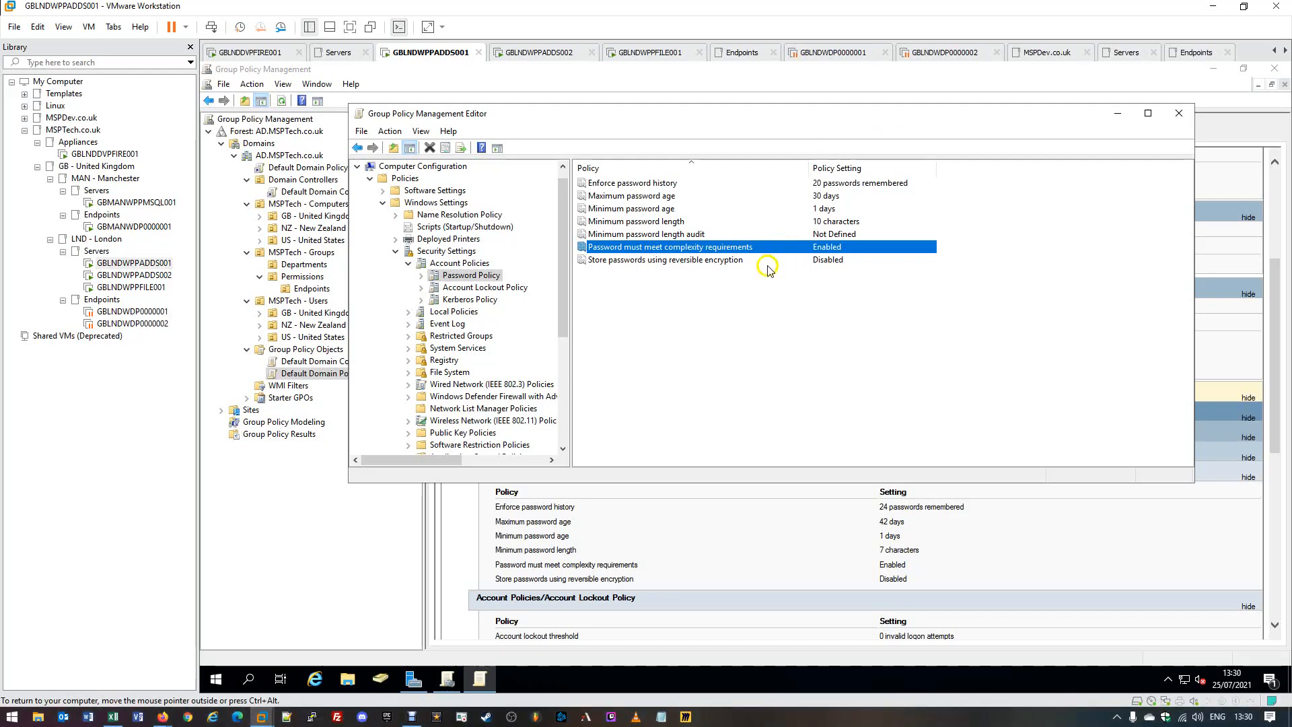
click(767, 264)
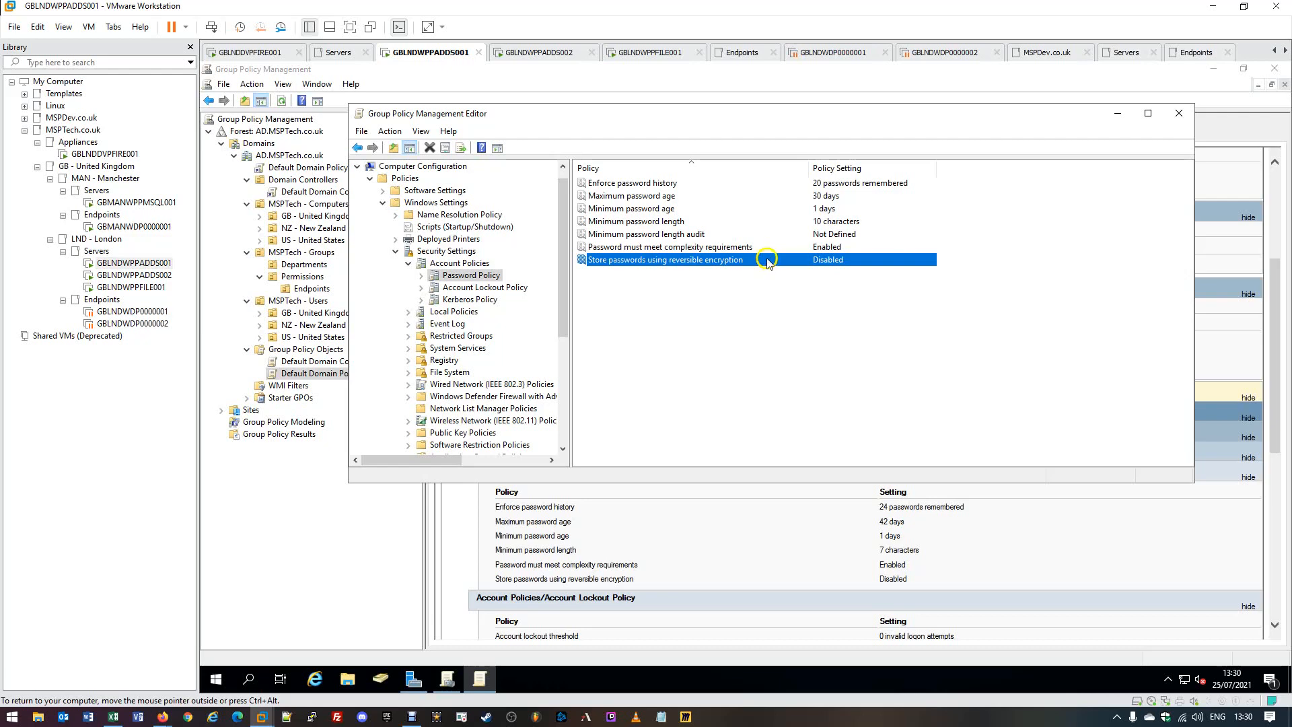
double_click(660, 248)
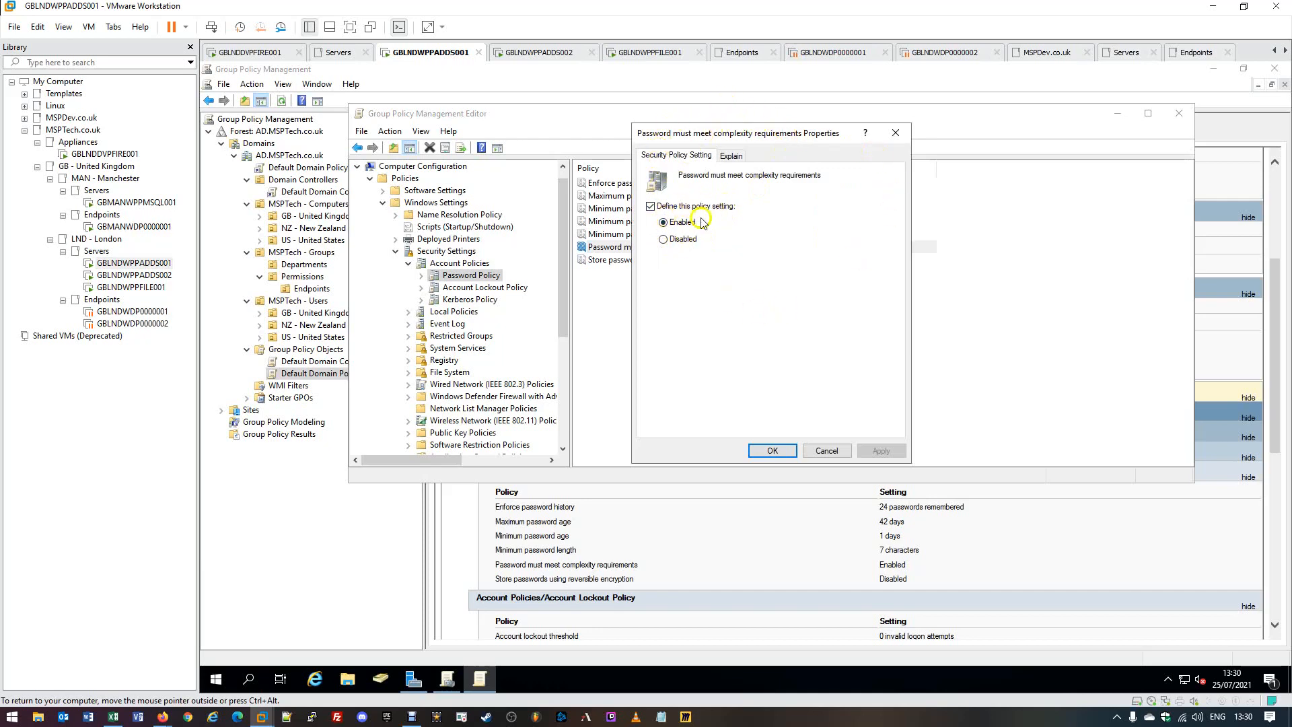
click(895, 133)
double_click(688, 263)
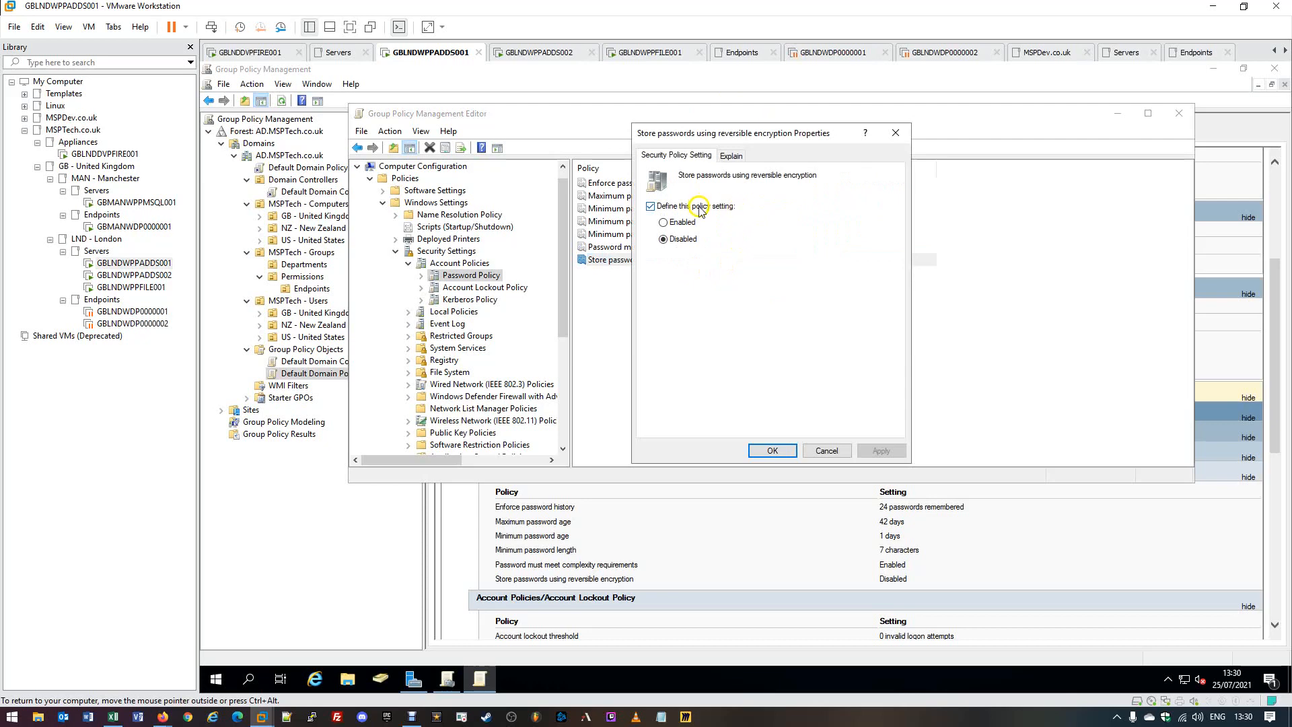
click(894, 132)
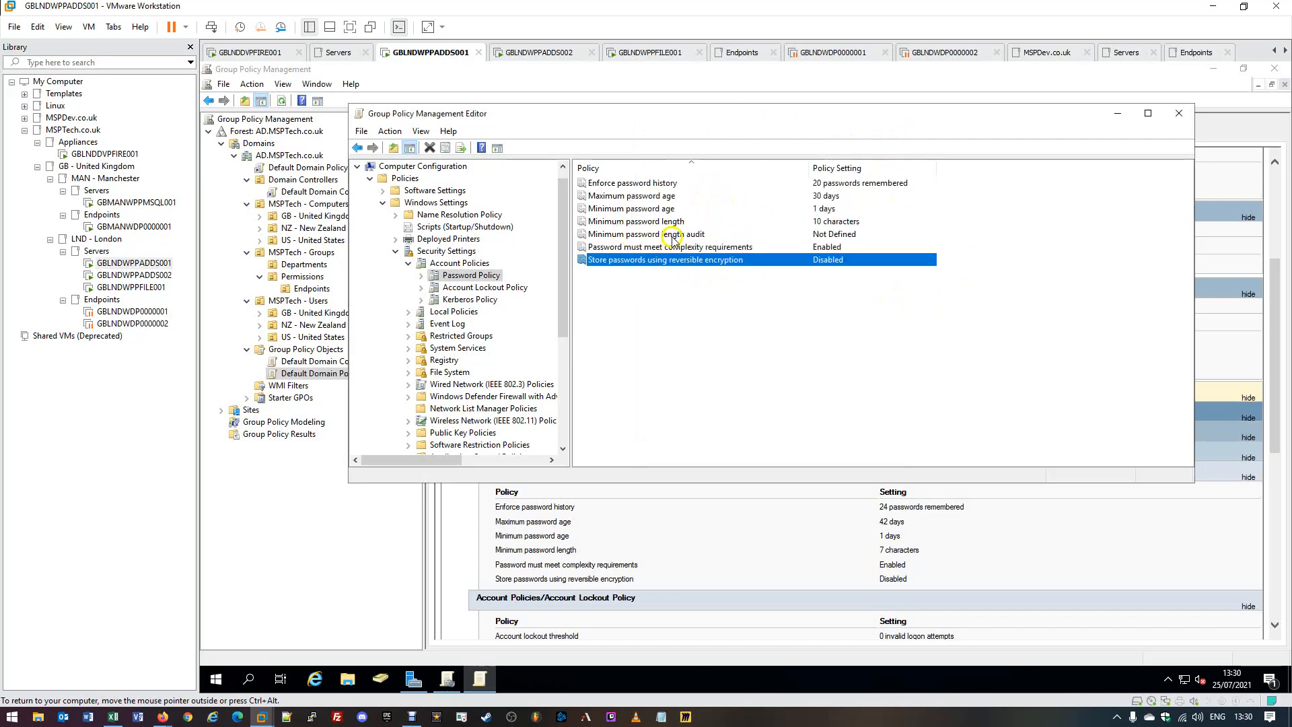
Glance over the history and length policies, then close the Group Policy Management Editor.
click(666, 185)
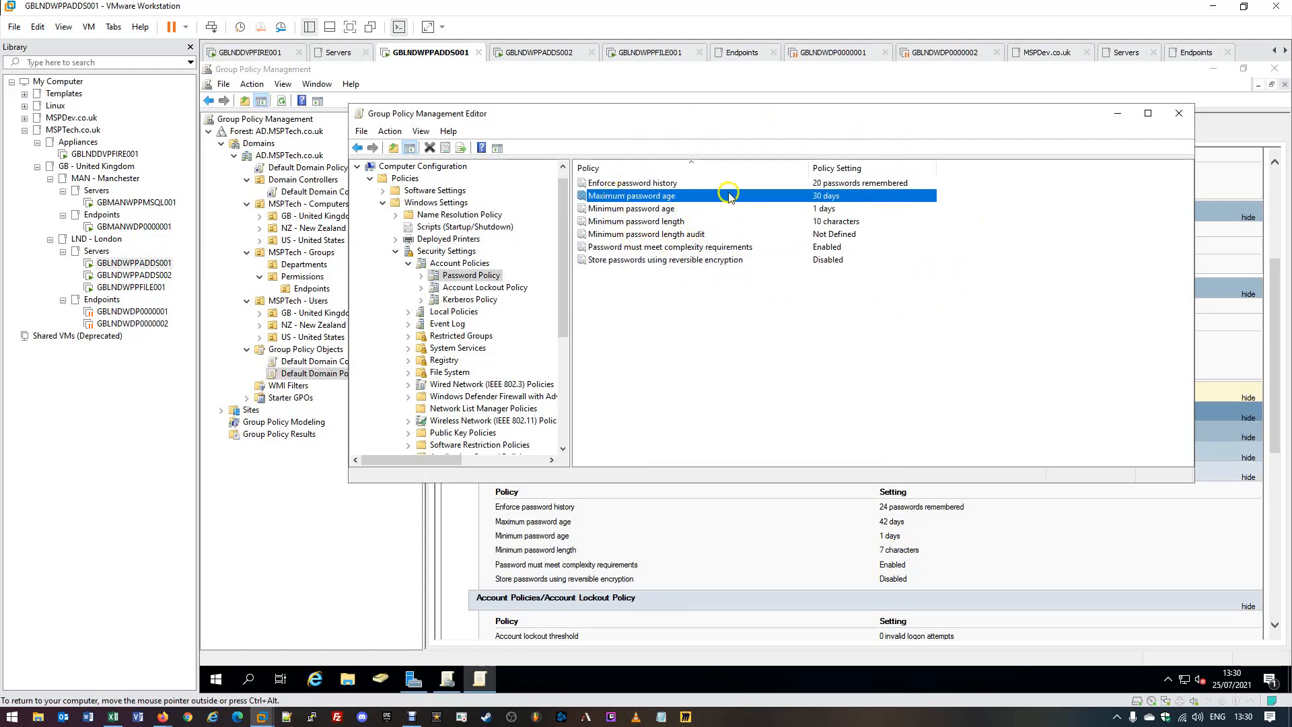
click(766, 231)
click(759, 221)
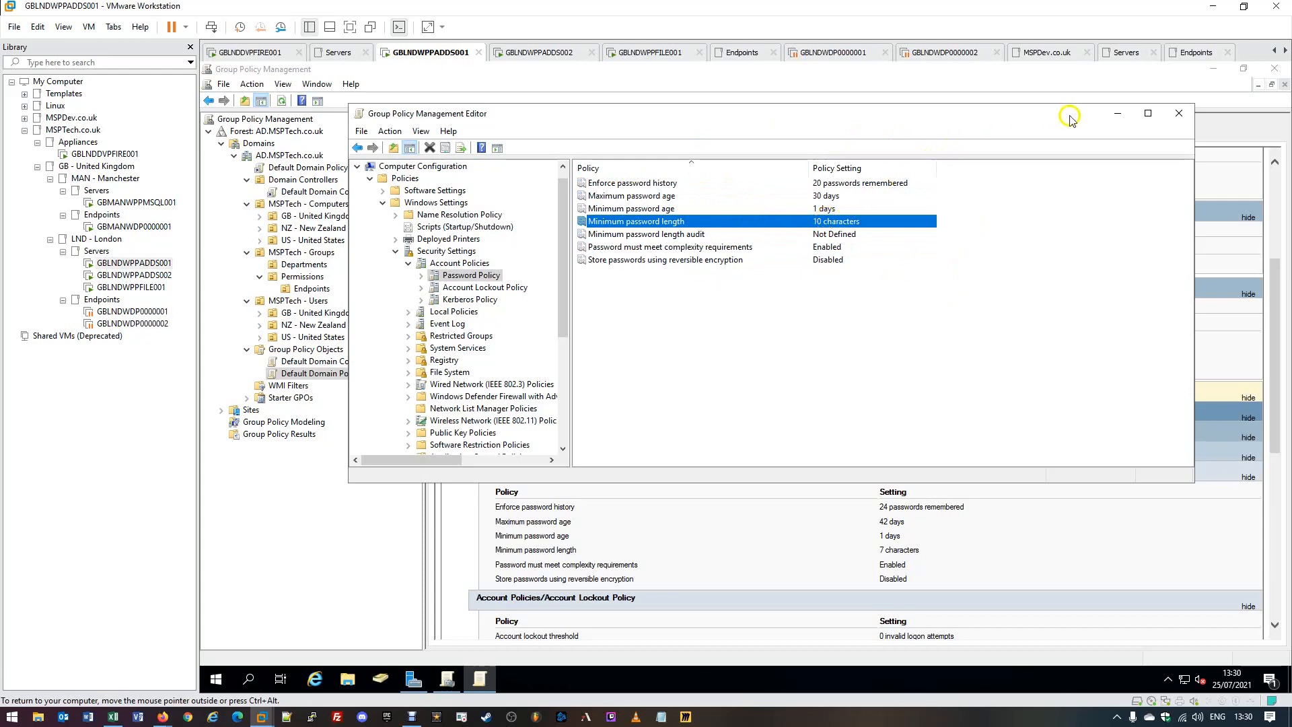
click(1179, 114)
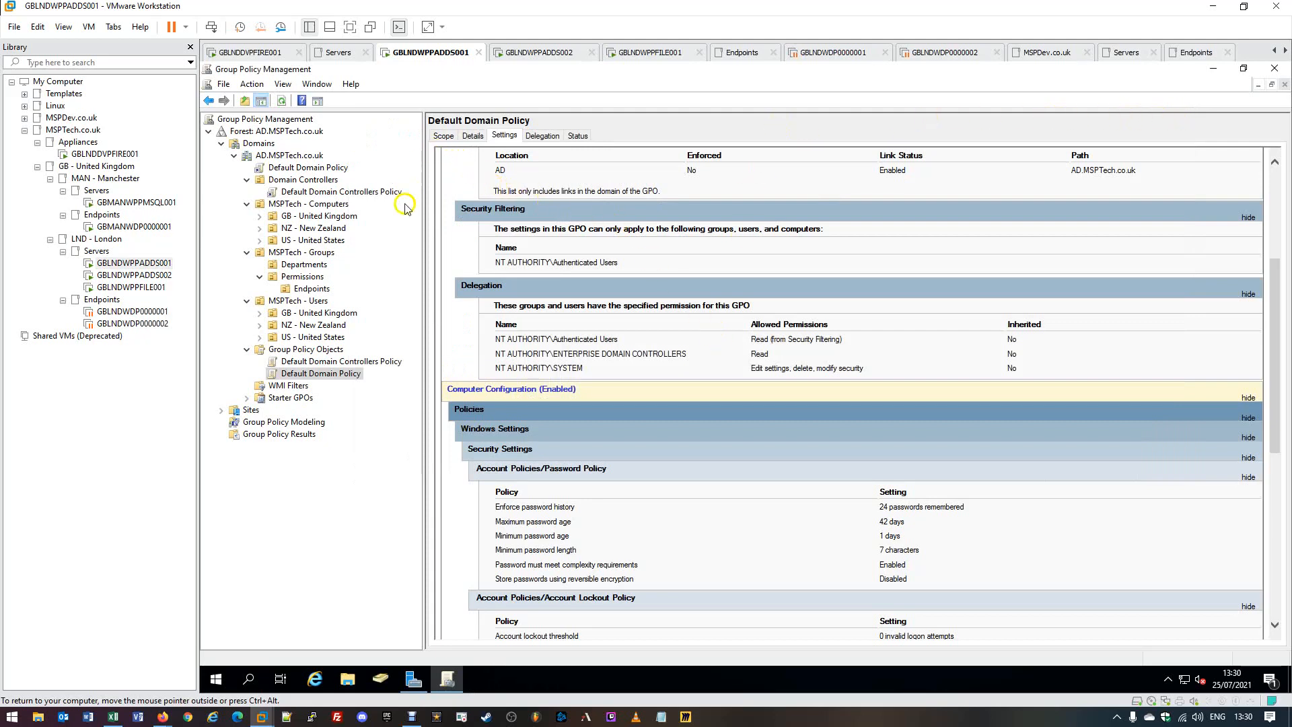
Refresh the Default Domain Policy report and confirm 20 remembered, 30-day maximum age, 10-character minimum.
right_click(311, 377)
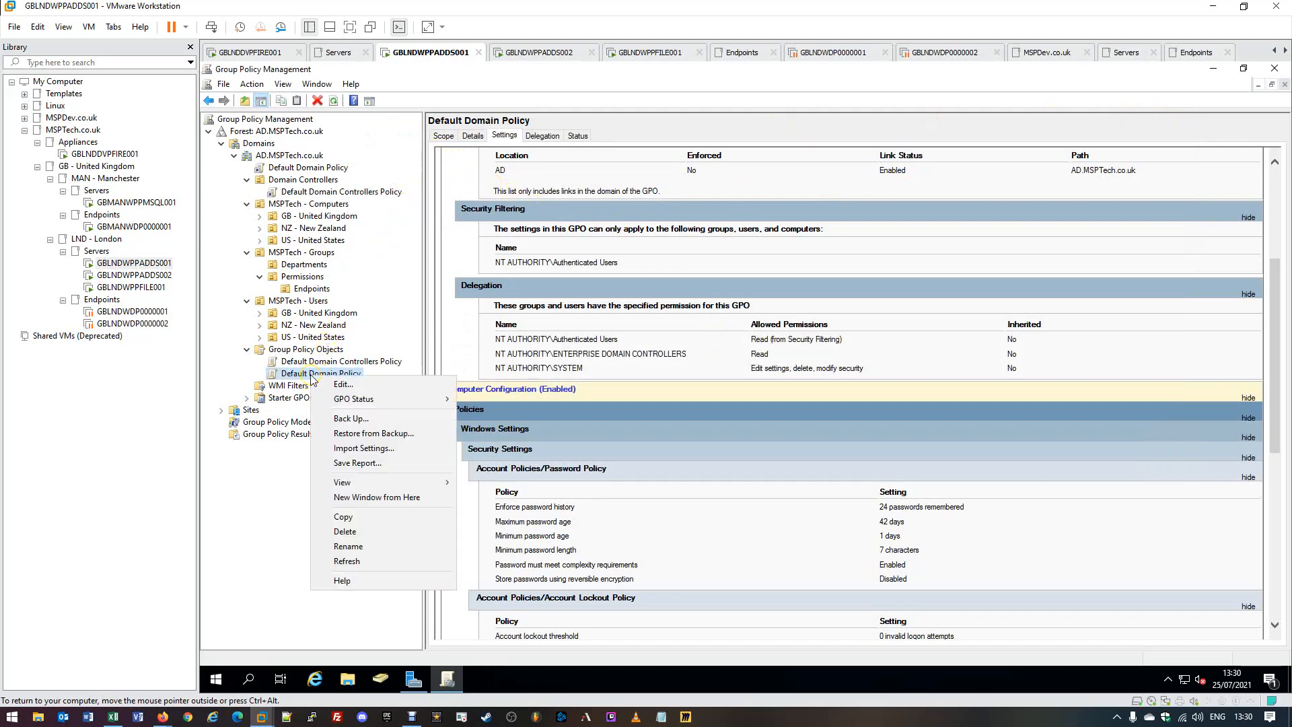
click(347, 561)
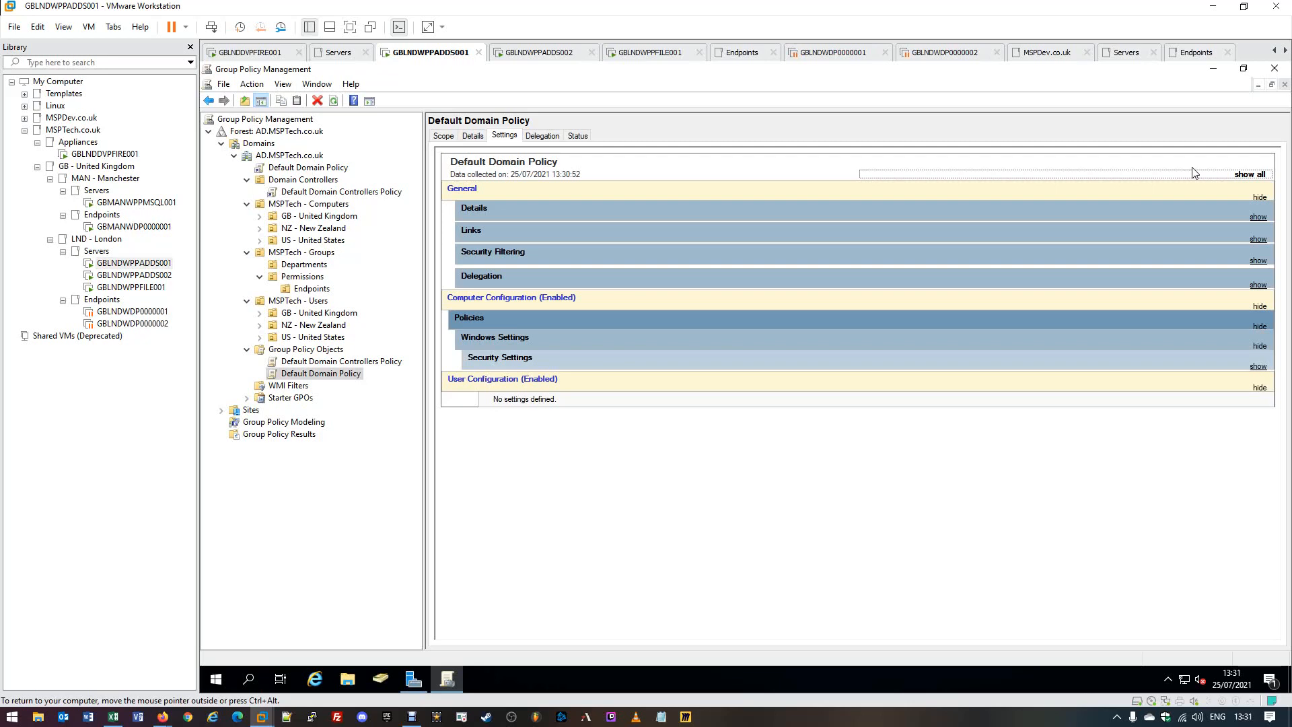
click(1244, 174)
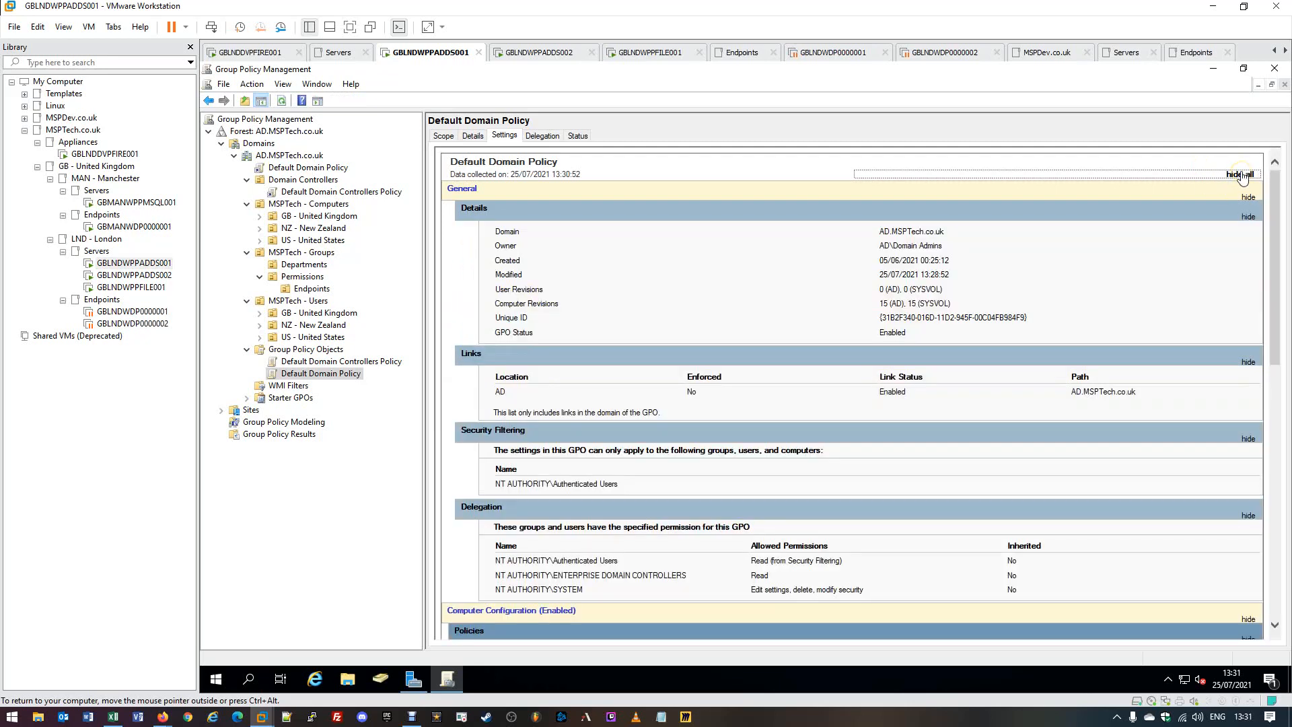
scroll(1061, 375, down, 5)
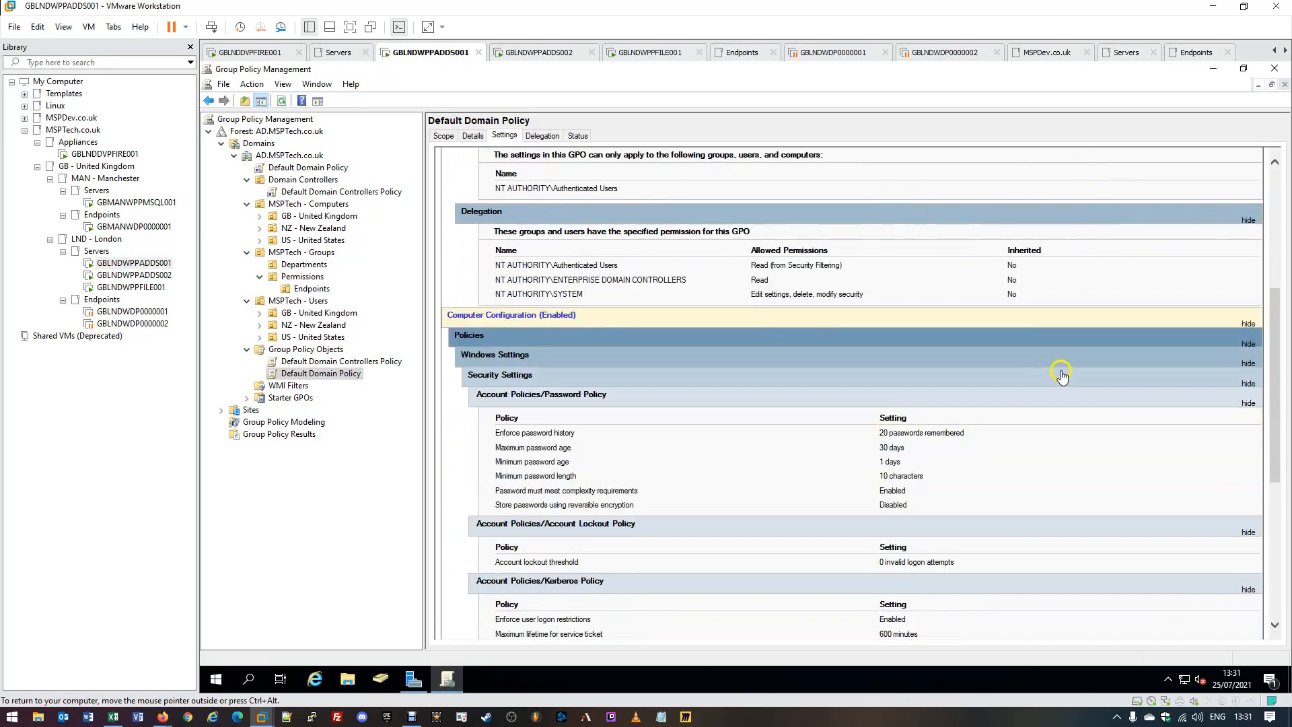
scroll(1061, 375, down, 3)
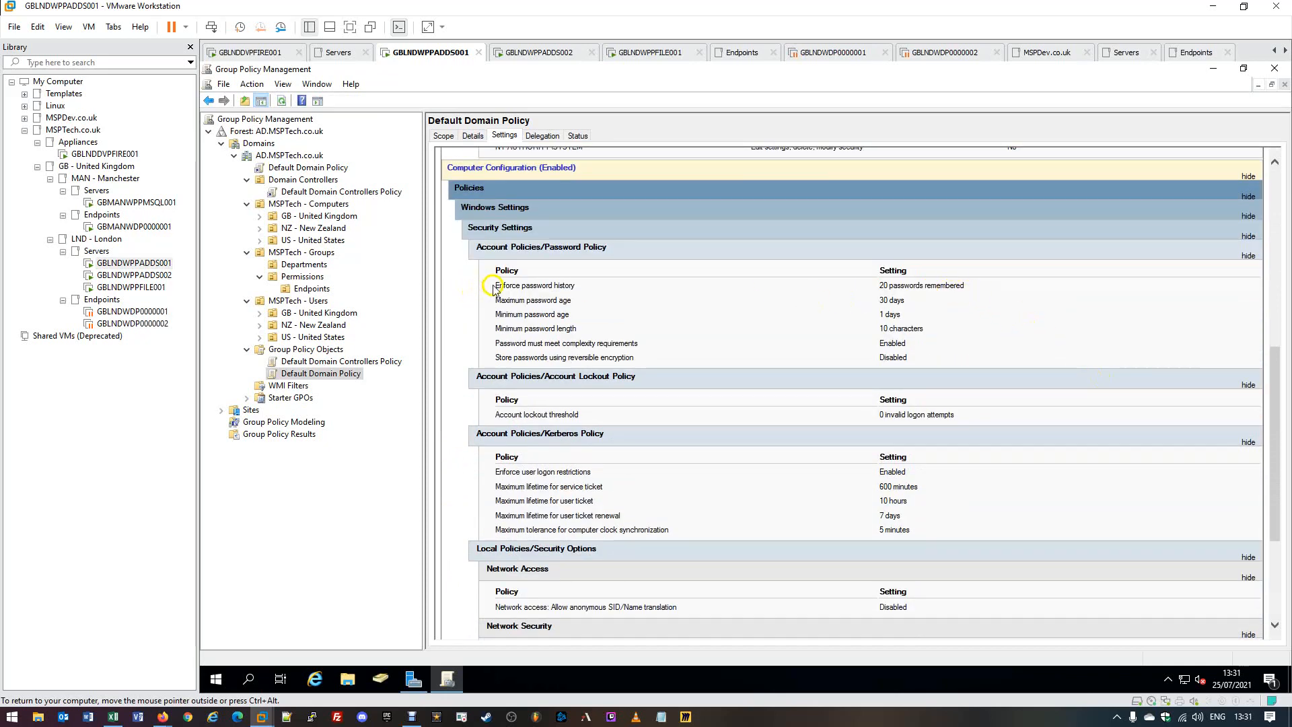
drag(493, 287, 969, 329)
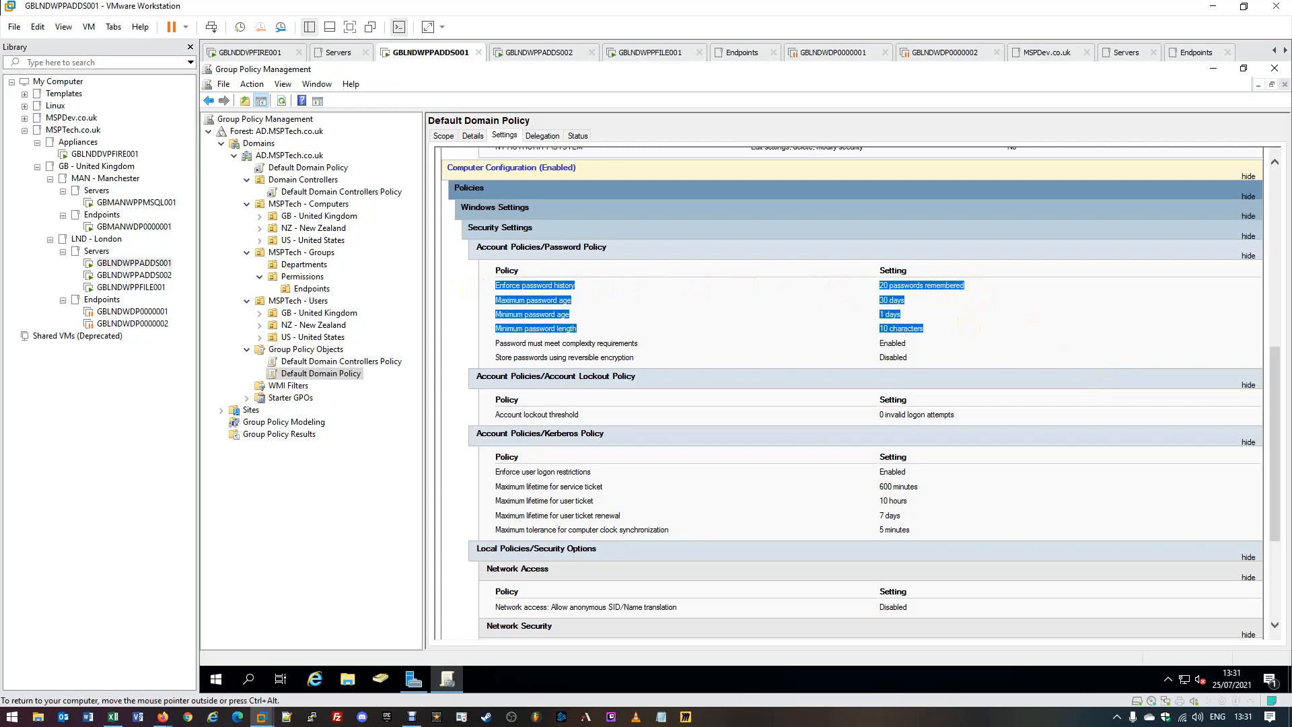
click(969, 329)
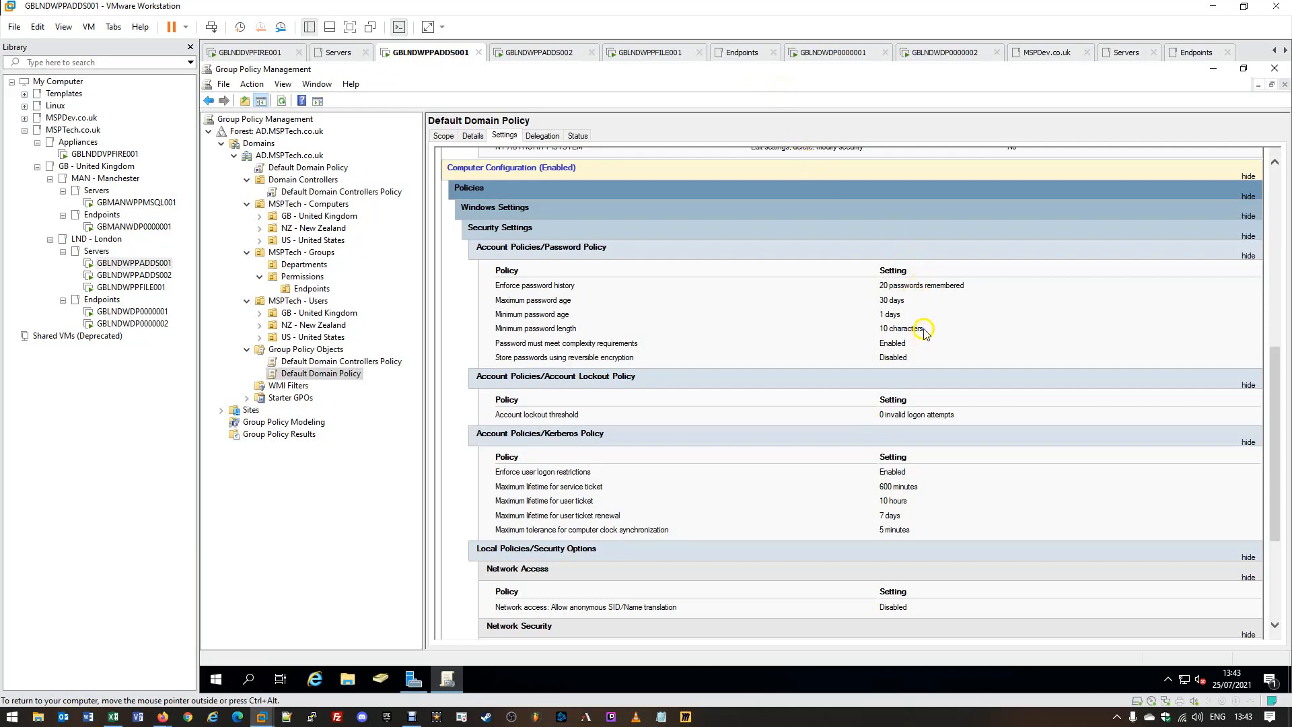
Sign in to GBLNDWDP0000002 with the user's password and acknowledge the expired-password notice.
click(144, 324)
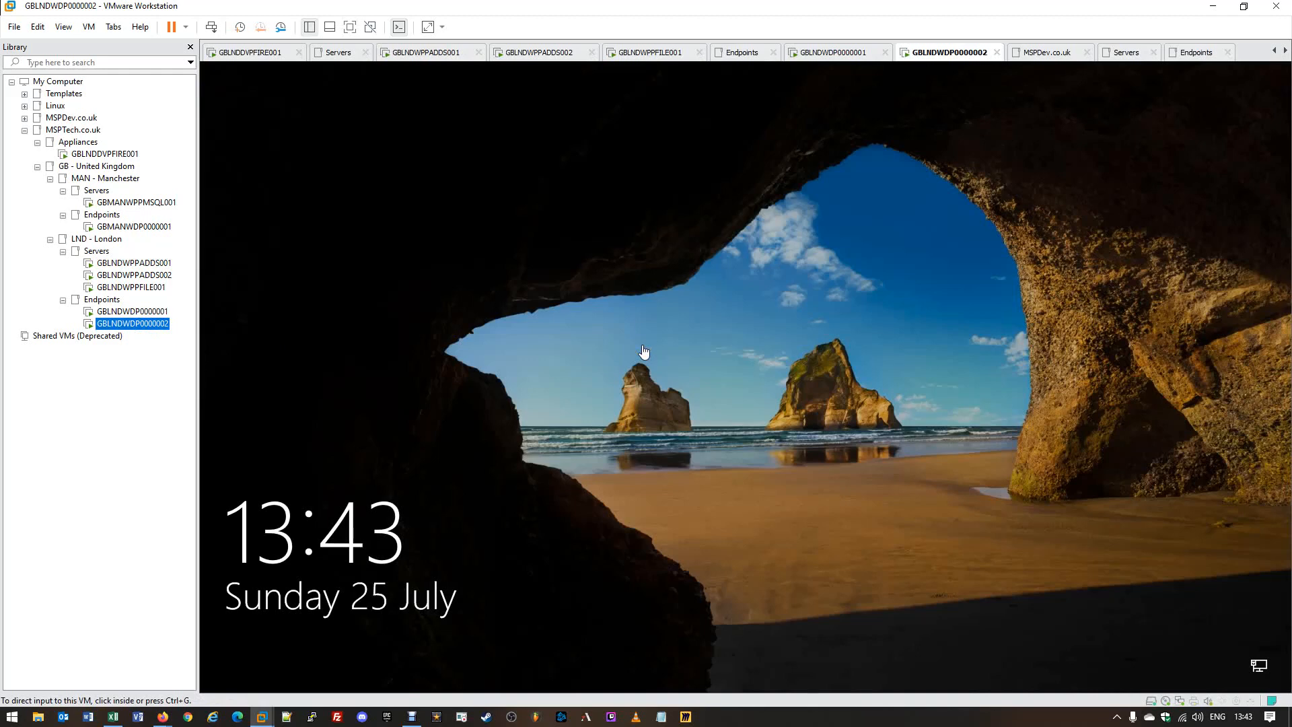
click(644, 349)
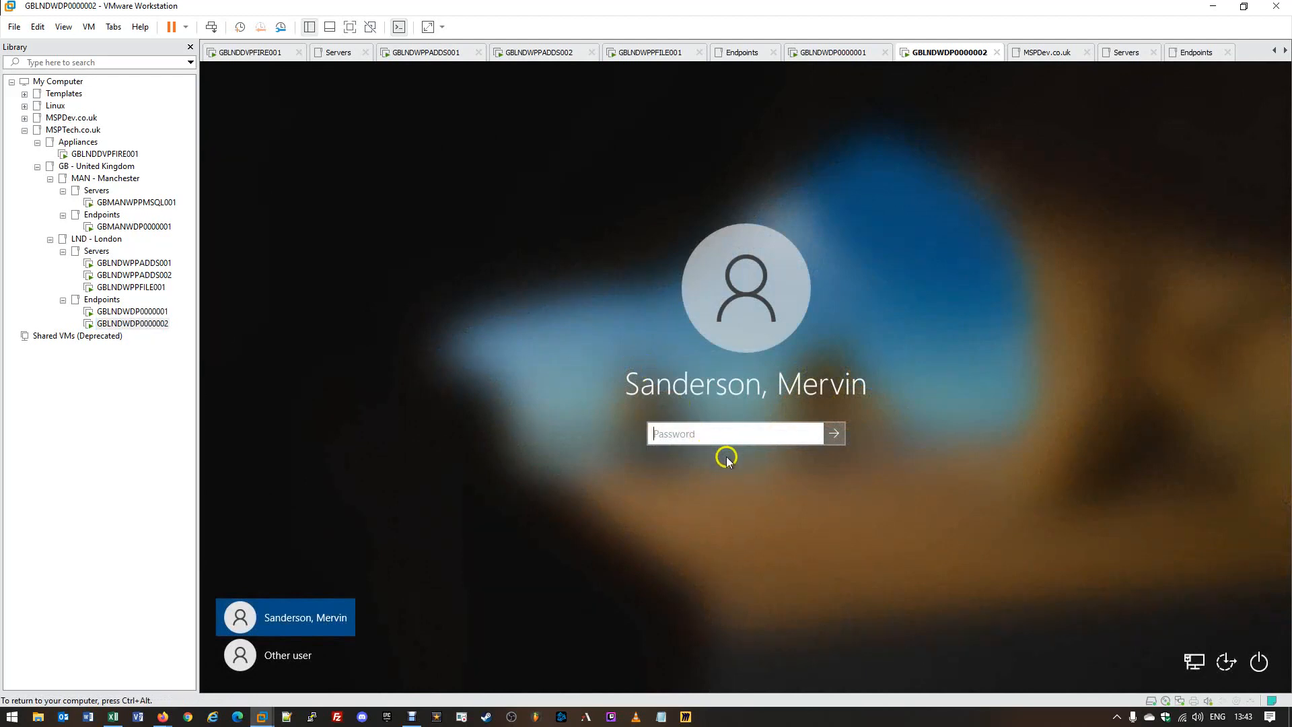
text(****)
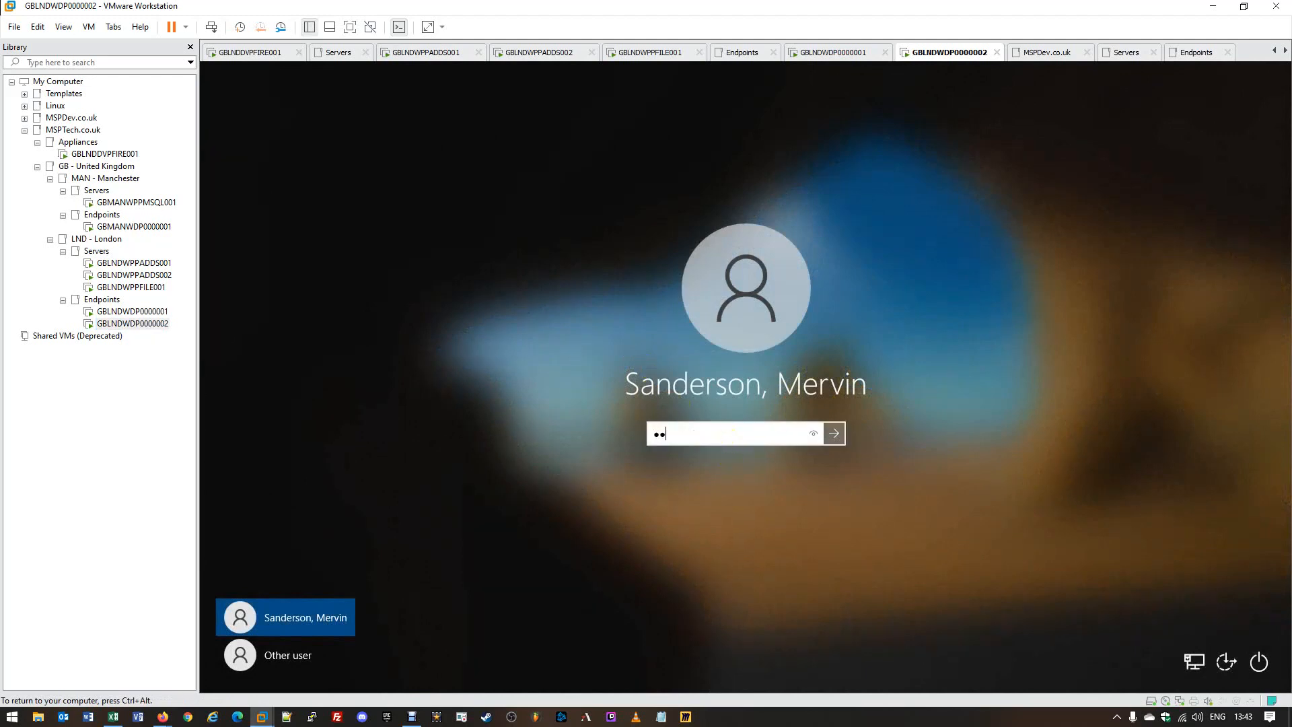
text(*********)
key(Return)
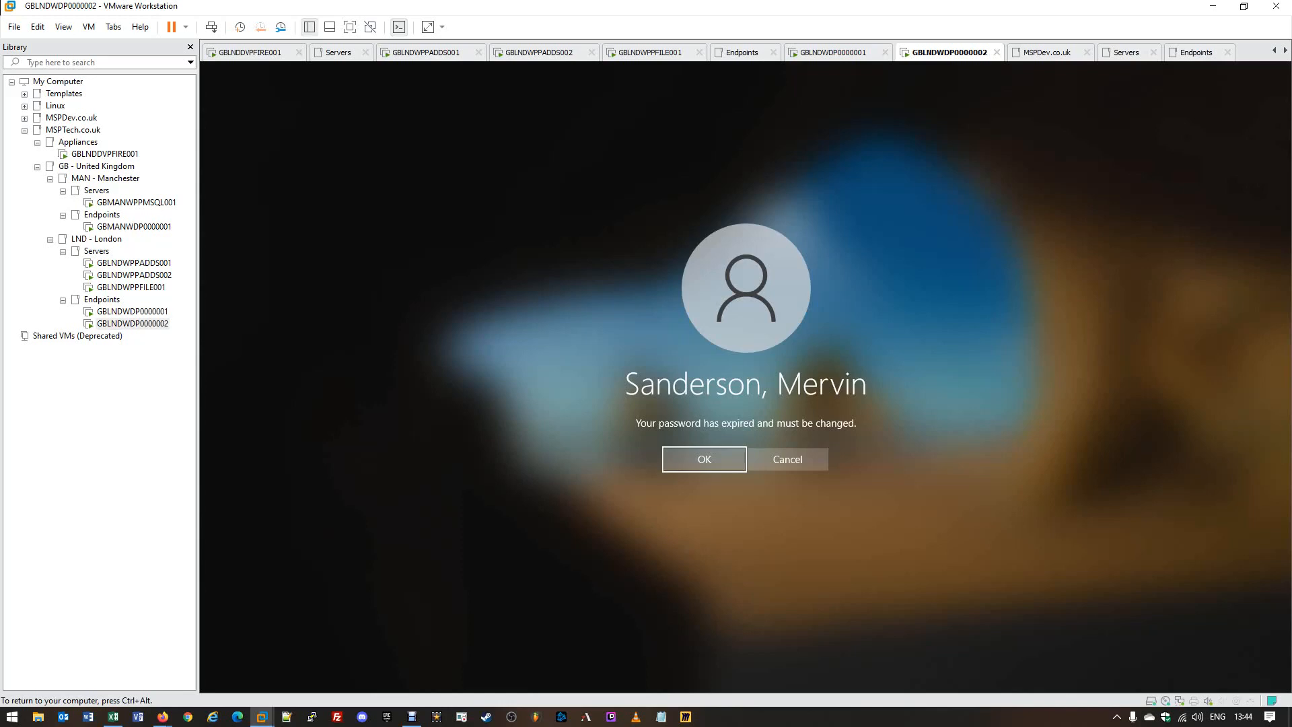
click(701, 459)
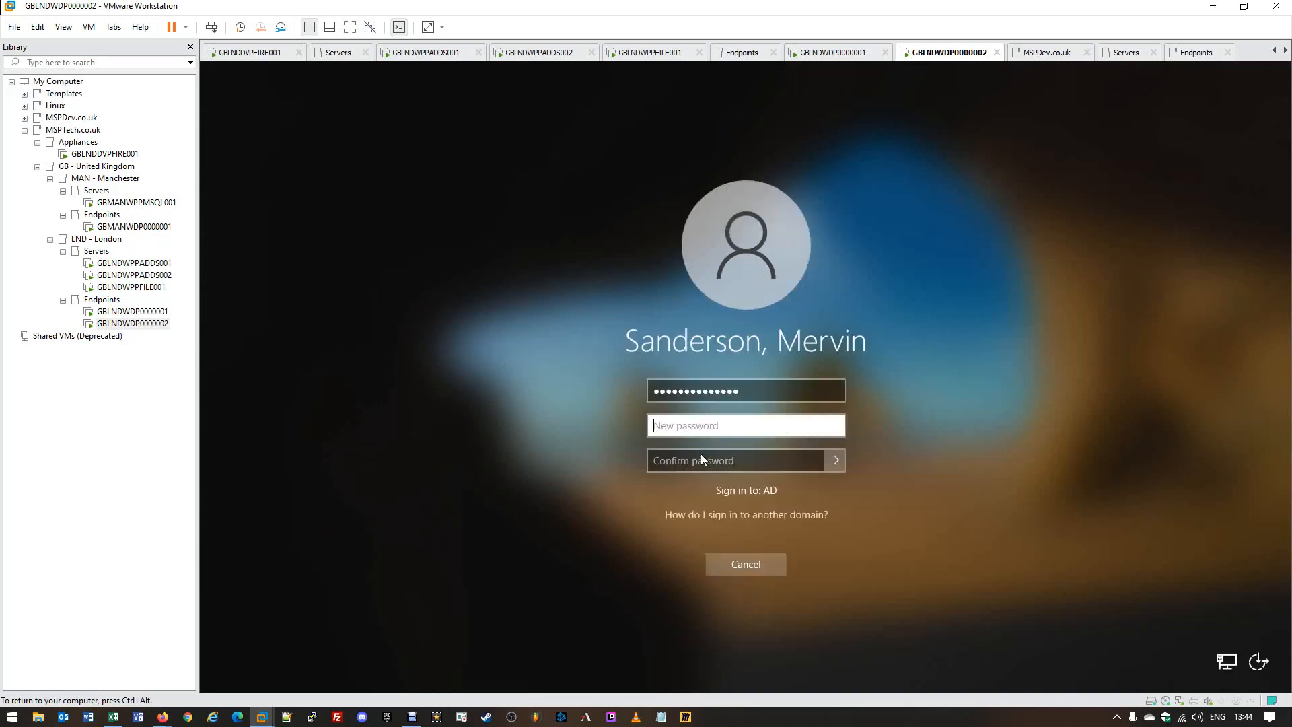
Enter a new password and its confirmation and submit, which the domain rejects.
click(700, 459)
click(807, 426)
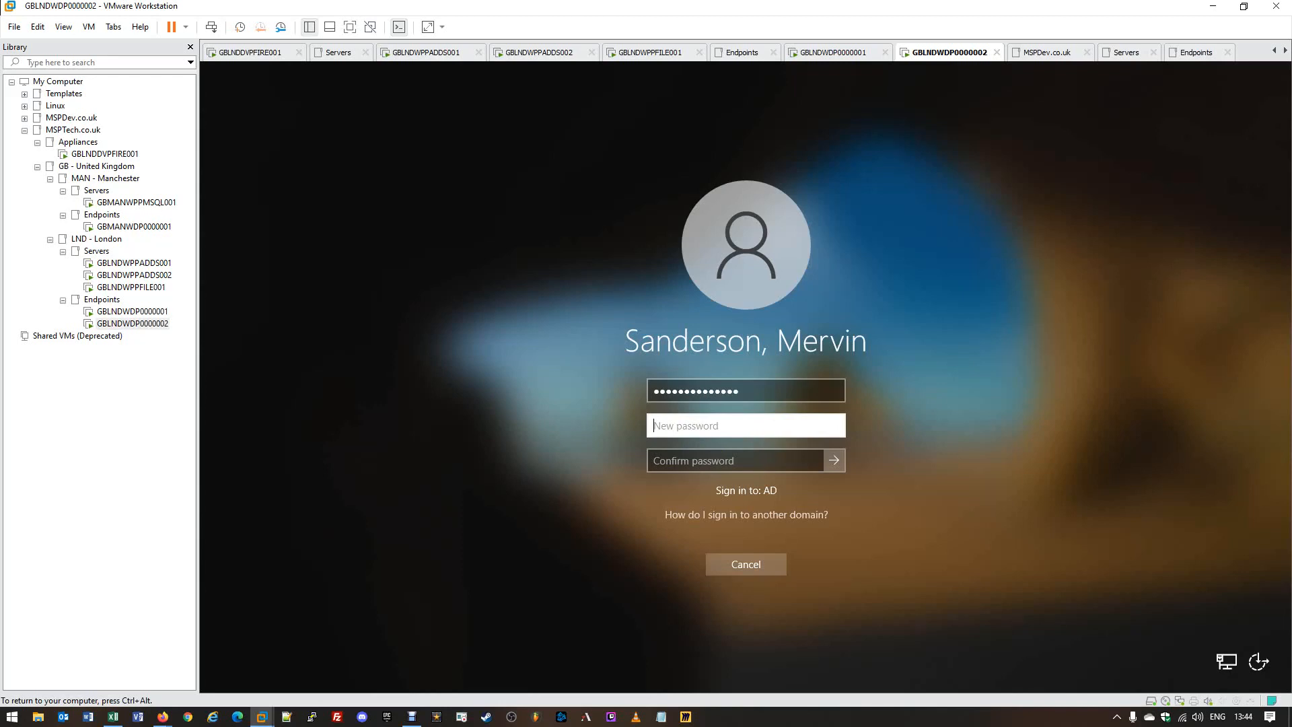
text(•••••••••)
key(Tab)
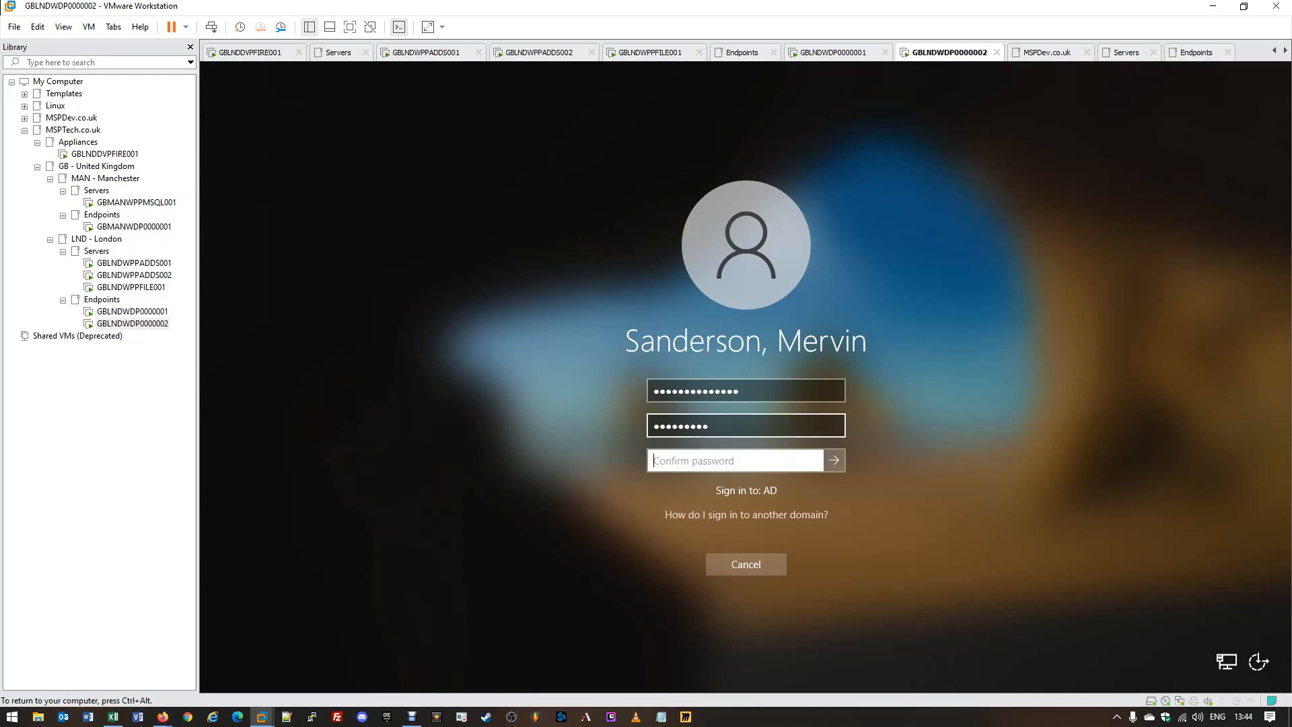
text(•••••••••)
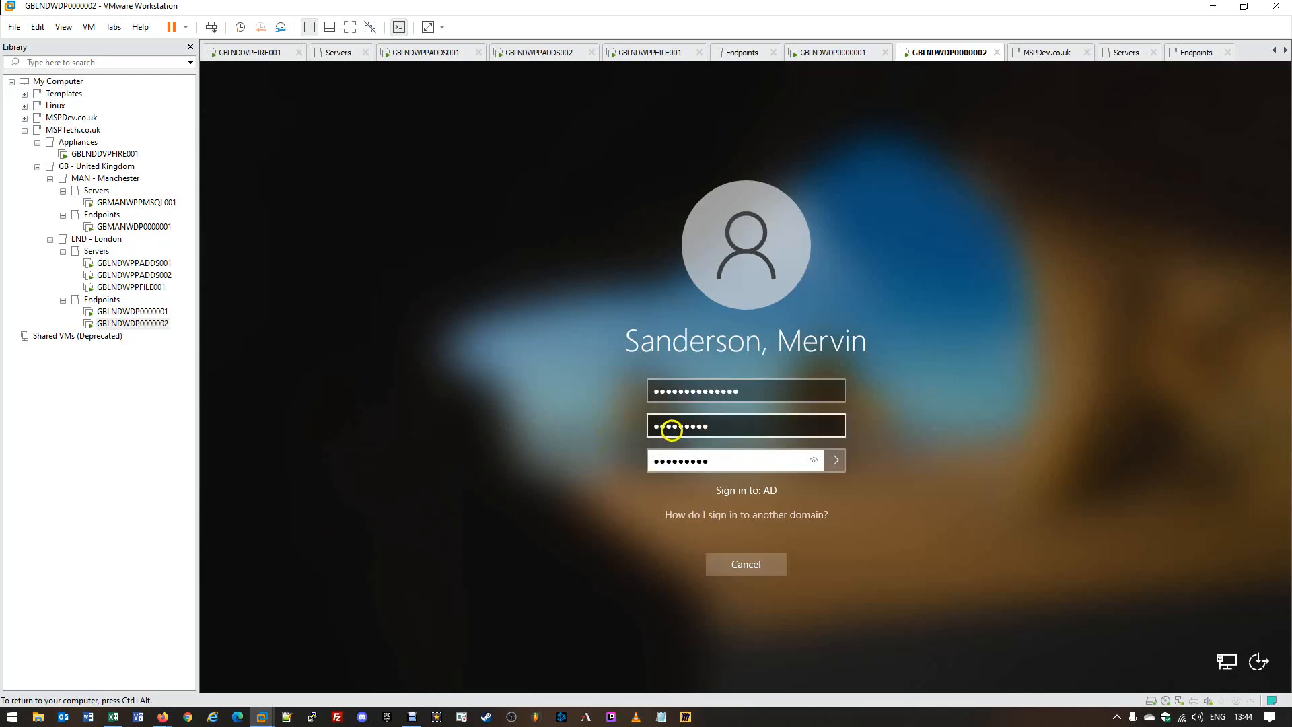
click(836, 461)
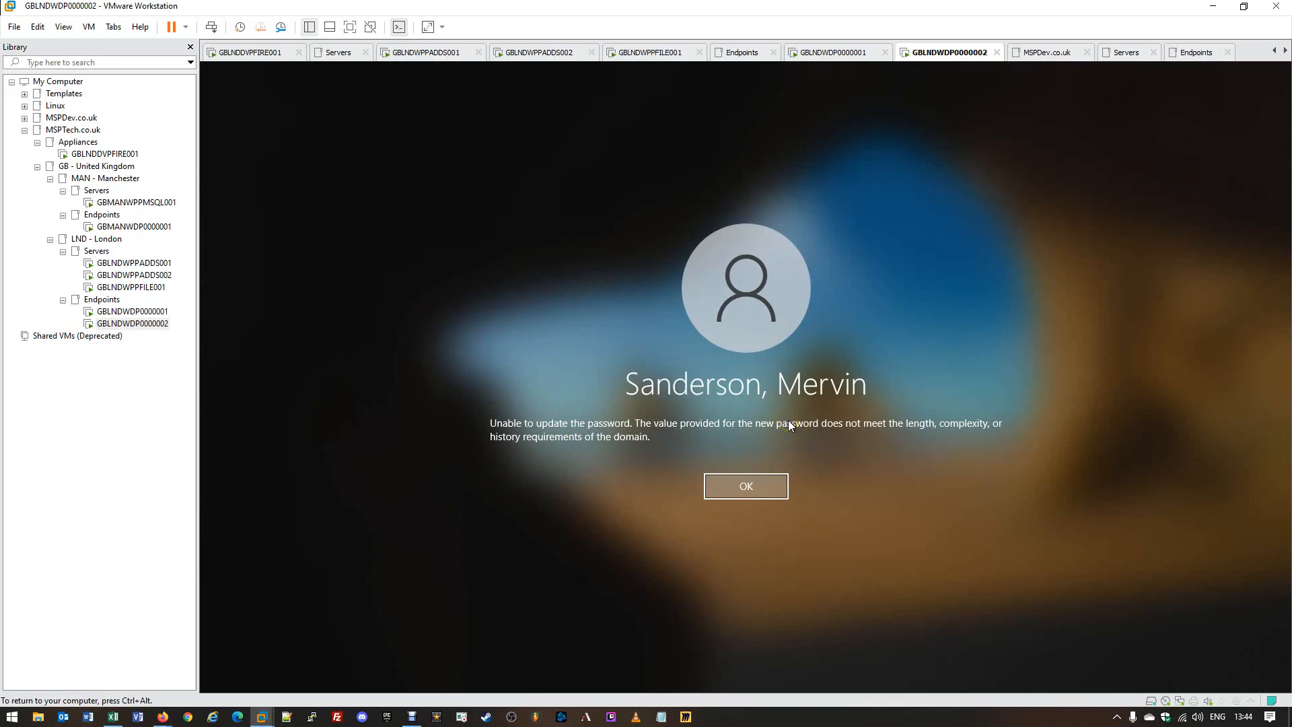
Dismiss the rejection, re-enter the old password plus a compliant new password twice, and submit.
click(757, 487)
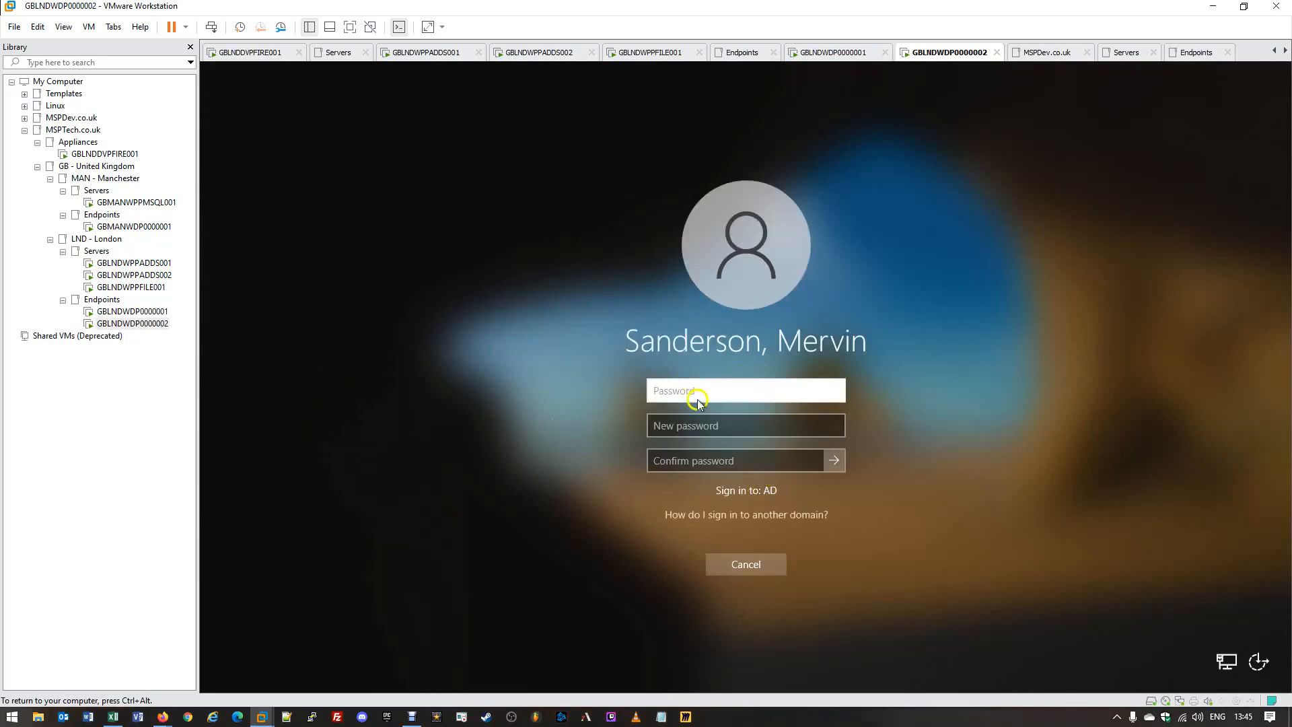
click(762, 392)
click(758, 392)
text(••••••••••••••)
key(Tab)
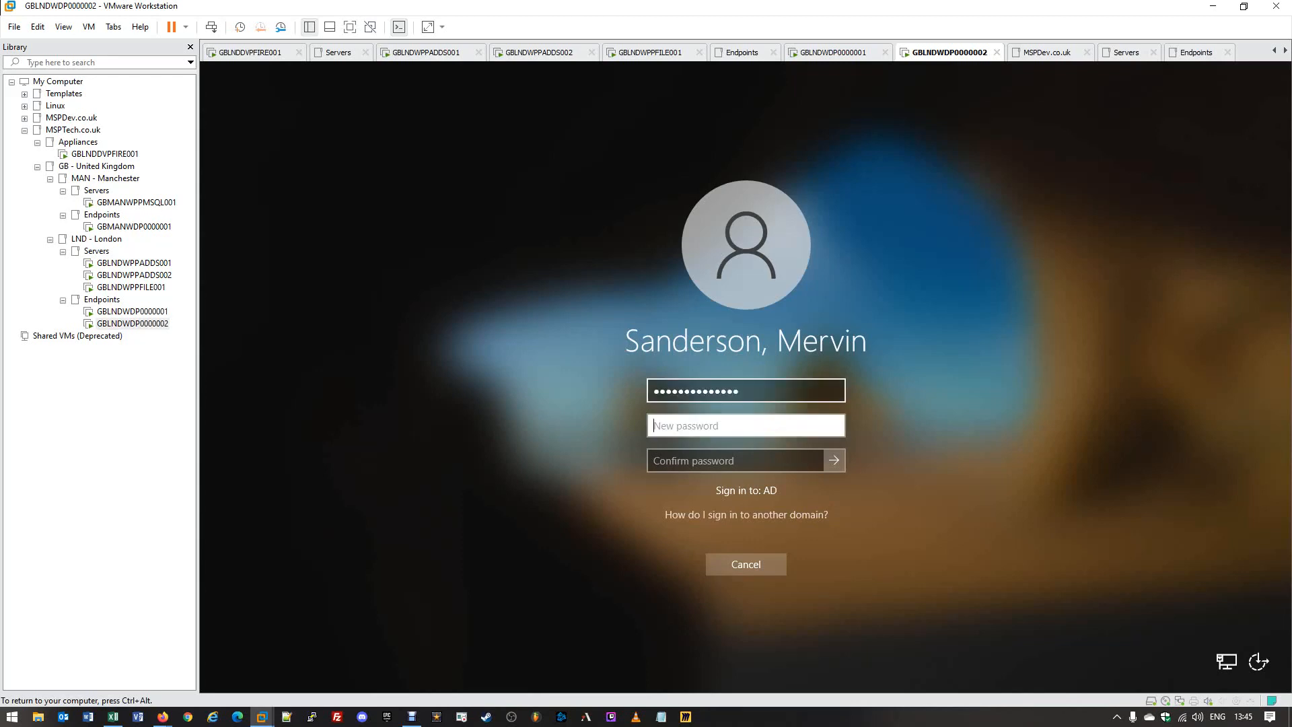
text(••••••••••)
key(Tab)
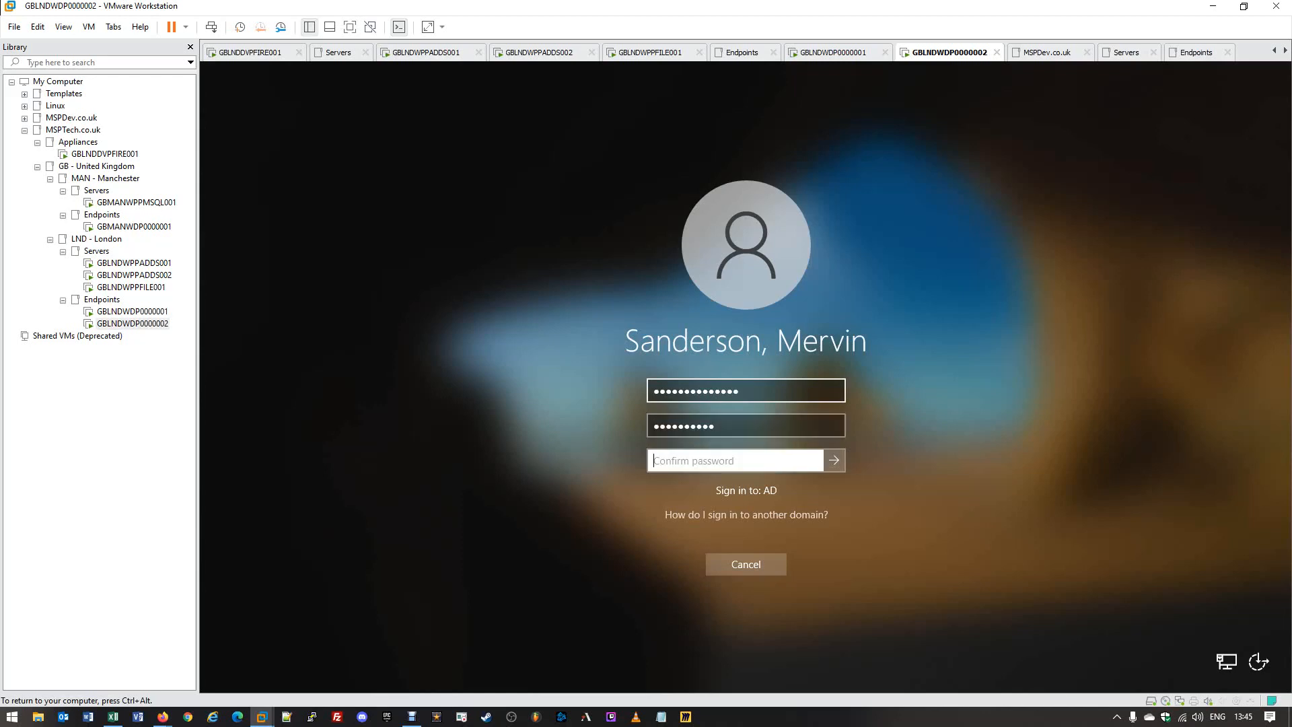
text(••••••••••)
key(shift+Left)
key(shift+Left)
key(shift+Left)
key(shift+Left)
key(shift+Left)
key(shift+Left)
key(shift+Left)
key(shift+Left)
key(shift+Left)
key(shift+Left)
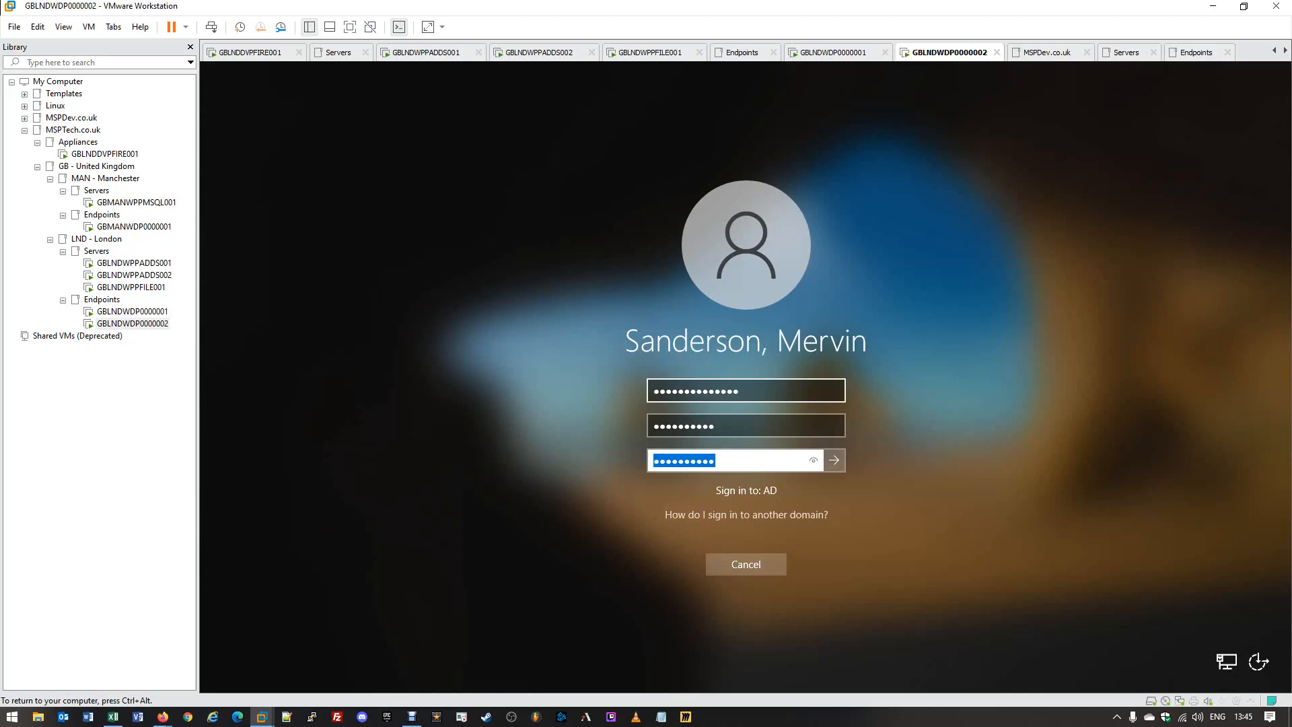
key(Right)
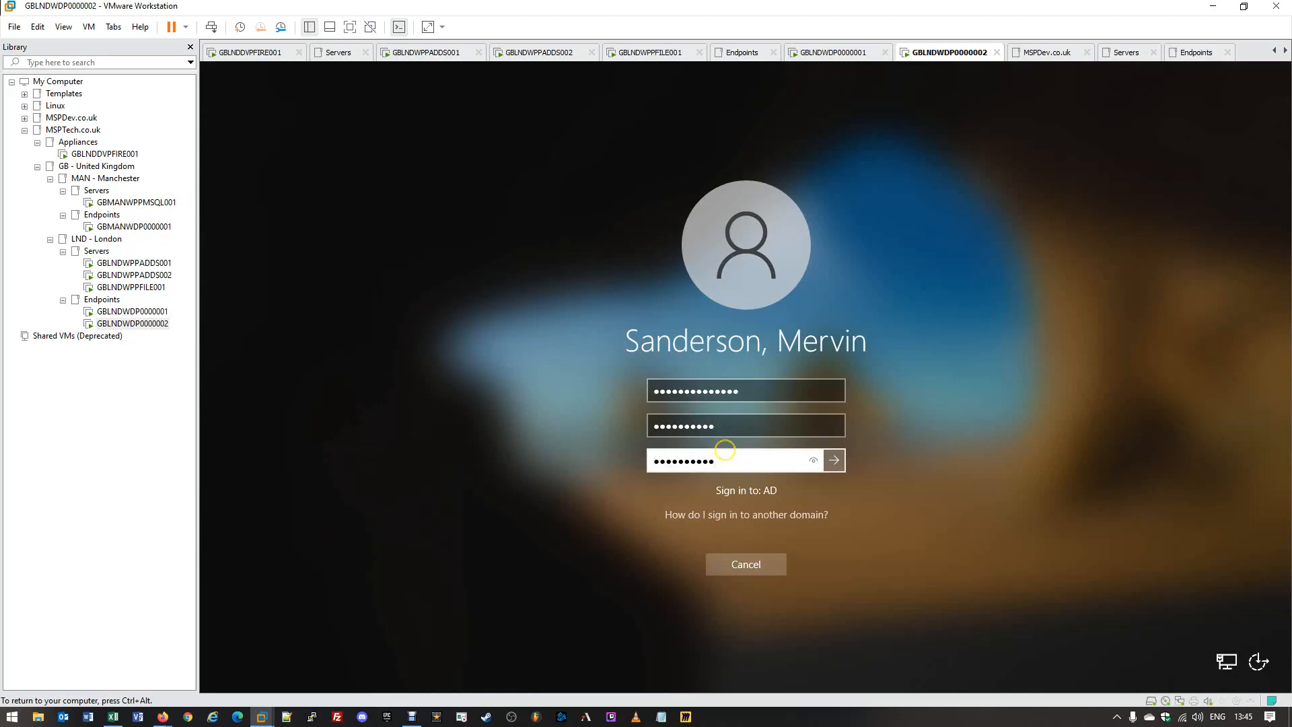
click(833, 461)
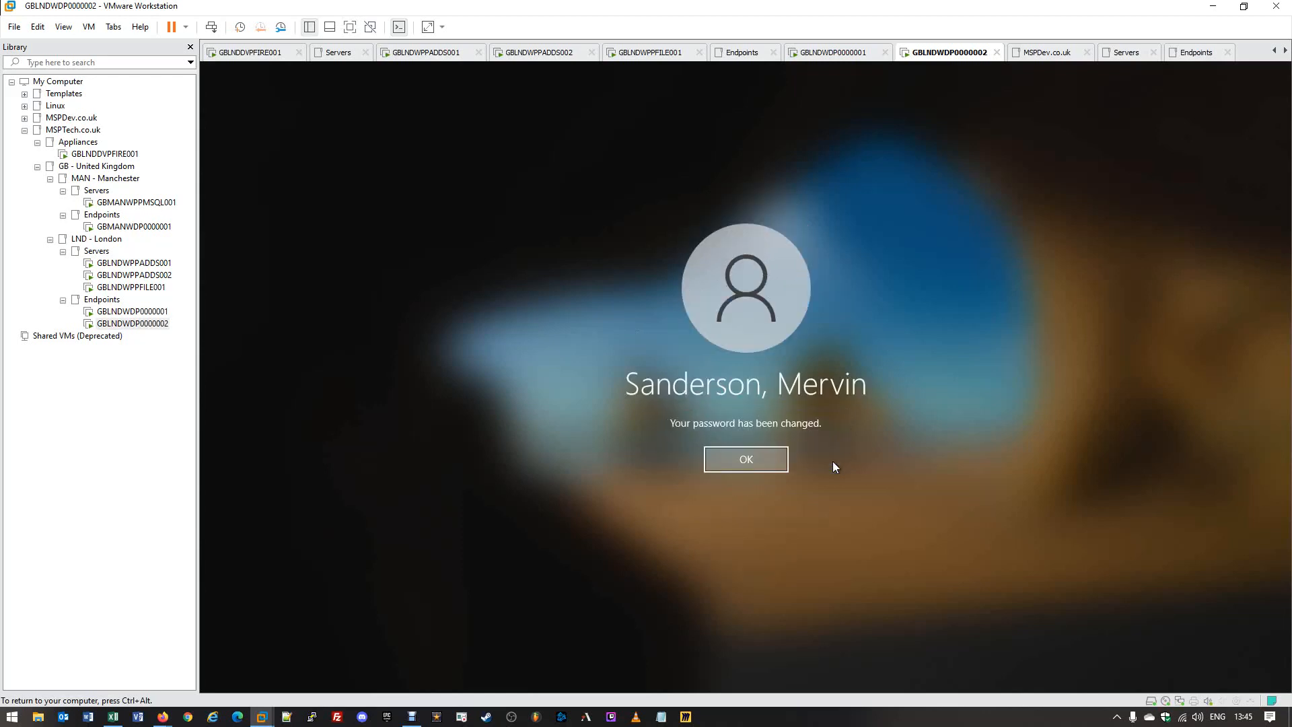
Dismiss the password-changed message, check the 1-day Minimum password age, then return to GBLNDWDP0000002.
click(712, 461)
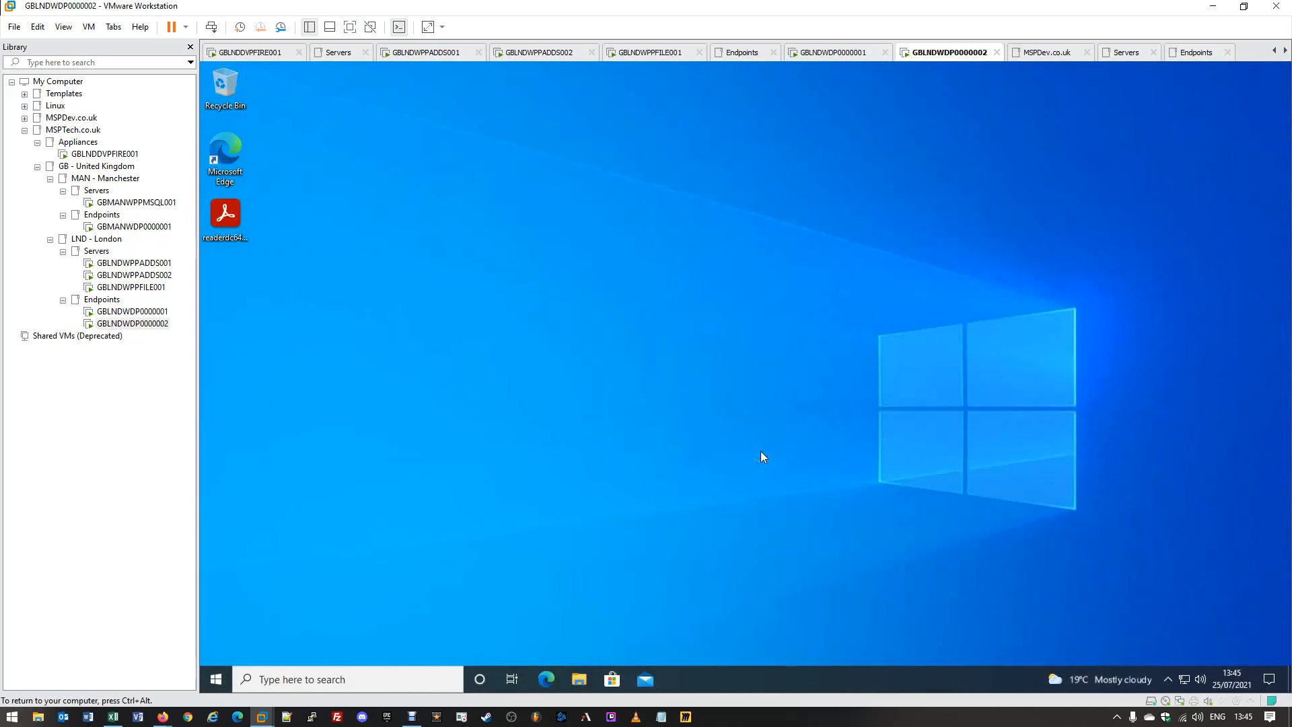
click(125, 271)
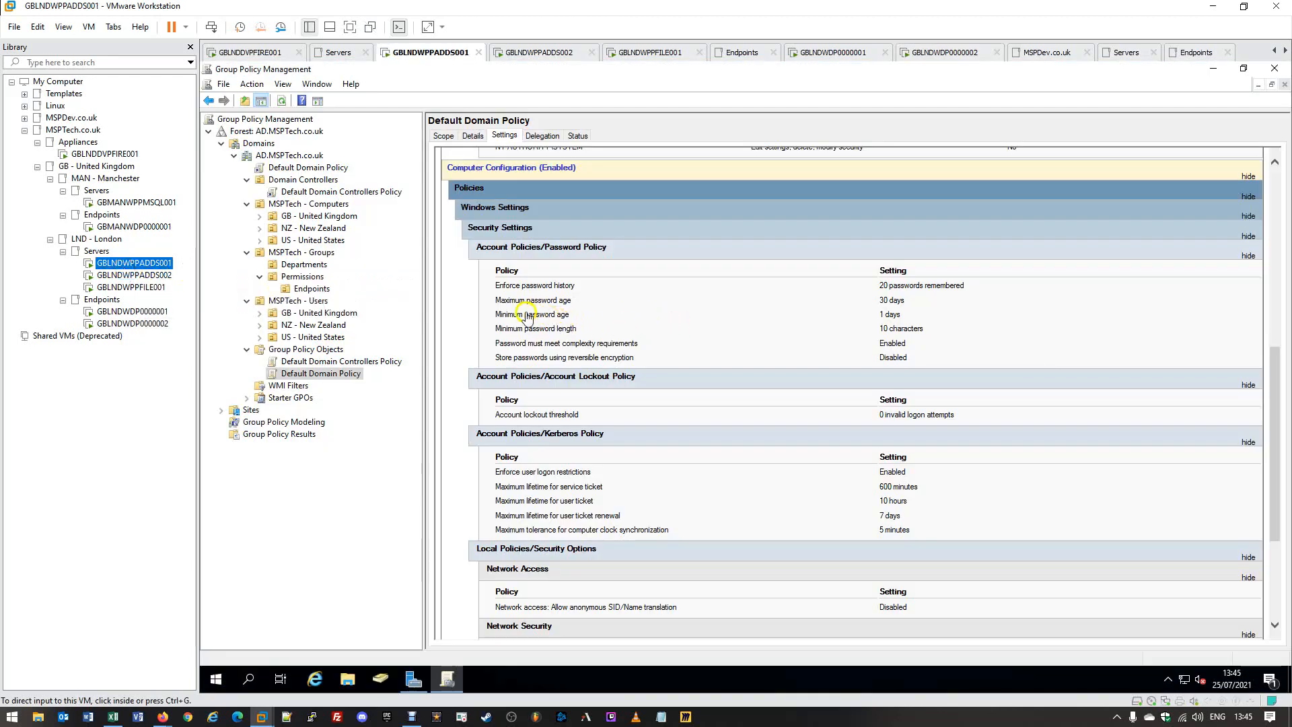
drag(527, 316, 902, 314)
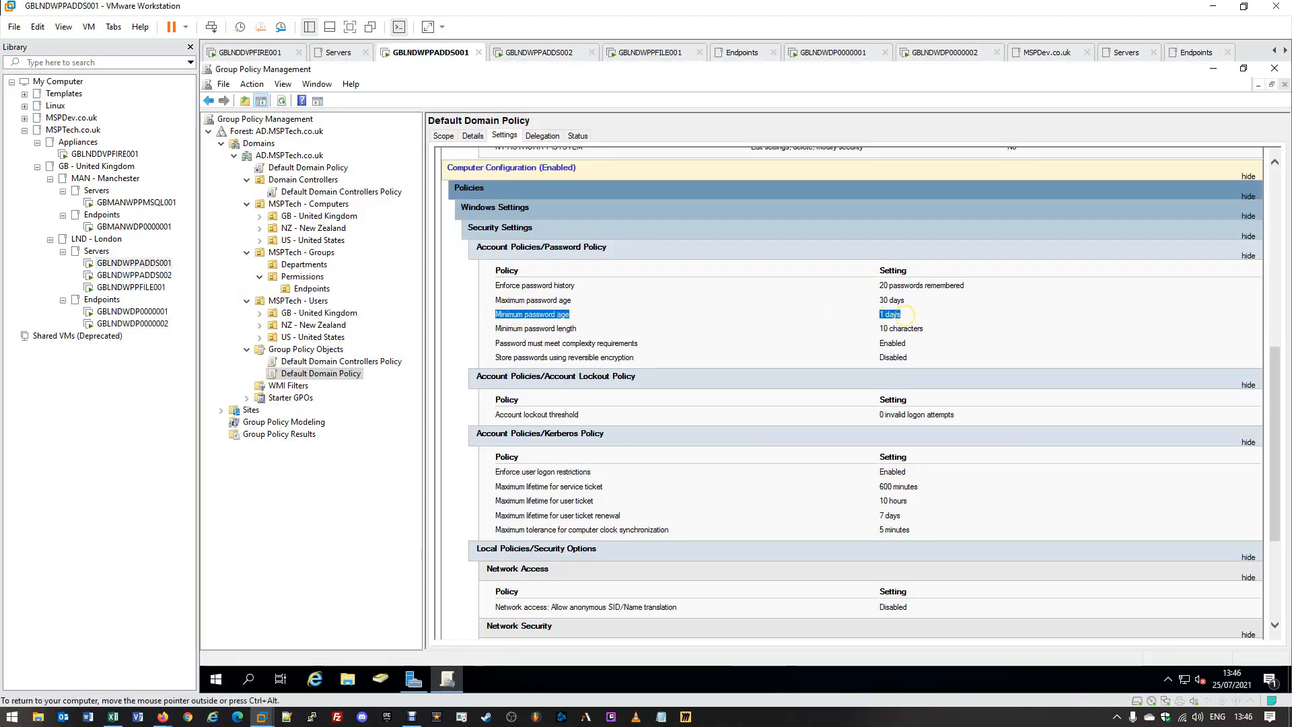
click(901, 314)
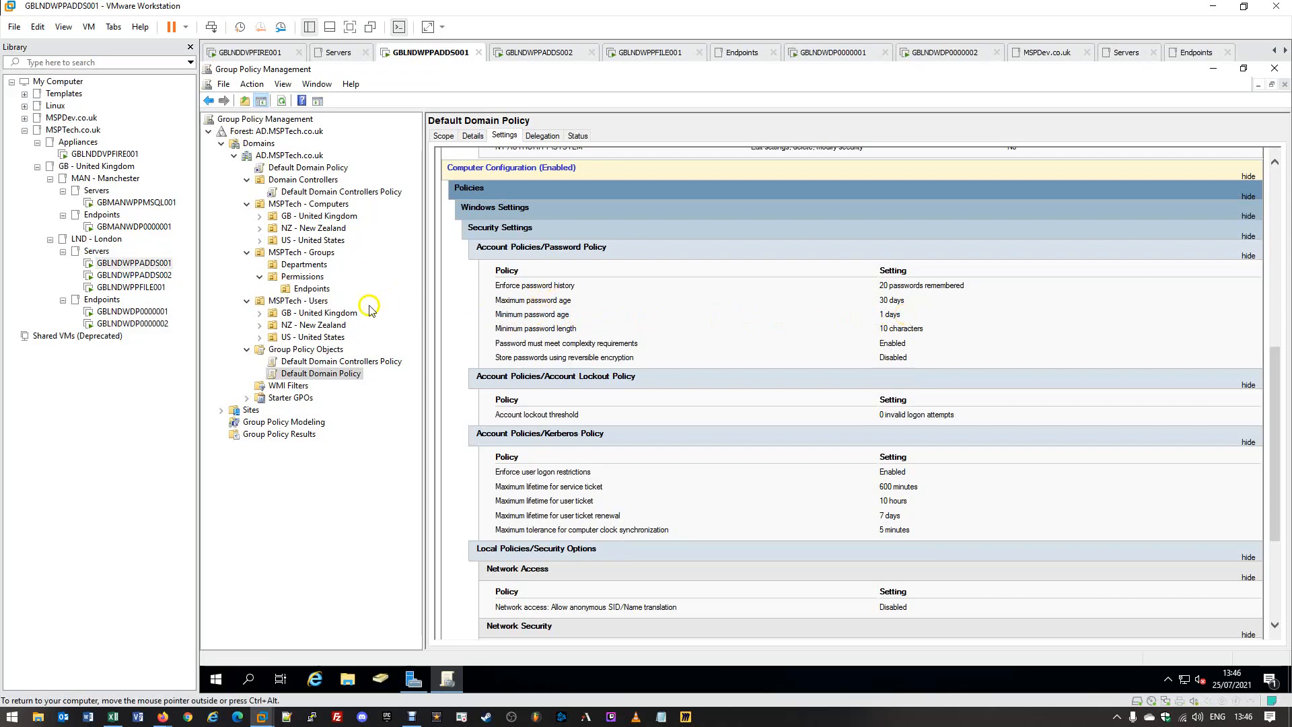
double_click(138, 324)
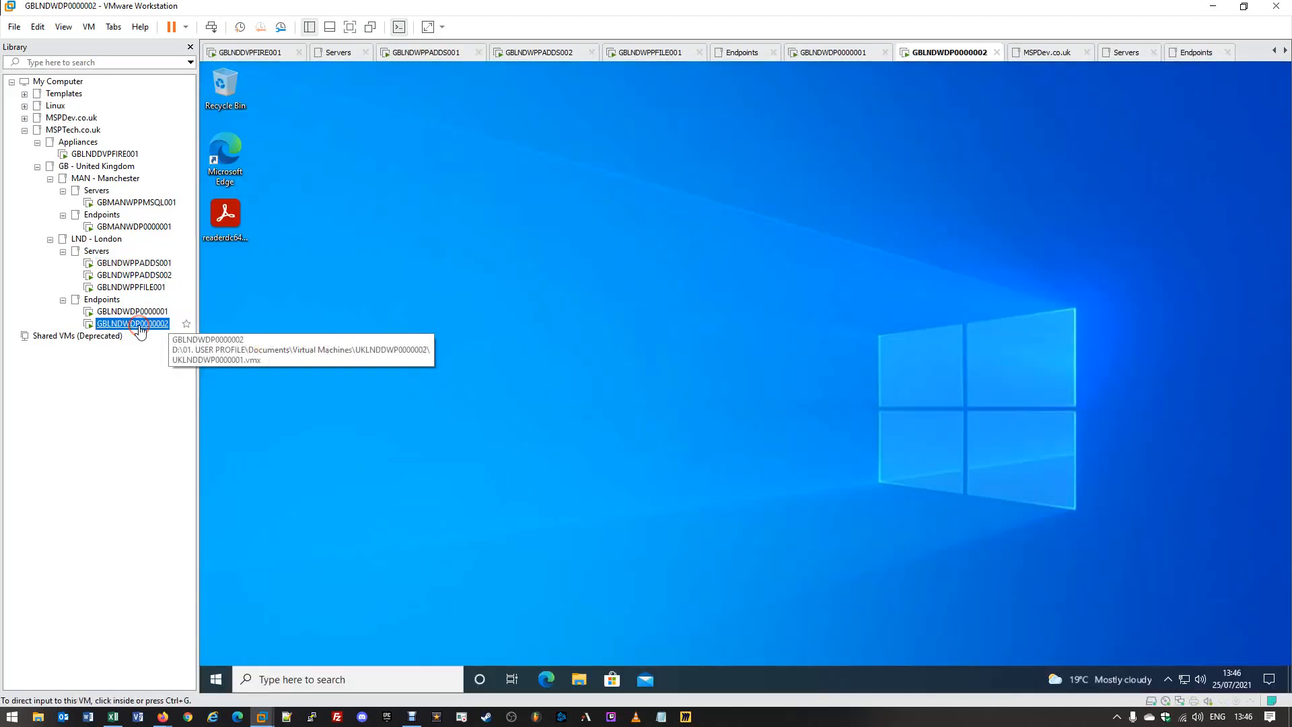
Restart the Windows 10 endpoint from the Start button's power menu.
click(457, 325)
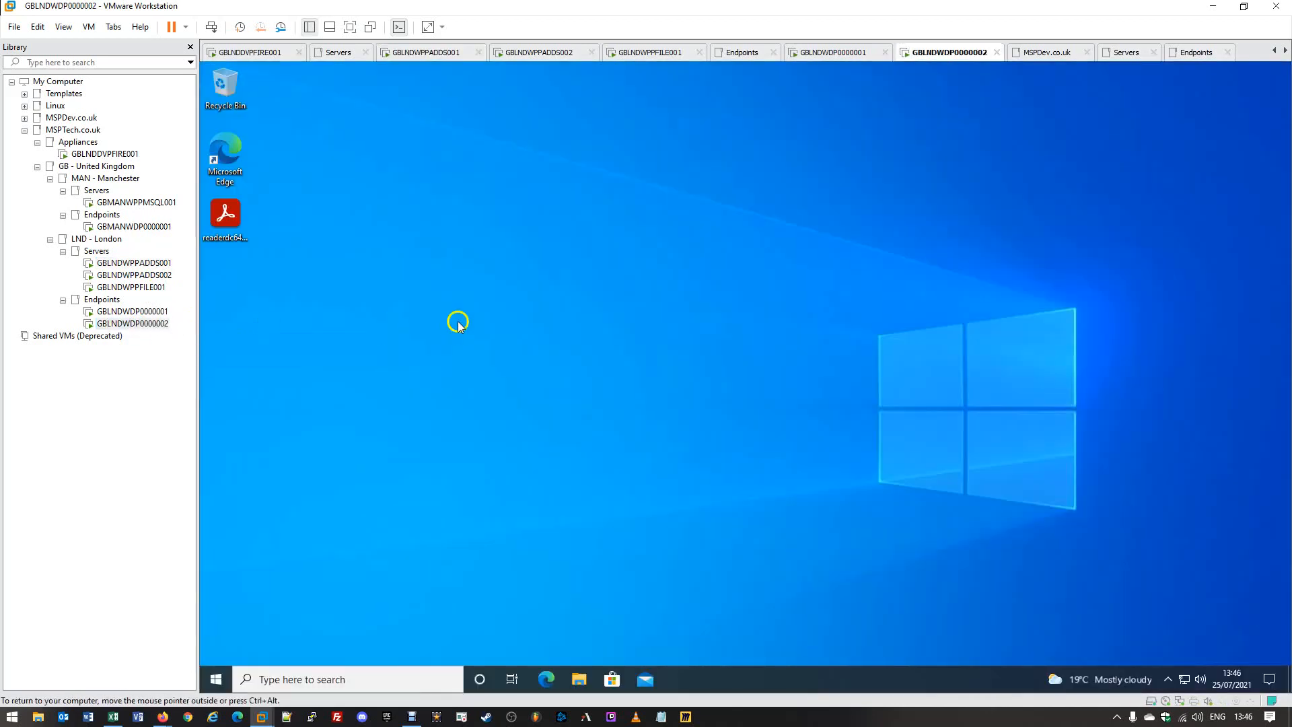
right_click(215, 679)
mouse_move(323, 637)
click(431, 634)
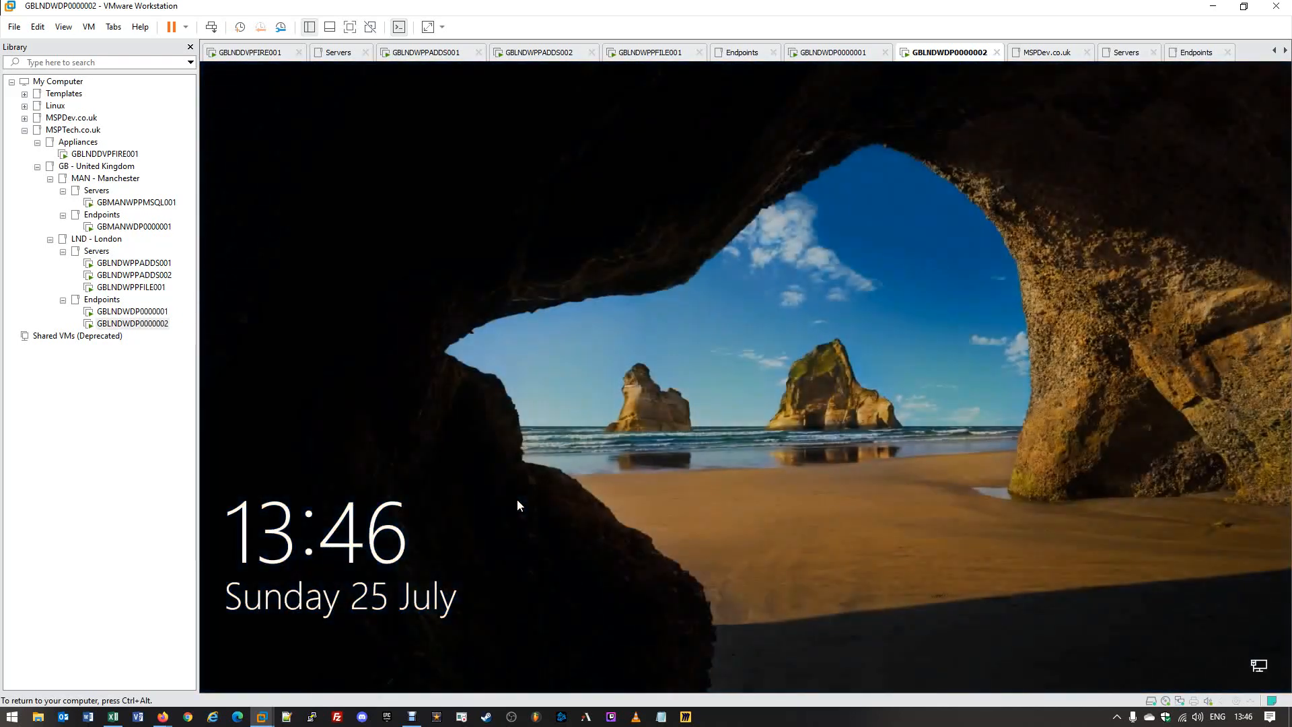
Sign the user back in with the new password.
click(574, 425)
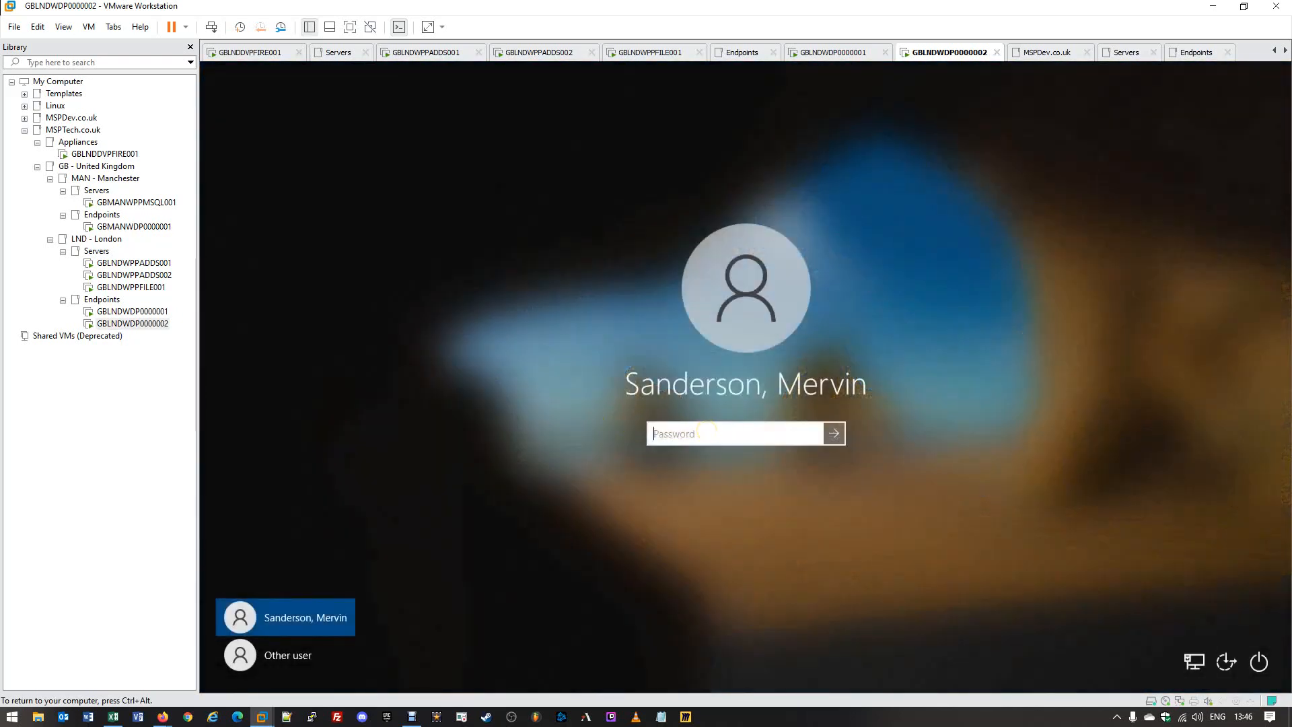
text(••••••••••)
key(Return)
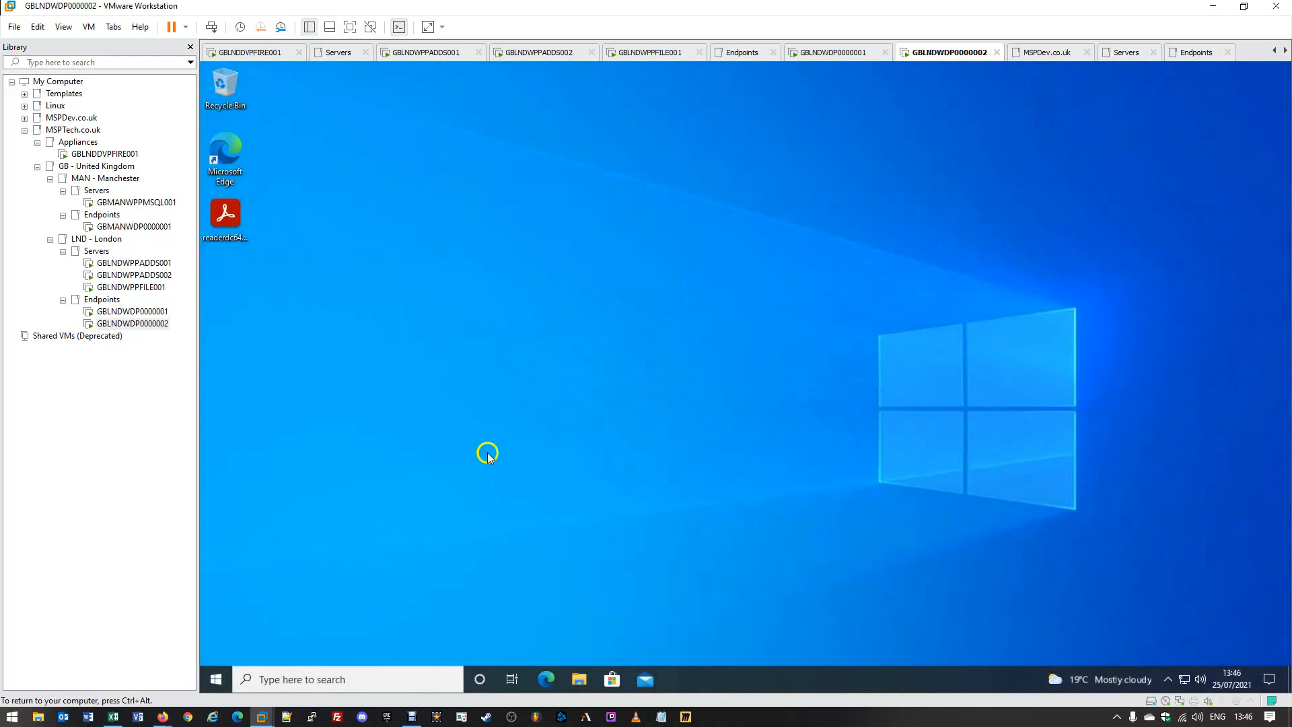
Open Change a password via Send Ctrl+Alt+Del and enter the current password.
click(91, 28)
click(121, 94)
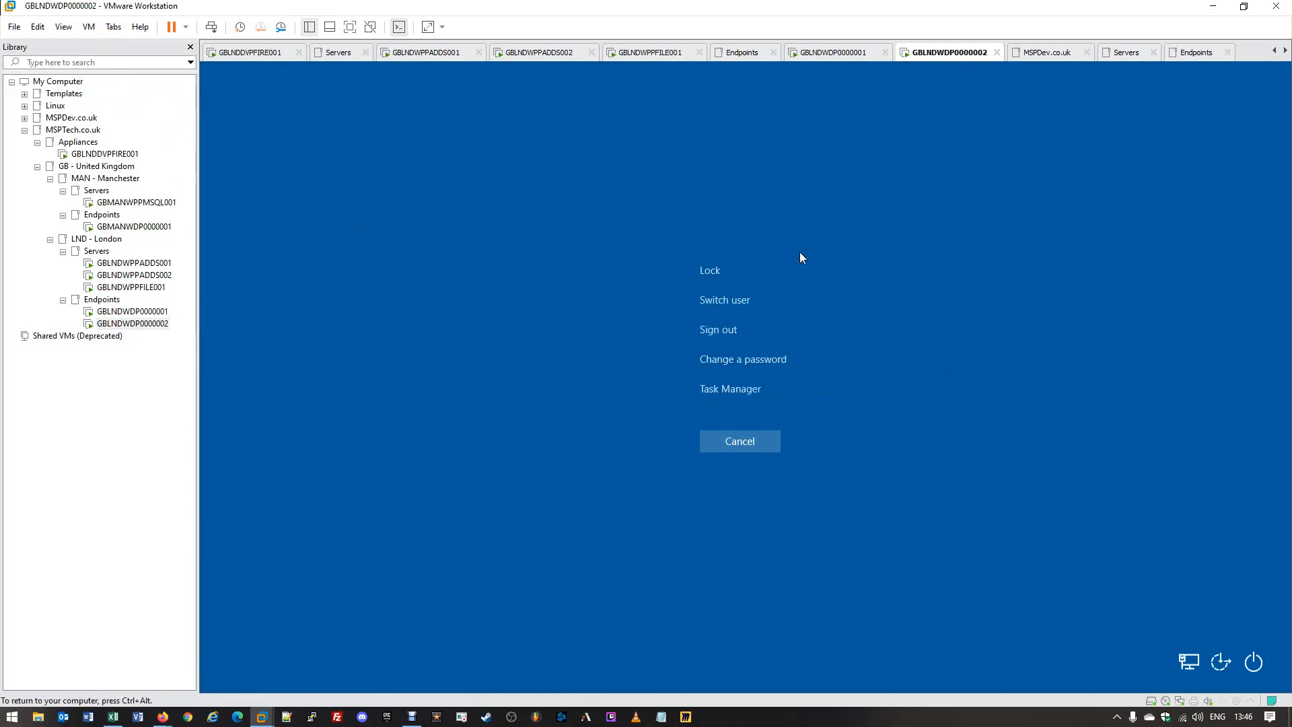
click(759, 363)
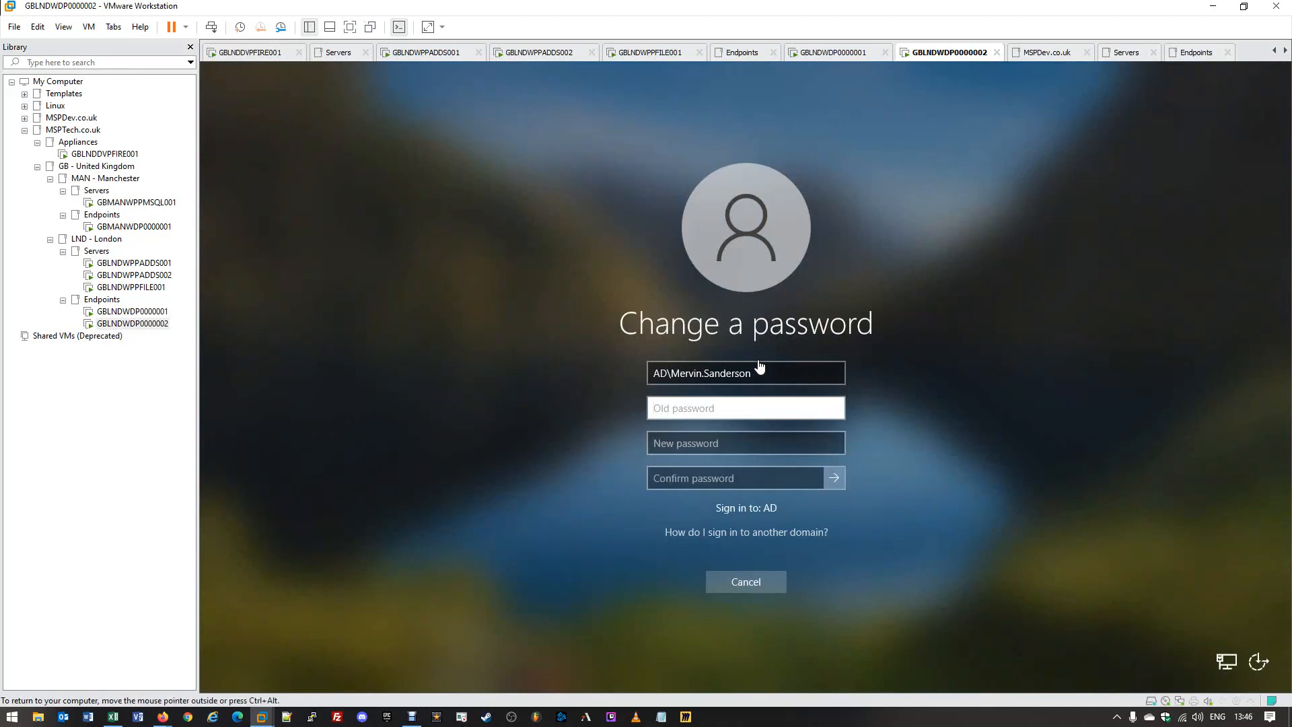
click(749, 406)
click(749, 406)
text(P)
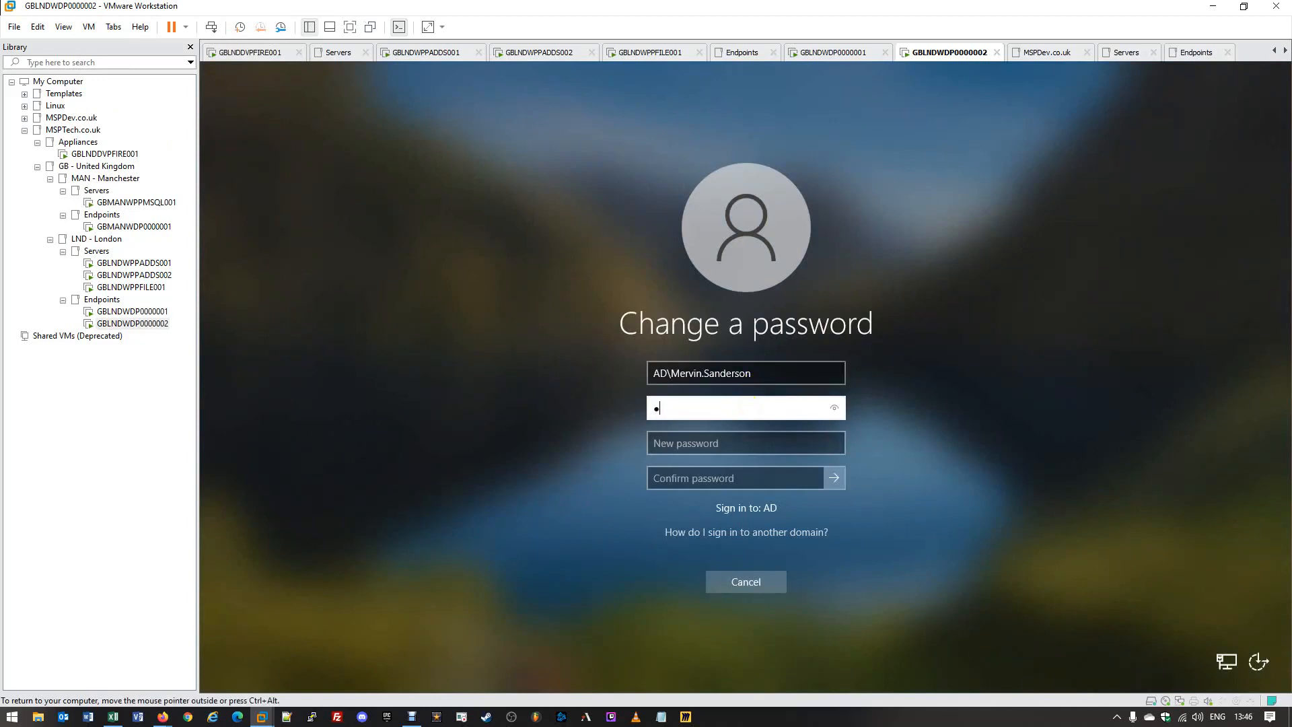
text(assword12345)
Enter and confirm a new password, submit it, and dismiss the domain's rejection message.
key(Tab)
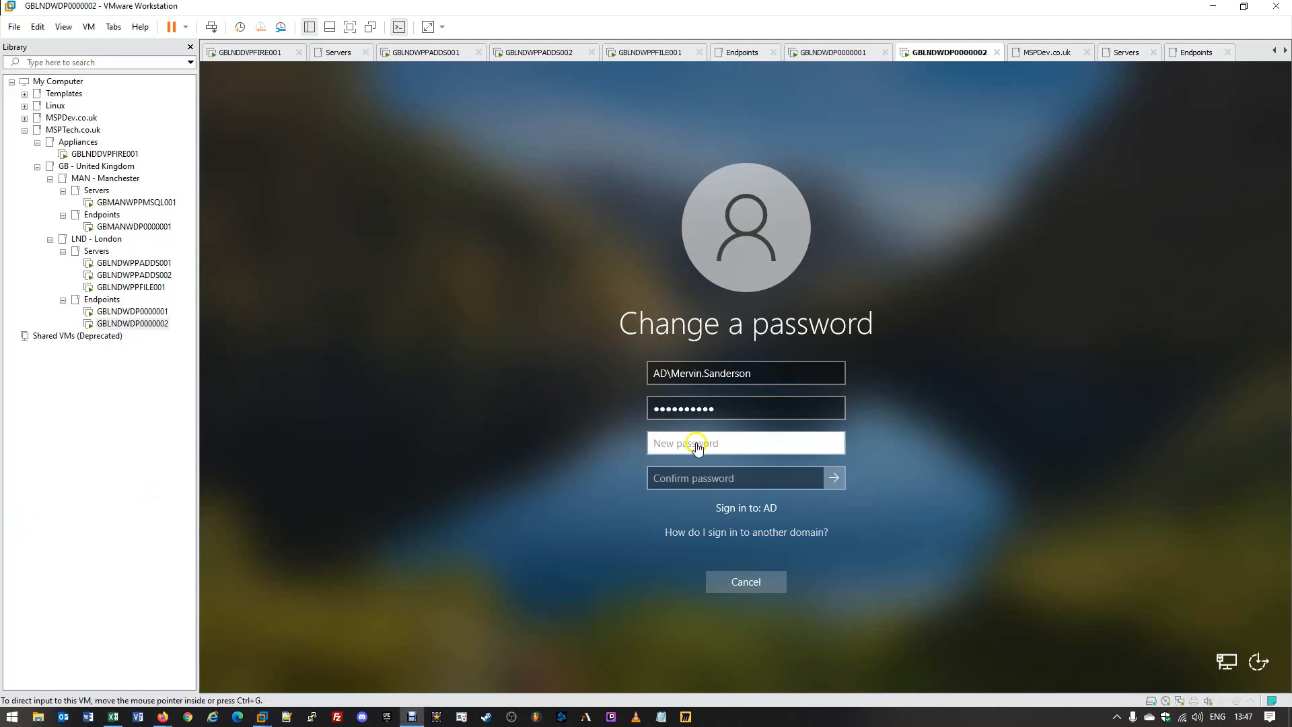
click(697, 446)
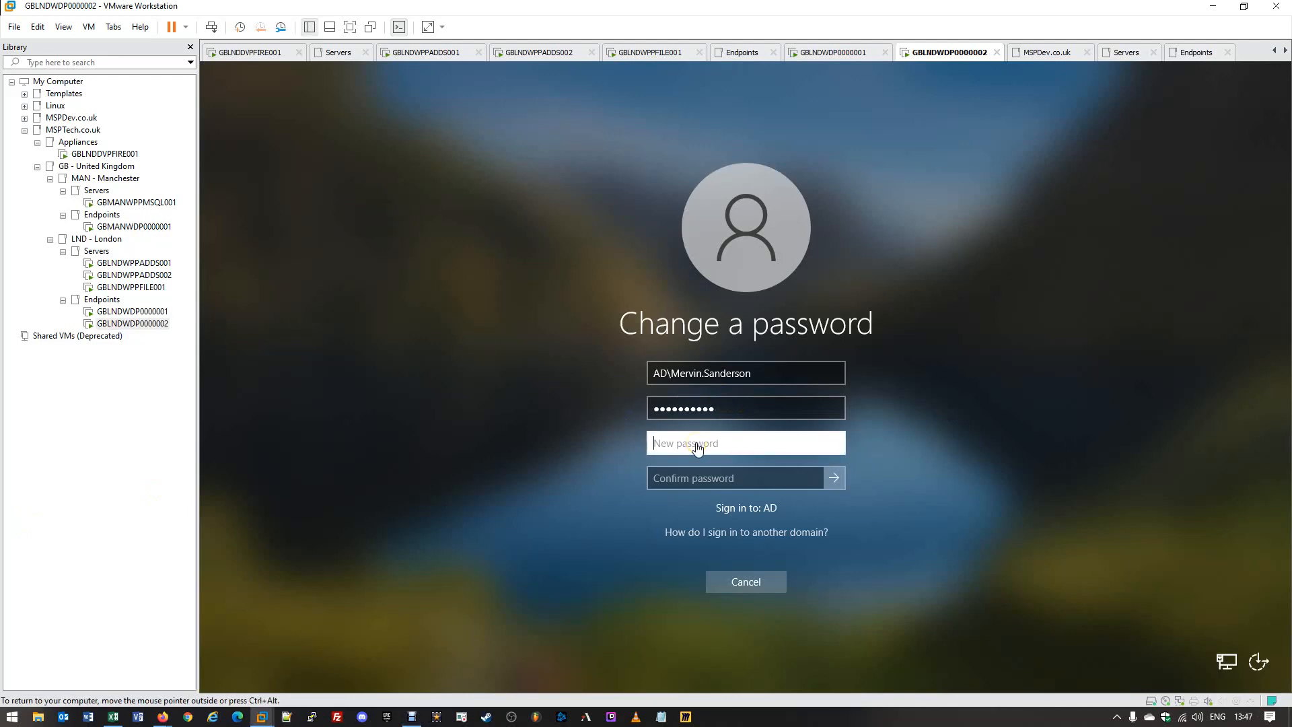
click(691, 446)
text(••••••••••••)
key(Tab)
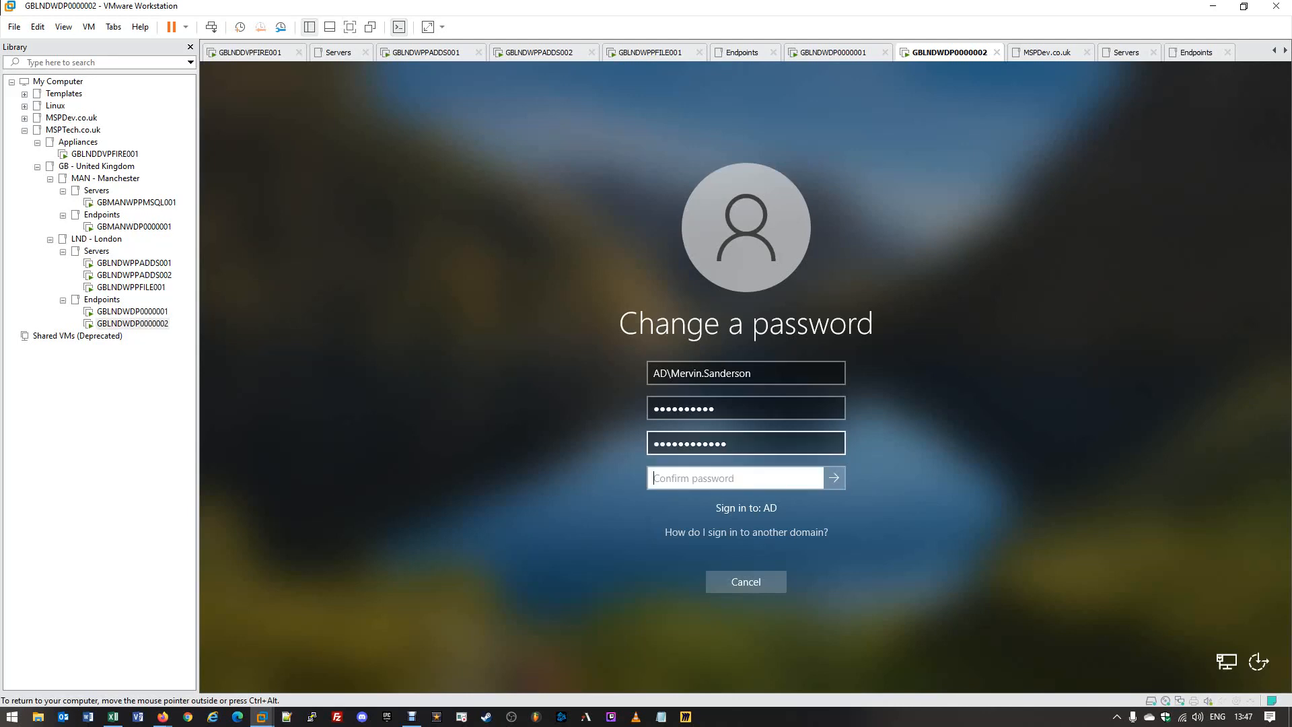
text(••••••••••••)
click(812, 478)
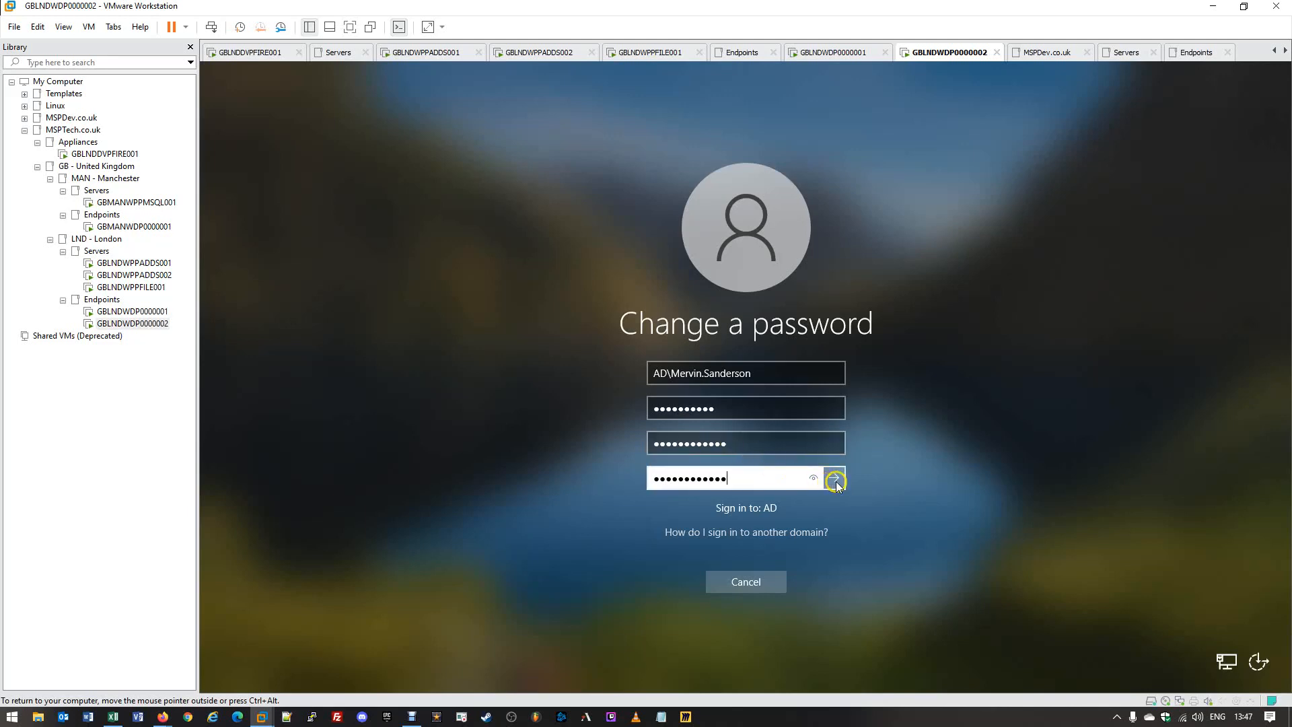
click(834, 479)
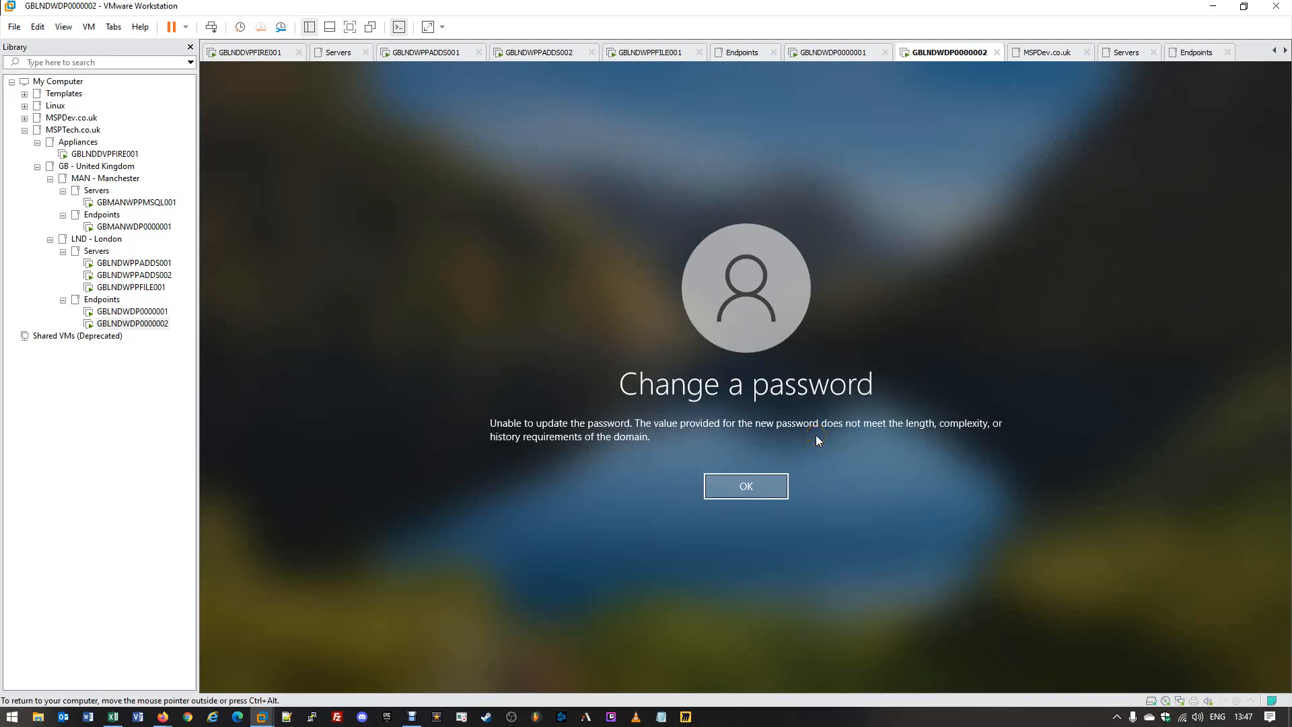
click(727, 488)
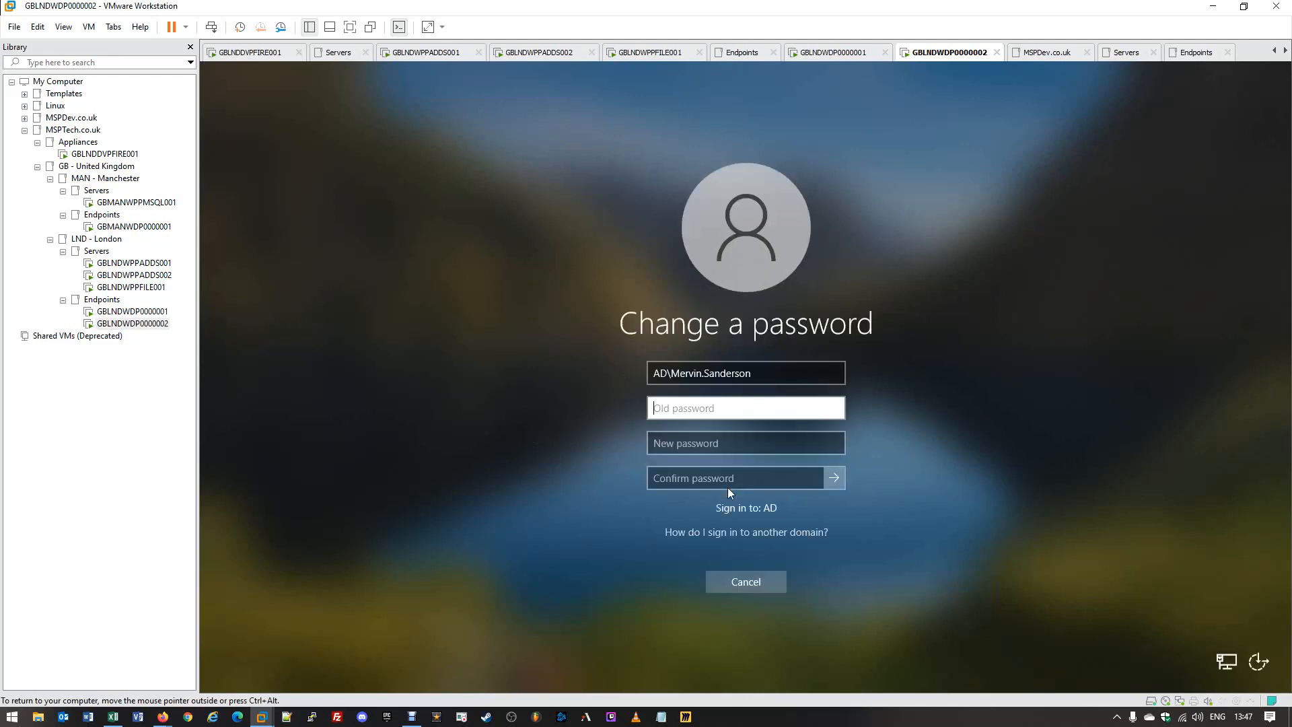
click(726, 584)
On GBLNDWPPADDS001, point out the 1-day minimum and 30-day maximum password ages.
click(725, 441)
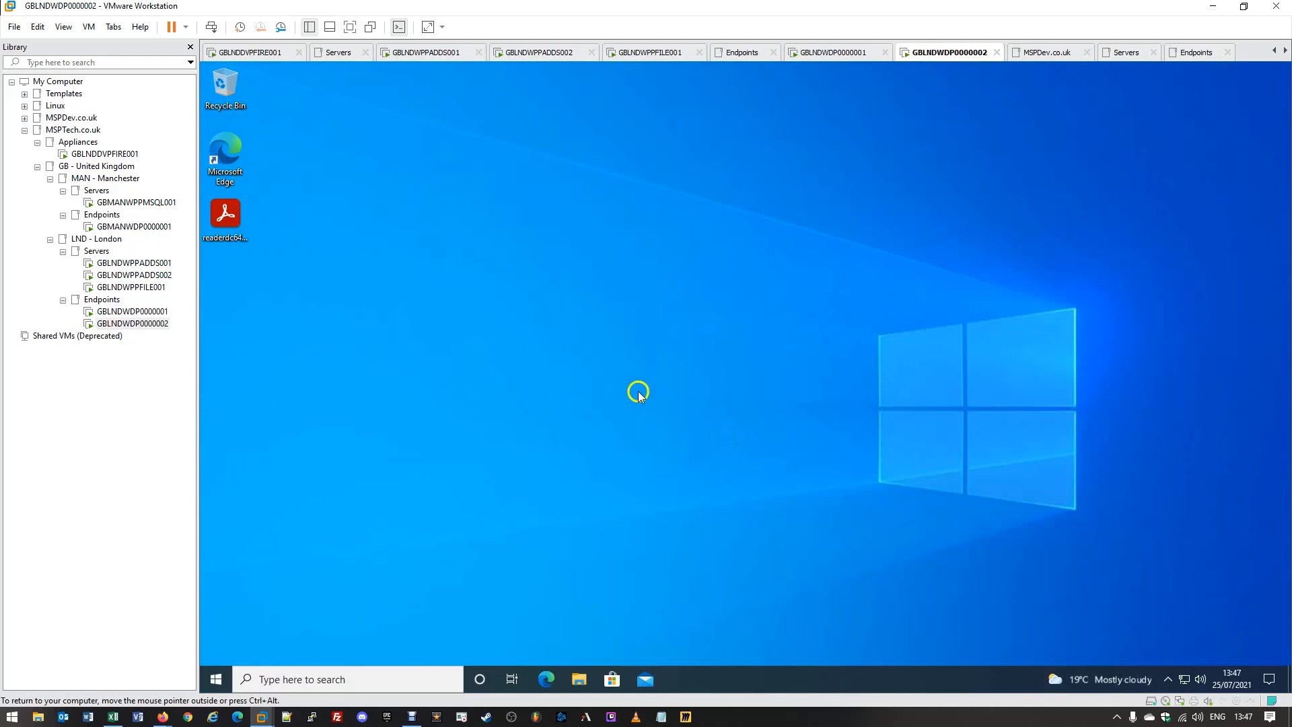
click(148, 265)
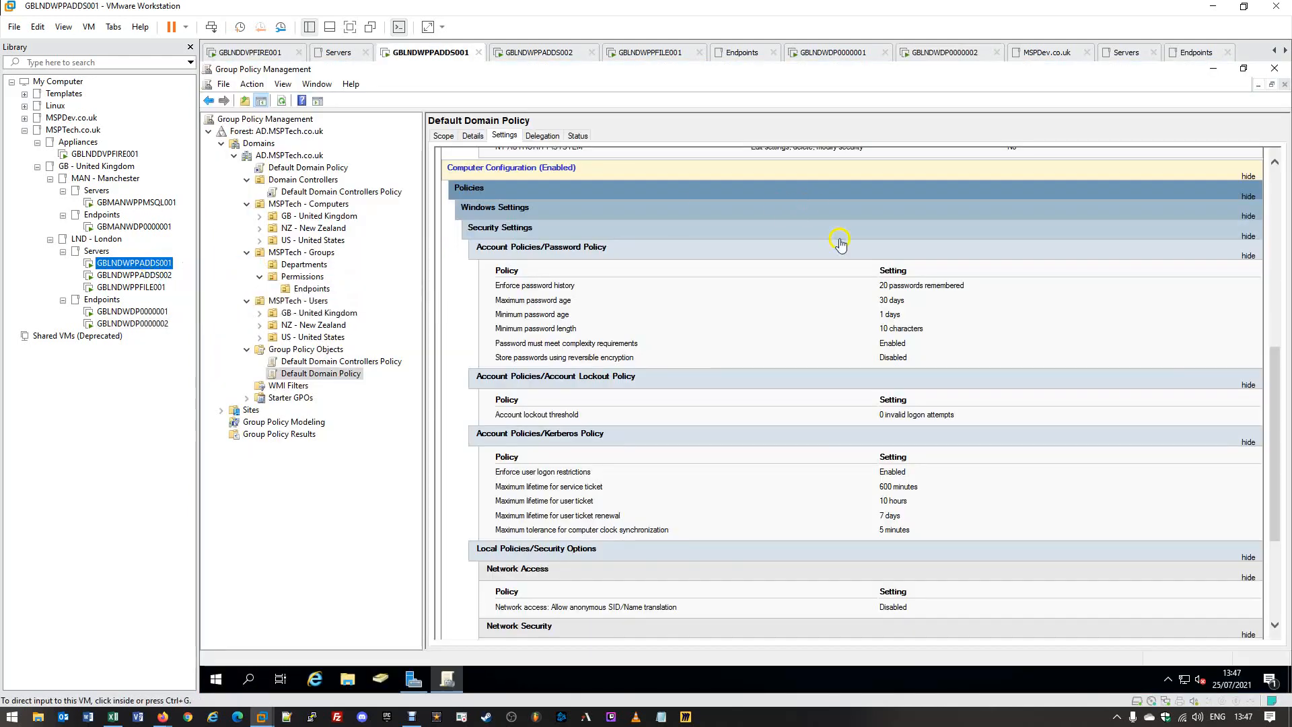
click(907, 317)
drag(906, 316, 487, 317)
click(922, 316)
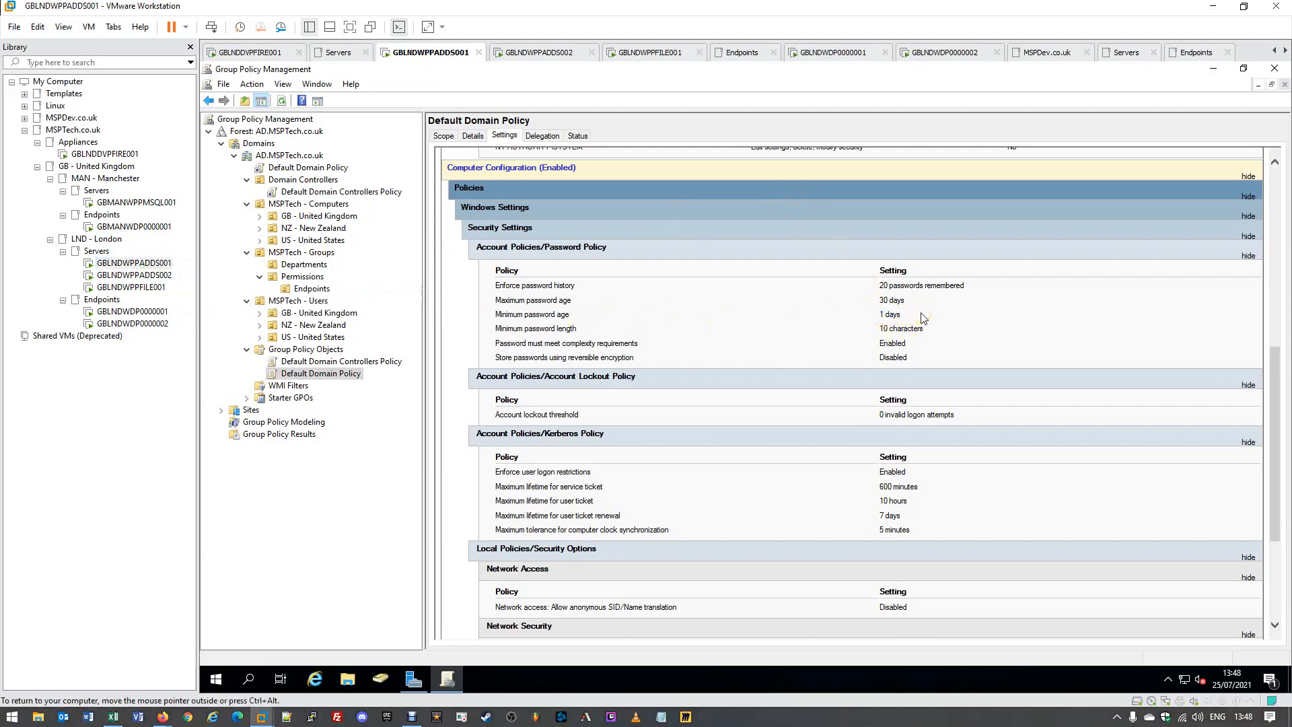
click(925, 316)
click(932, 303)
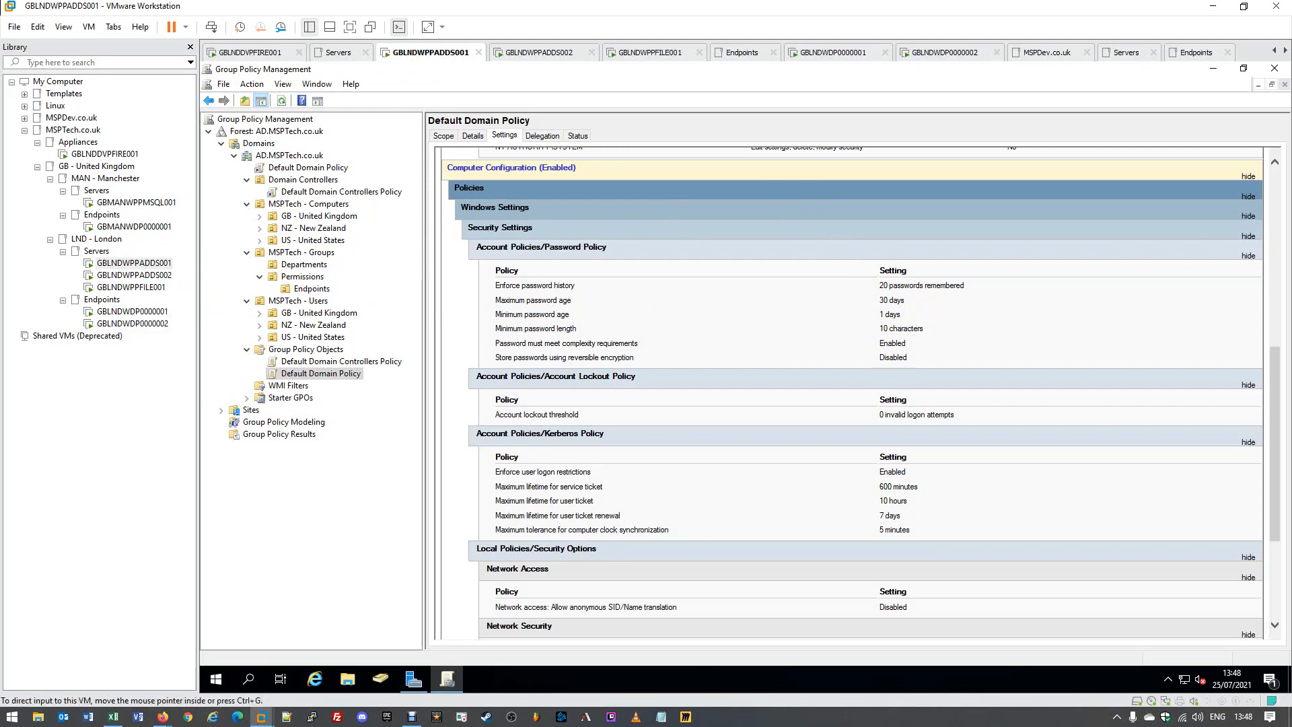